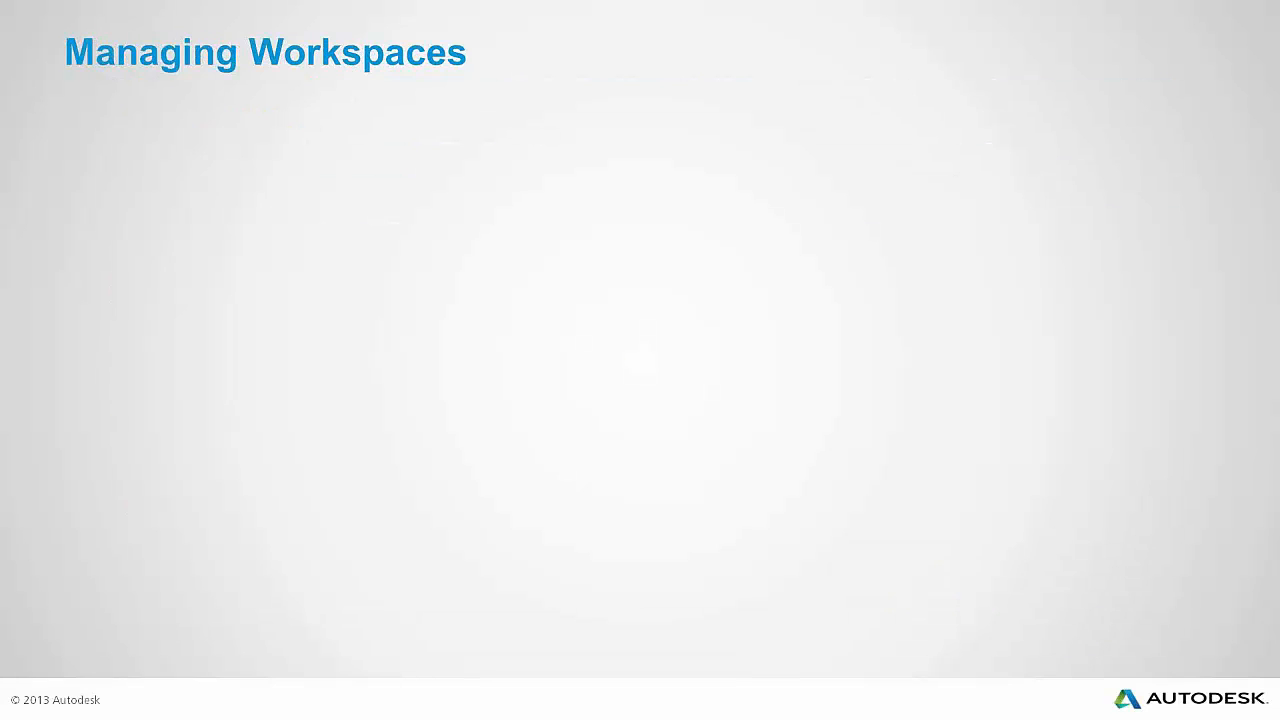
# Step: Switch to AutoCAD LT and add the workspace selector to the Quick Access Toolbar
pyautogui.press('super')
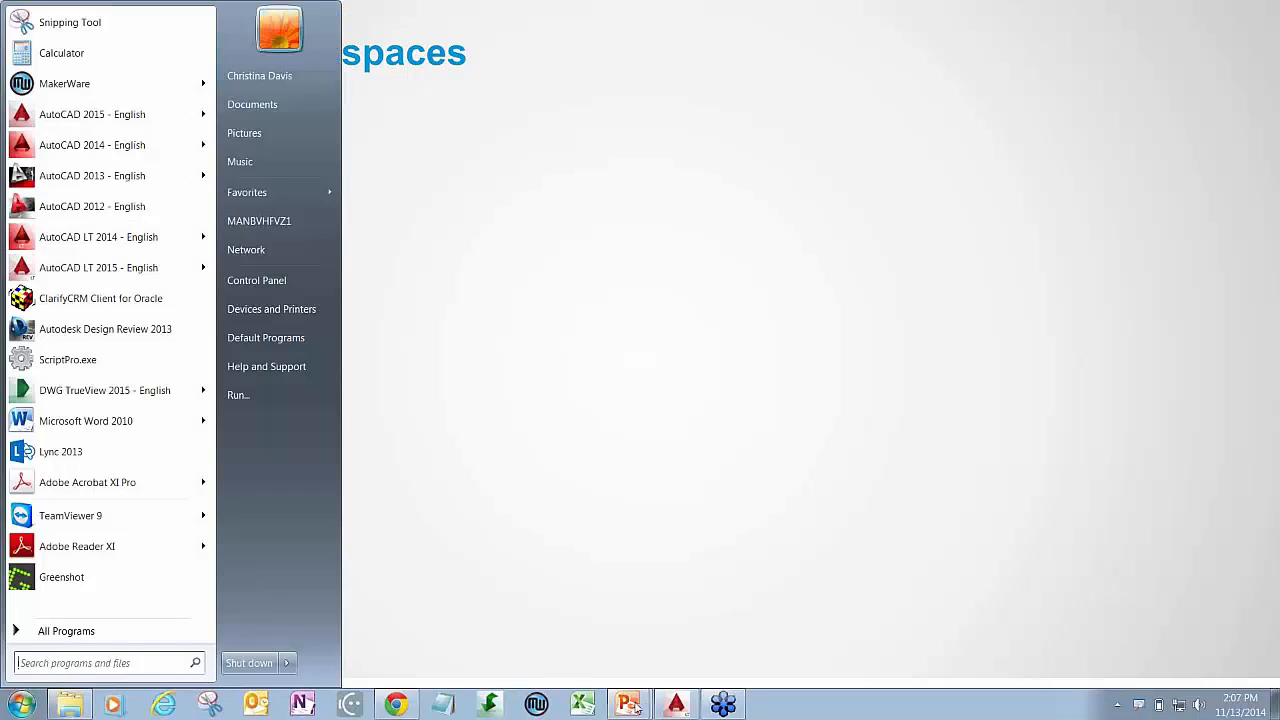
pyautogui.click(669, 708)
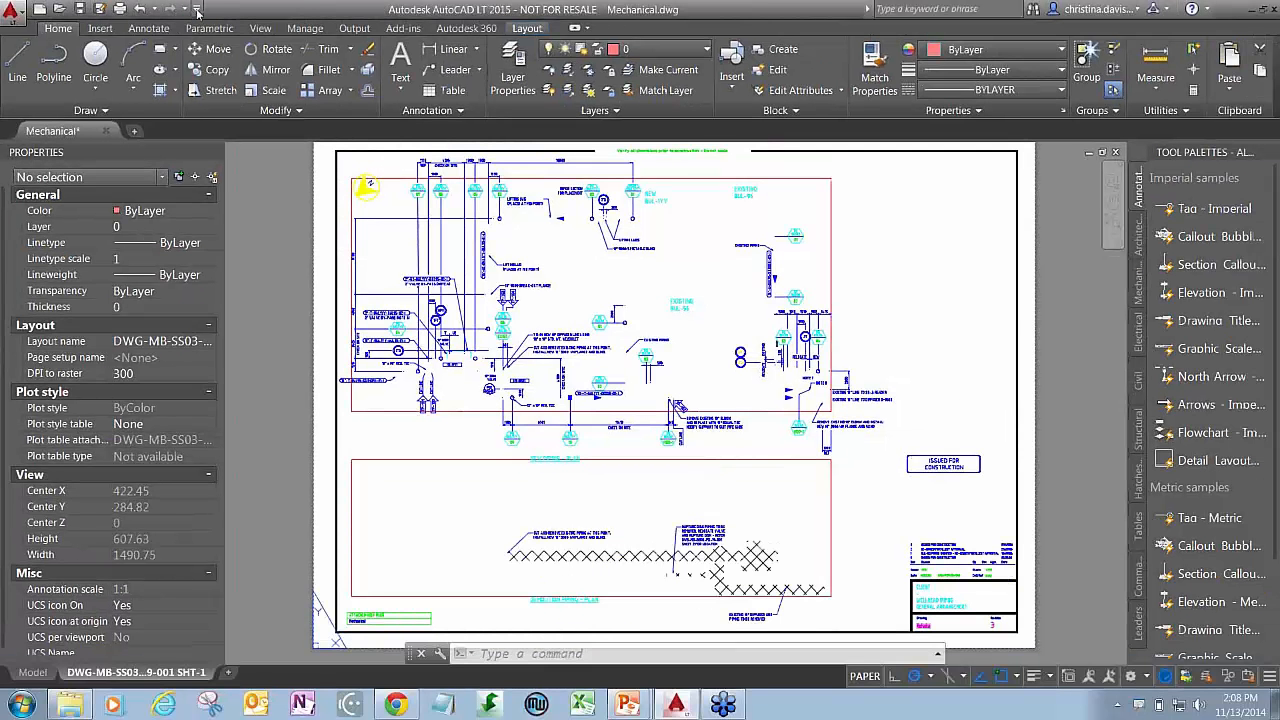
pyautogui.click(197, 11)
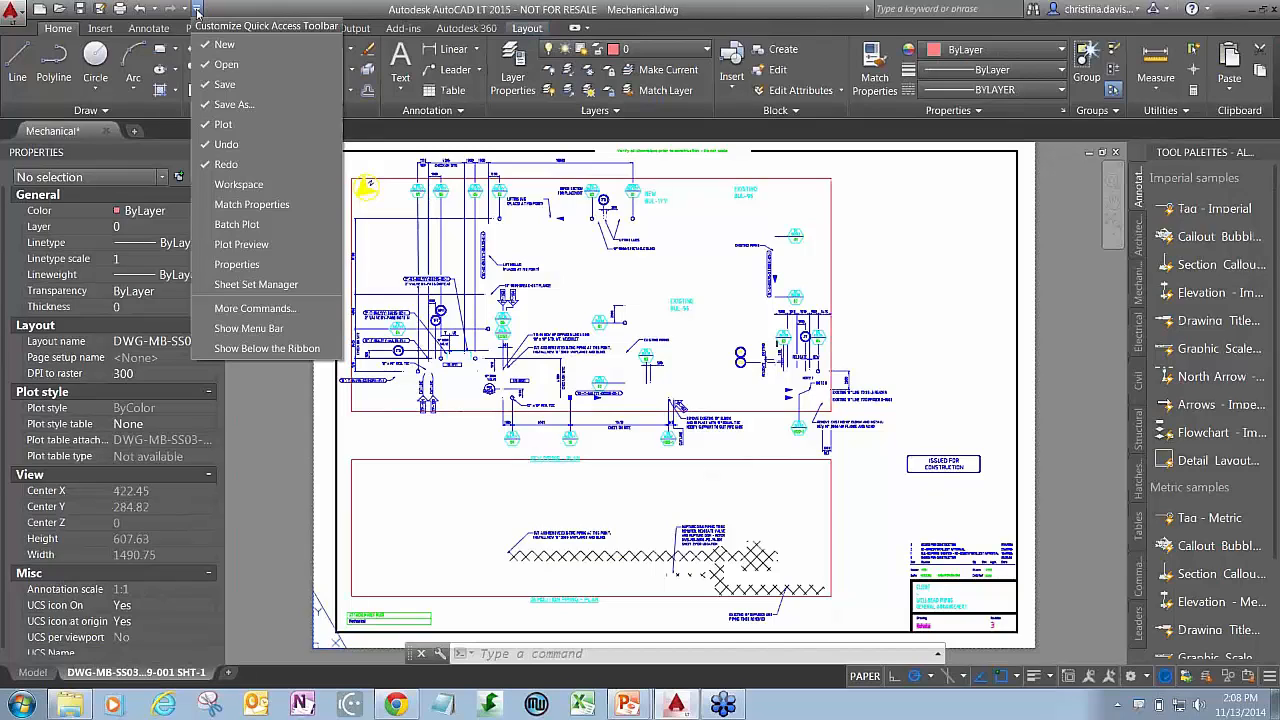
pyautogui.click(262, 185)
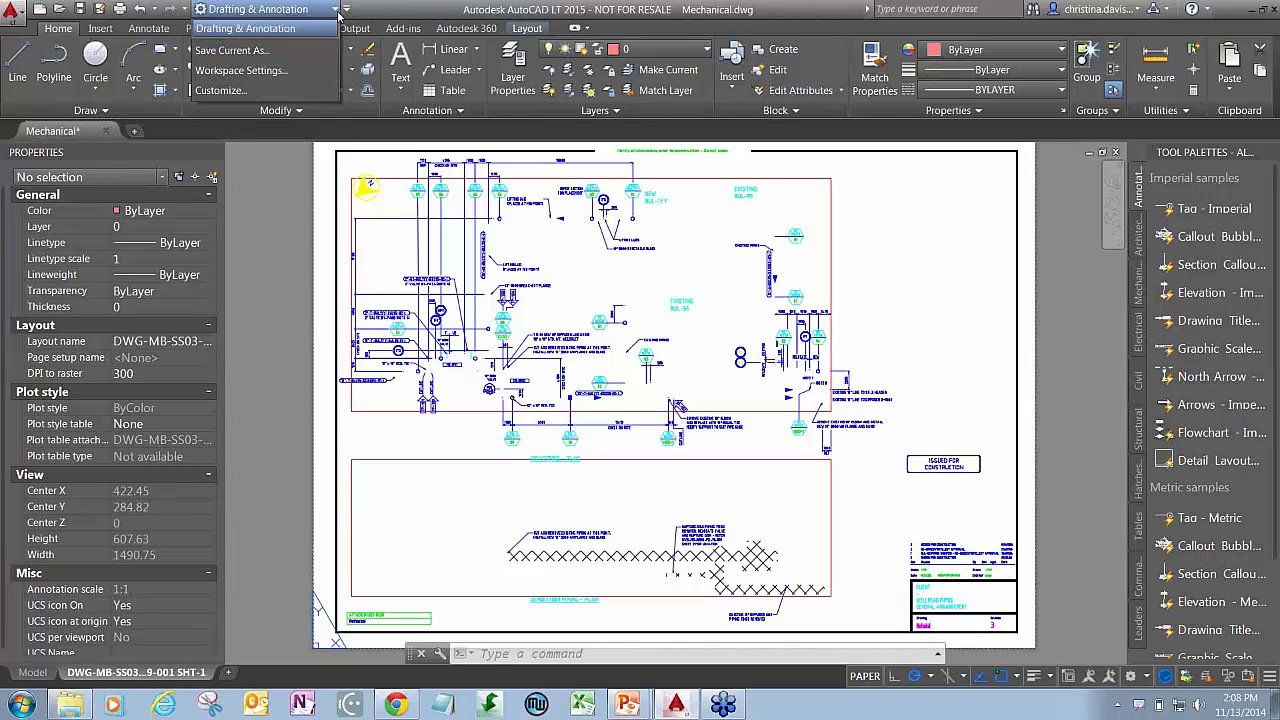
pyautogui.click(382, 5)
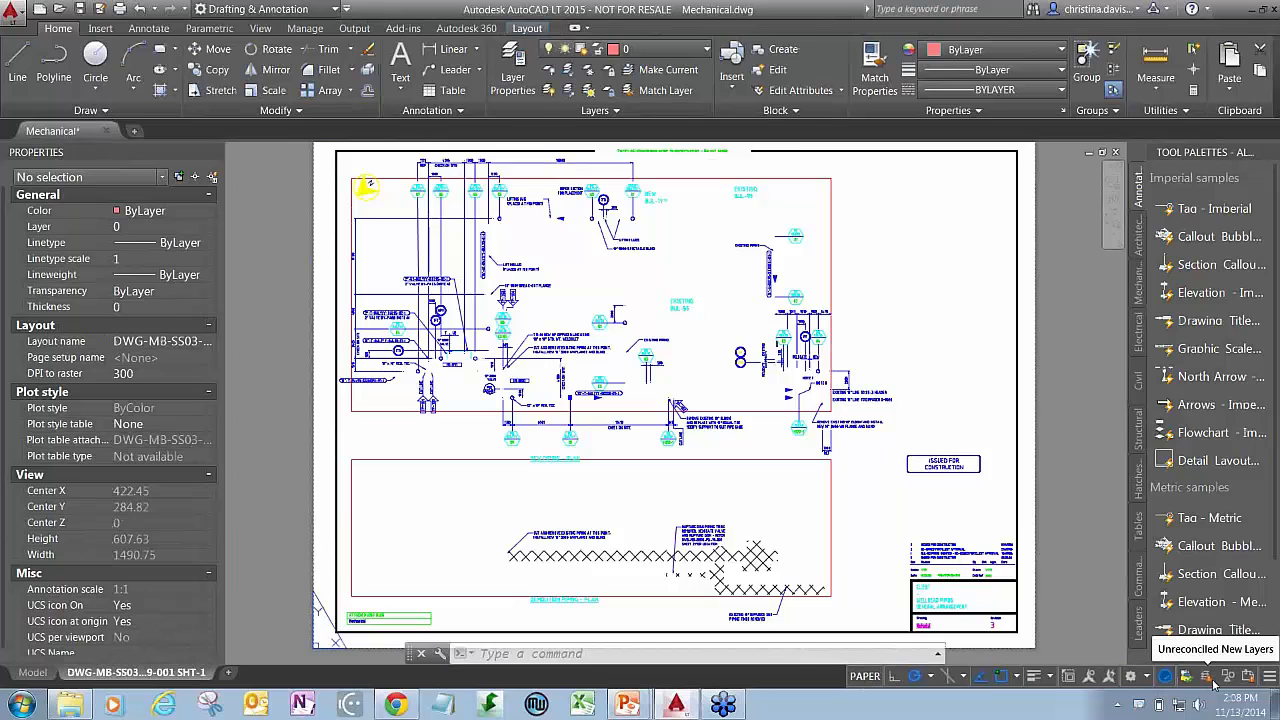
# Step: Display the workspace label beside the workspace switching control in the status bar
pyautogui.click(1267, 678)
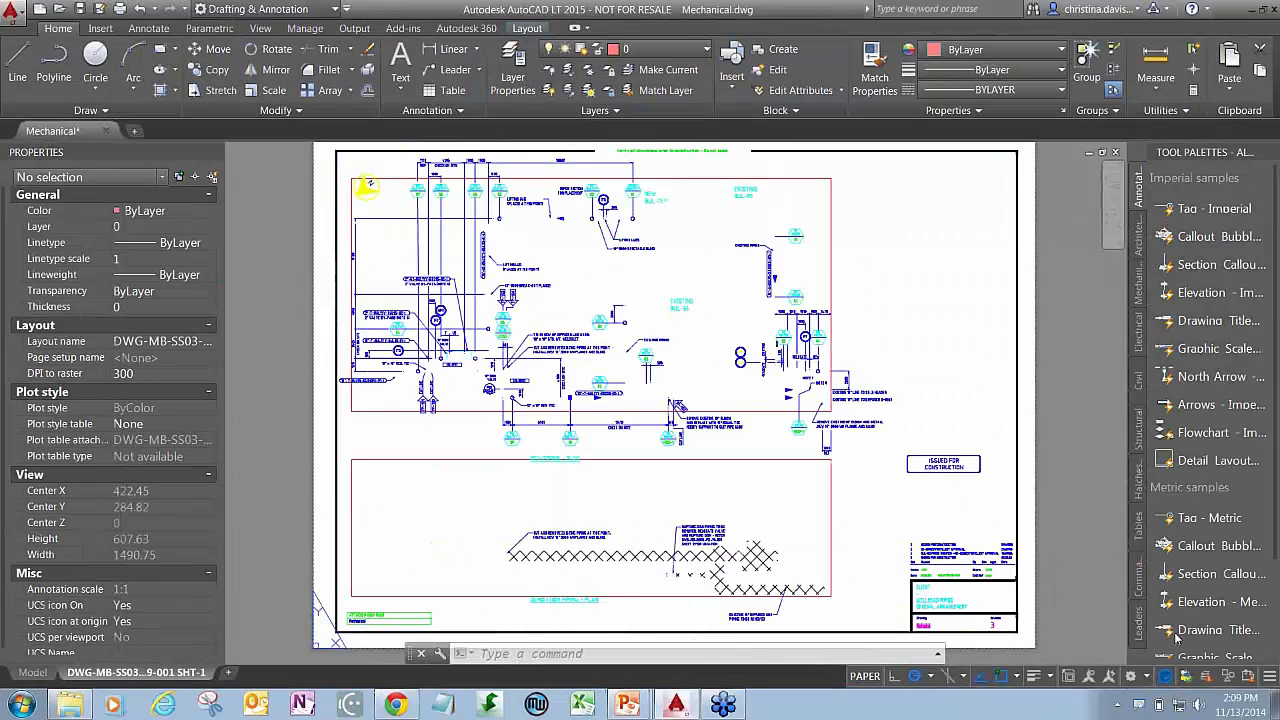
pyautogui.click(1145, 678)
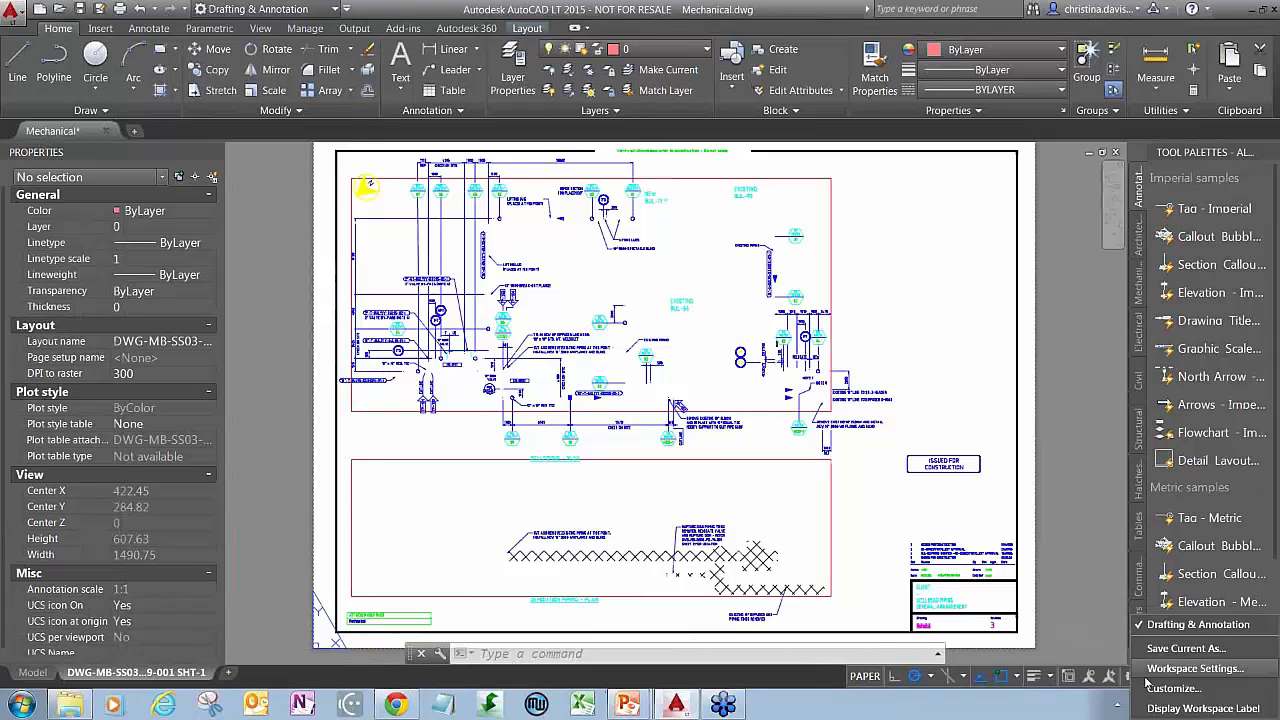
pyautogui.click(1135, 678)
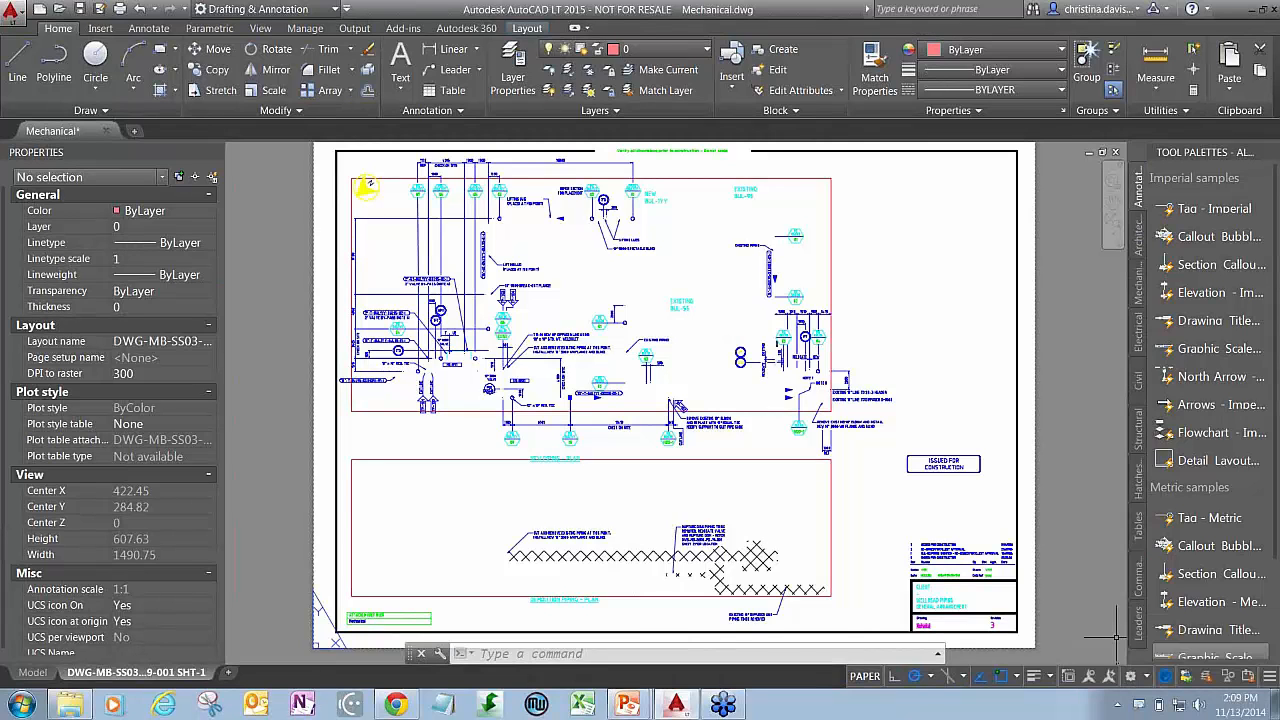
pyautogui.click(1138, 678)
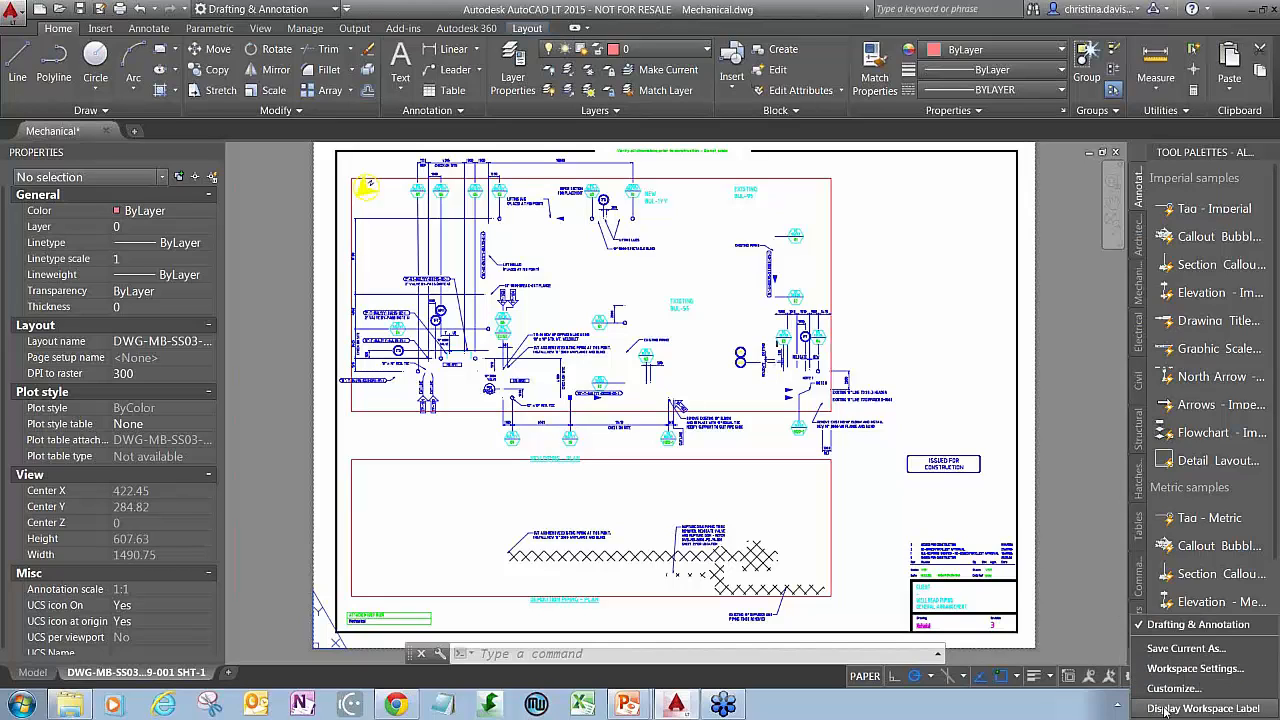
pyautogui.click(1165, 709)
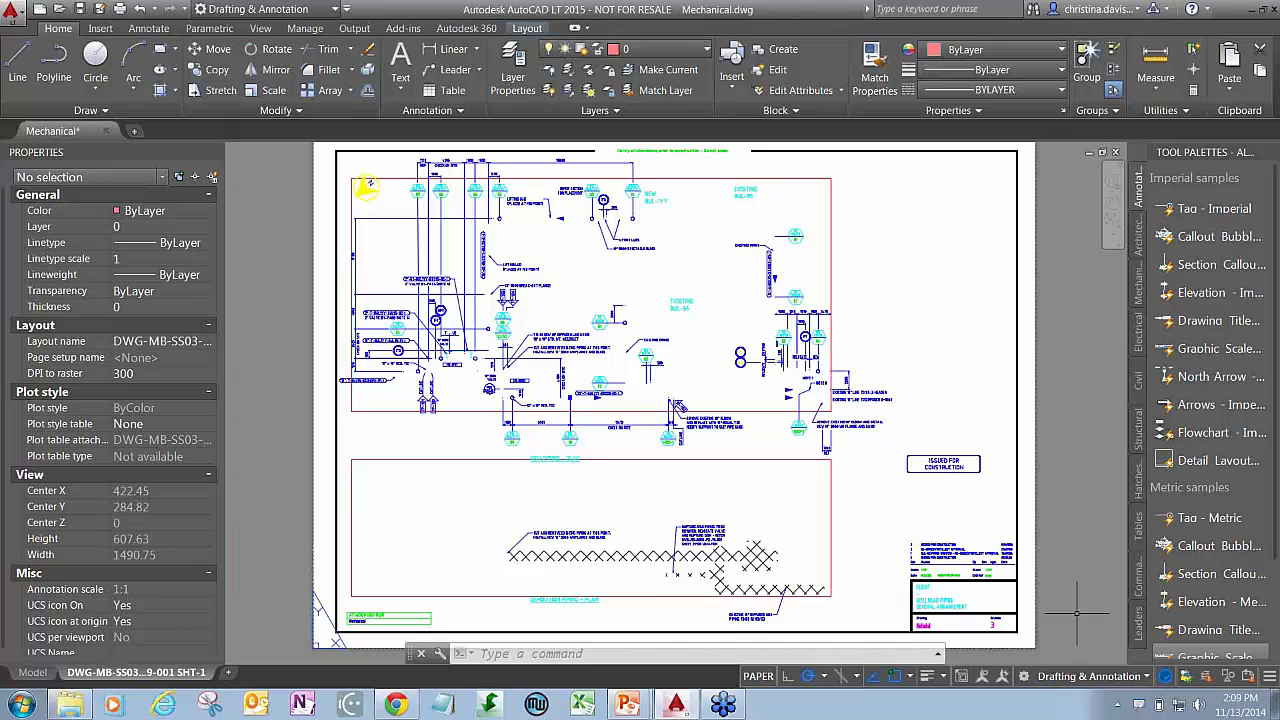
# Step: Set the workspace settings to automatically save workspace changes when switching workspaces
pyautogui.click(1136, 677)
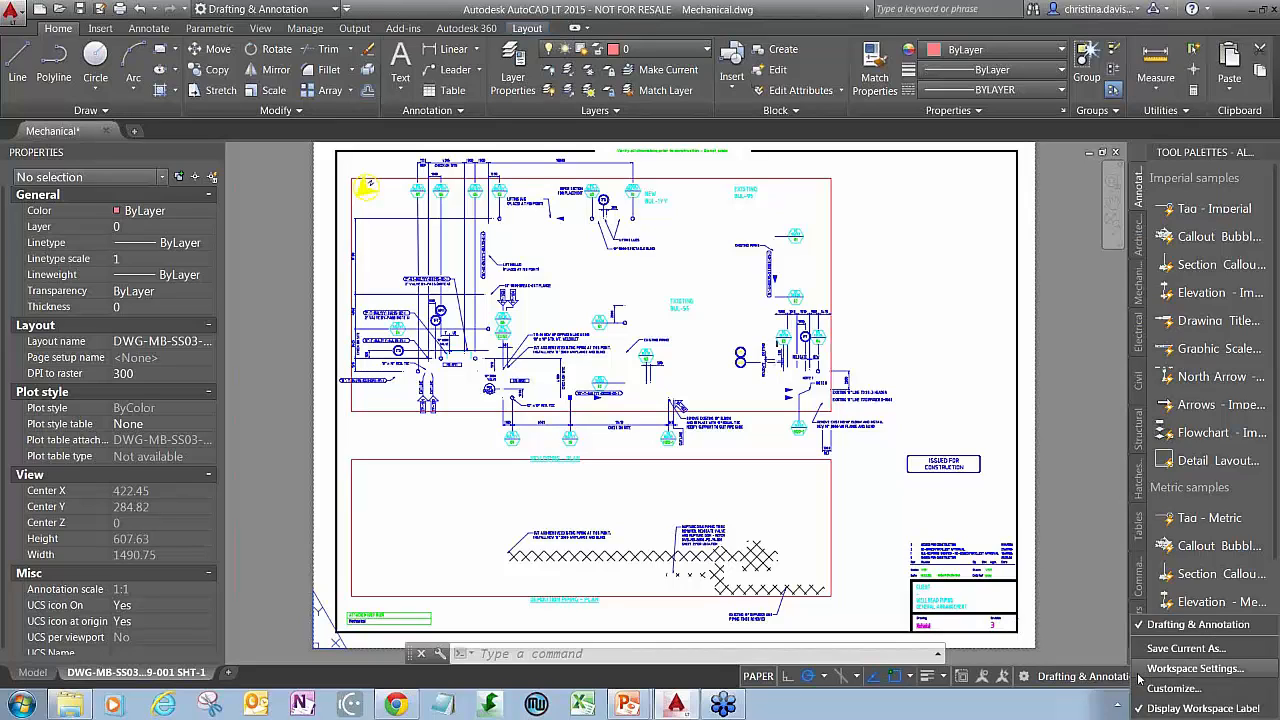
pyautogui.click(1192, 668)
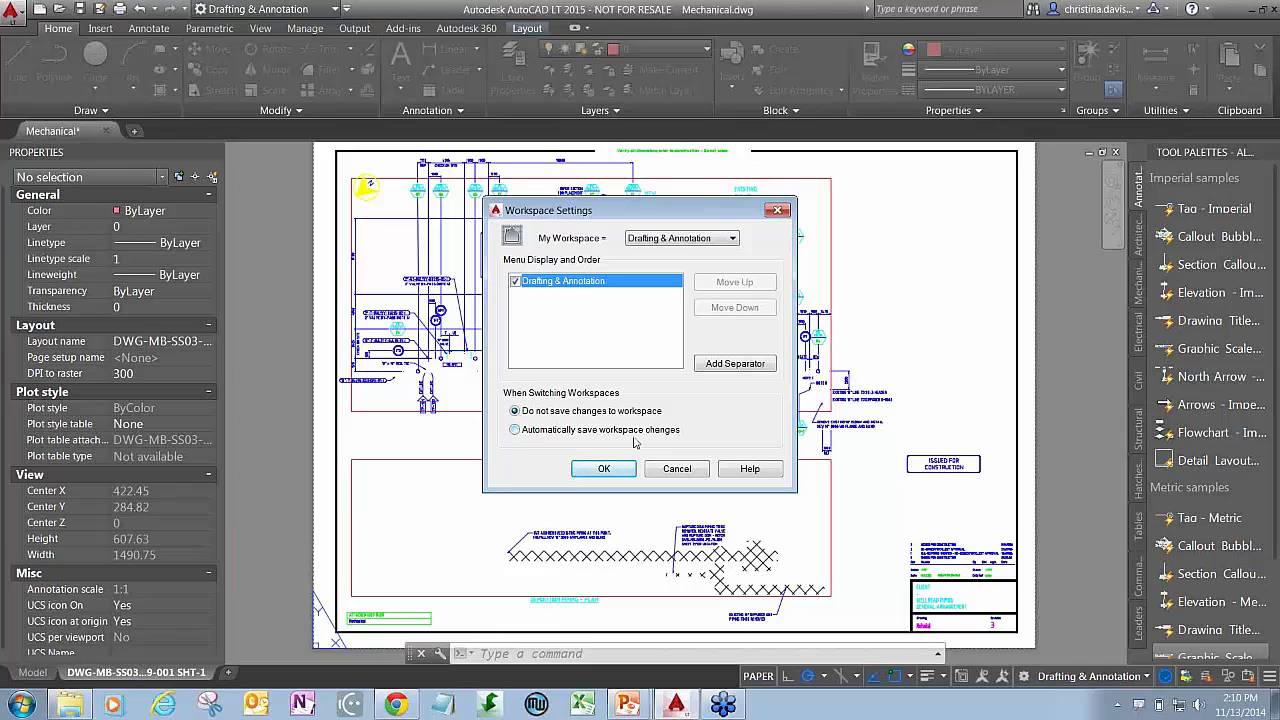
pyautogui.moveTo(506, 441)
pyautogui.mouseDown()
pyautogui.moveTo(695, 433)
pyautogui.moveTo(522, 420)
pyautogui.moveTo(497, 440)
pyautogui.mouseUp()
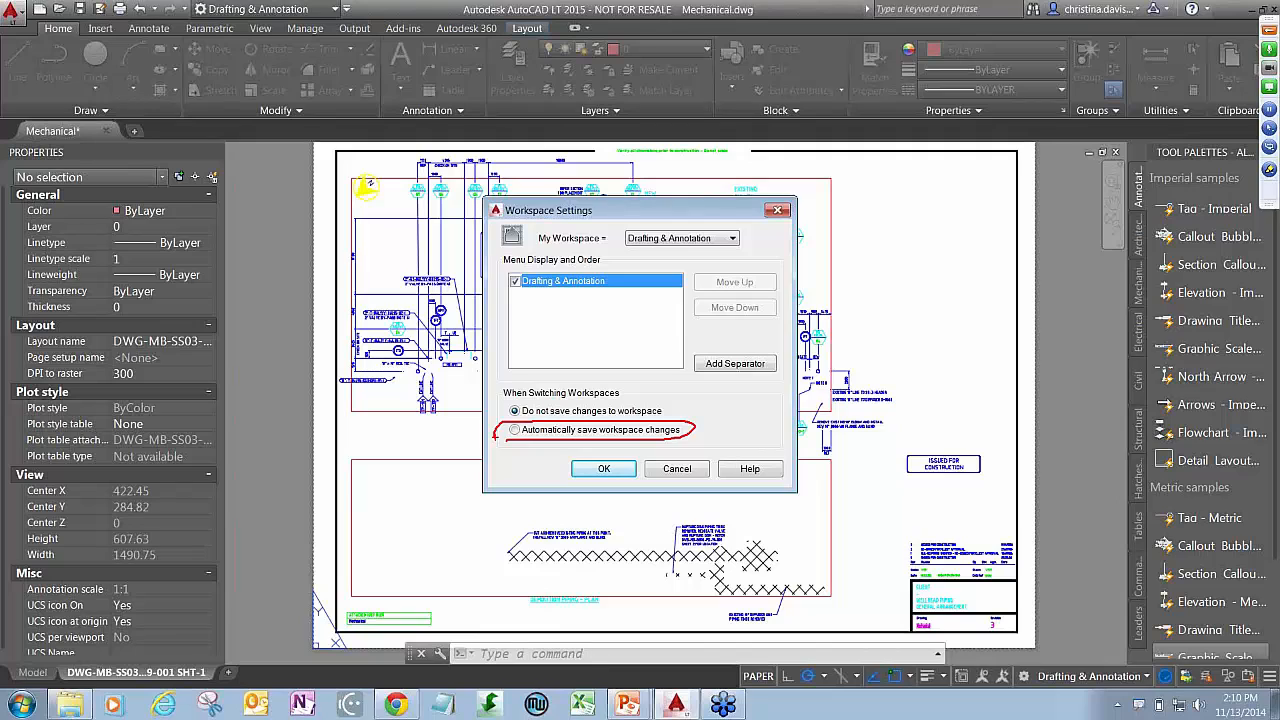
pyautogui.press('Escape')
pyautogui.click(515, 430)
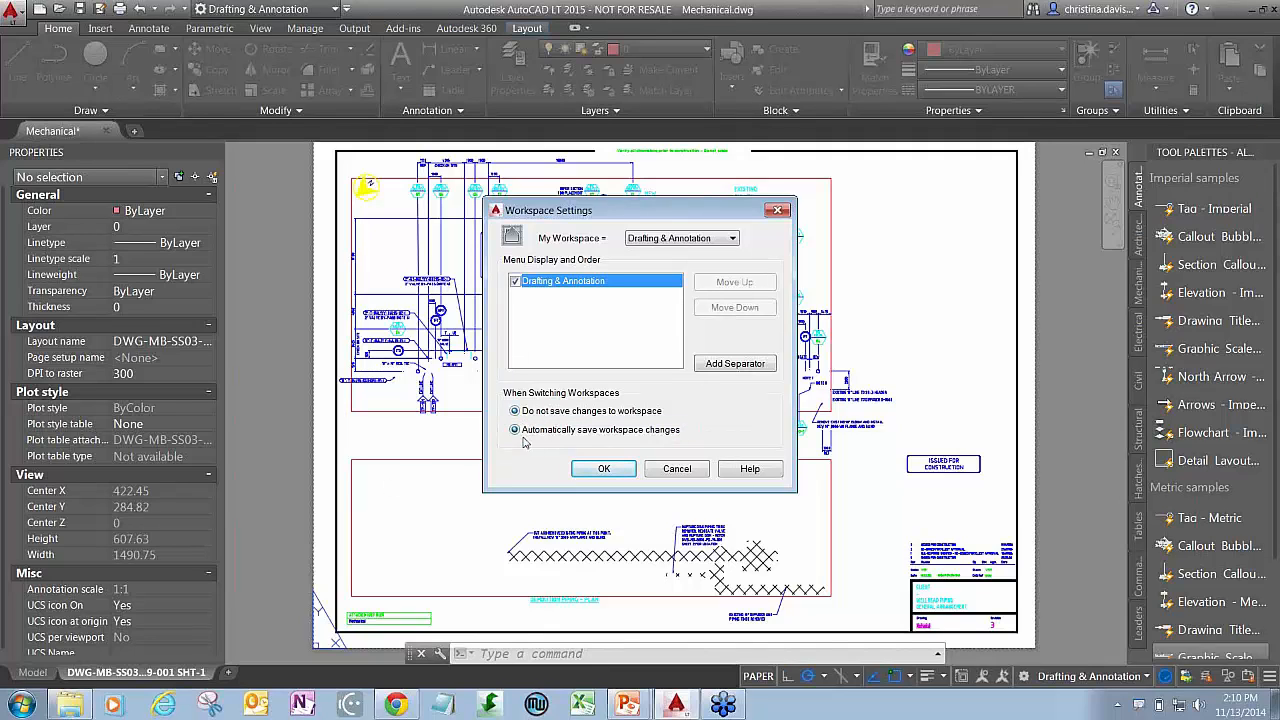
pyautogui.click(604, 468)
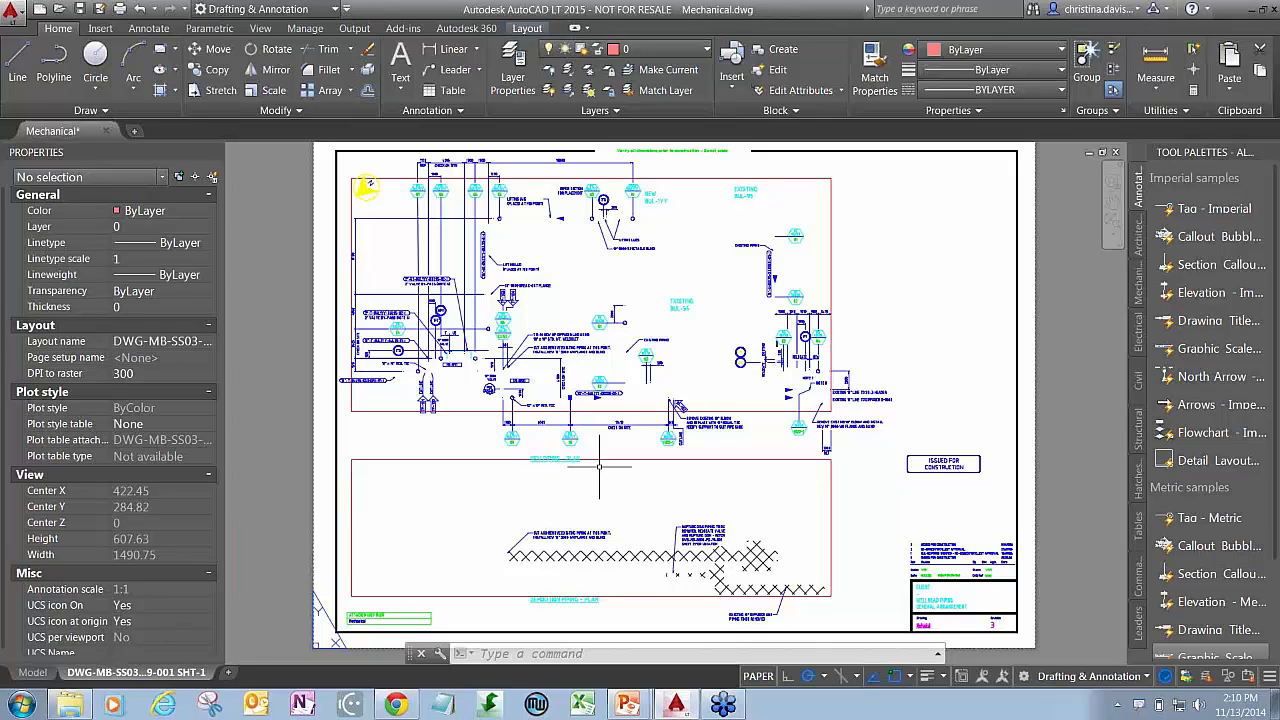
# Step: View the list of available workspaces and the Managing Workspaces slide in PowerPoint, and return to AutoCAD LT
pyautogui.click(262, 9)
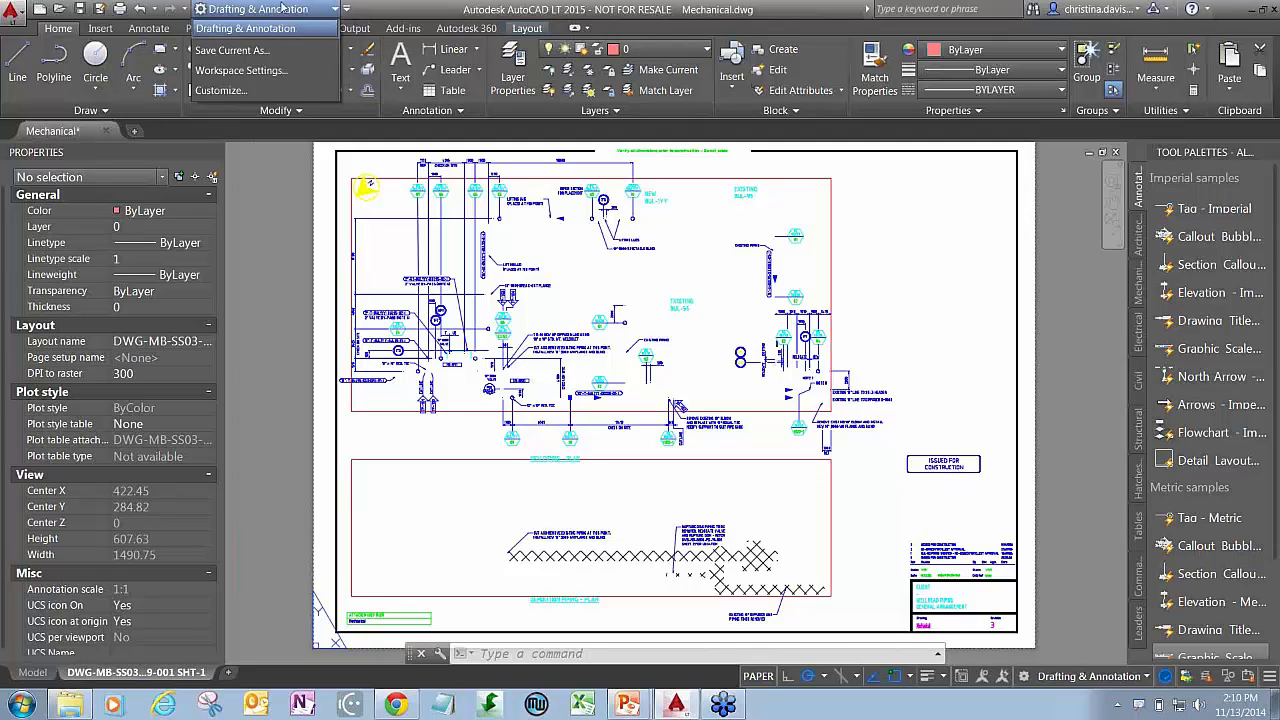
pyautogui.click(251, 254)
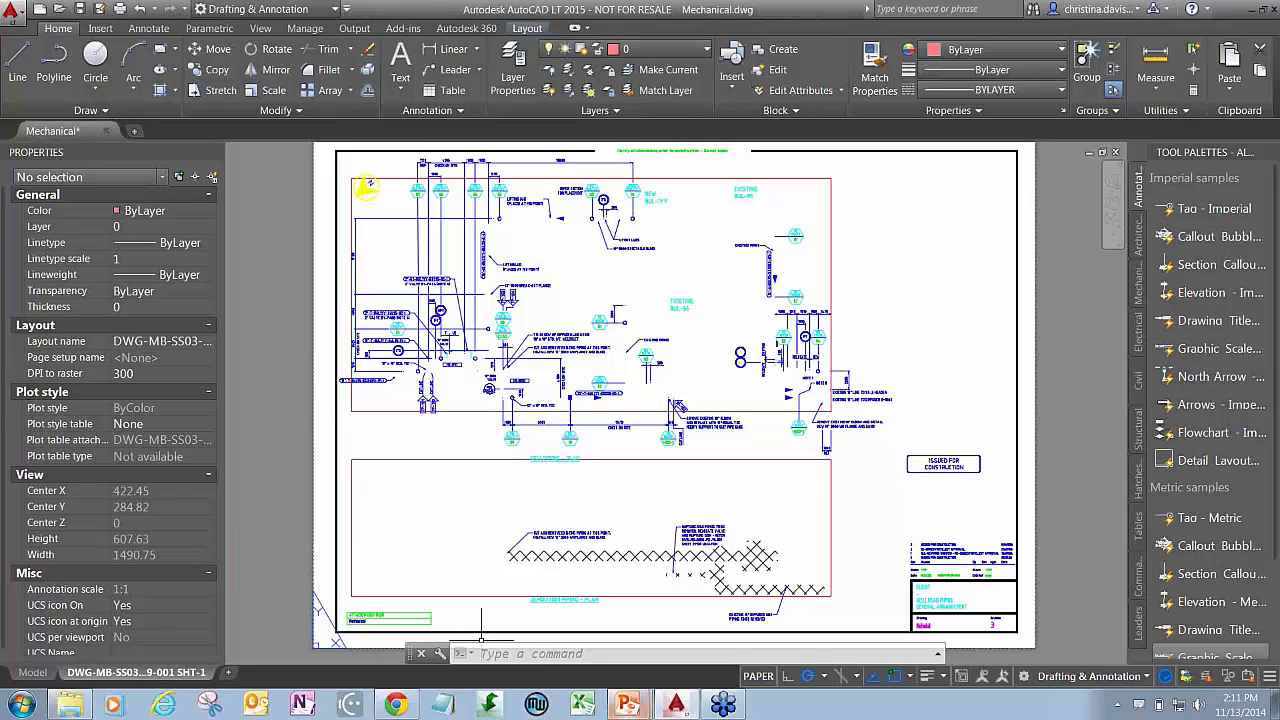
pyautogui.moveTo(627, 705)
pyautogui.click(658, 669)
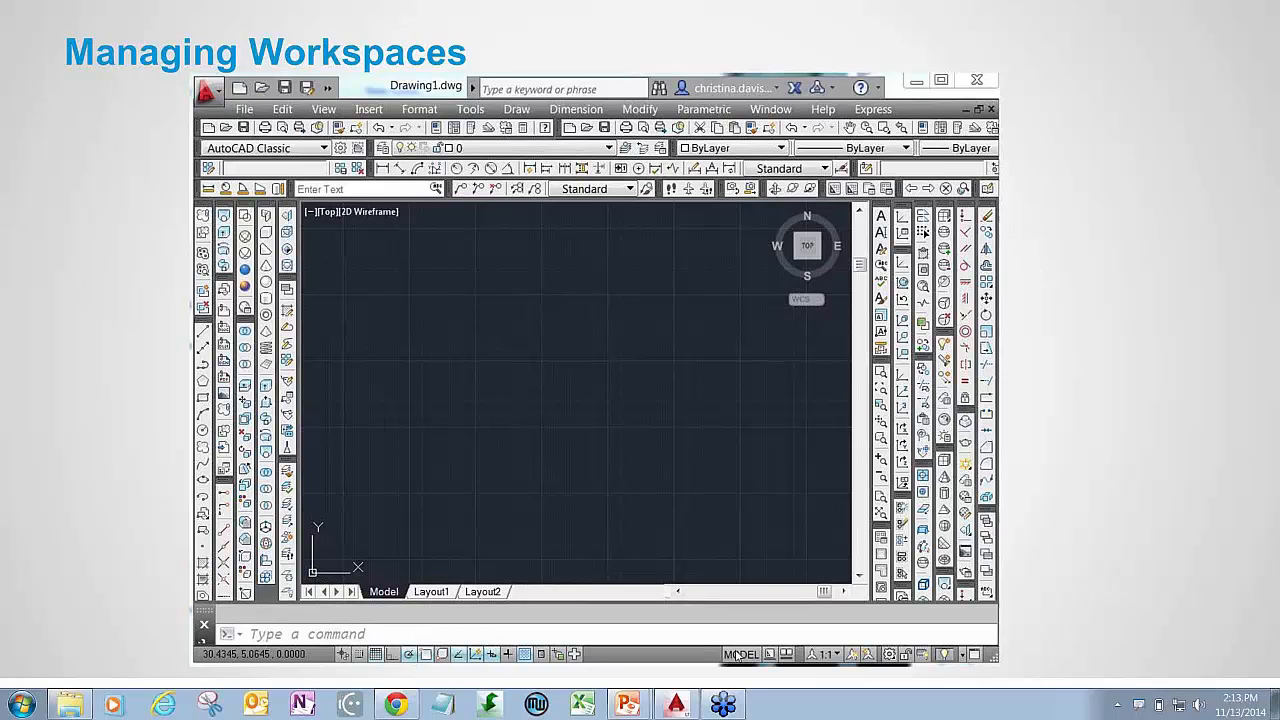
pyautogui.moveTo(676, 704)
pyautogui.click(640, 664)
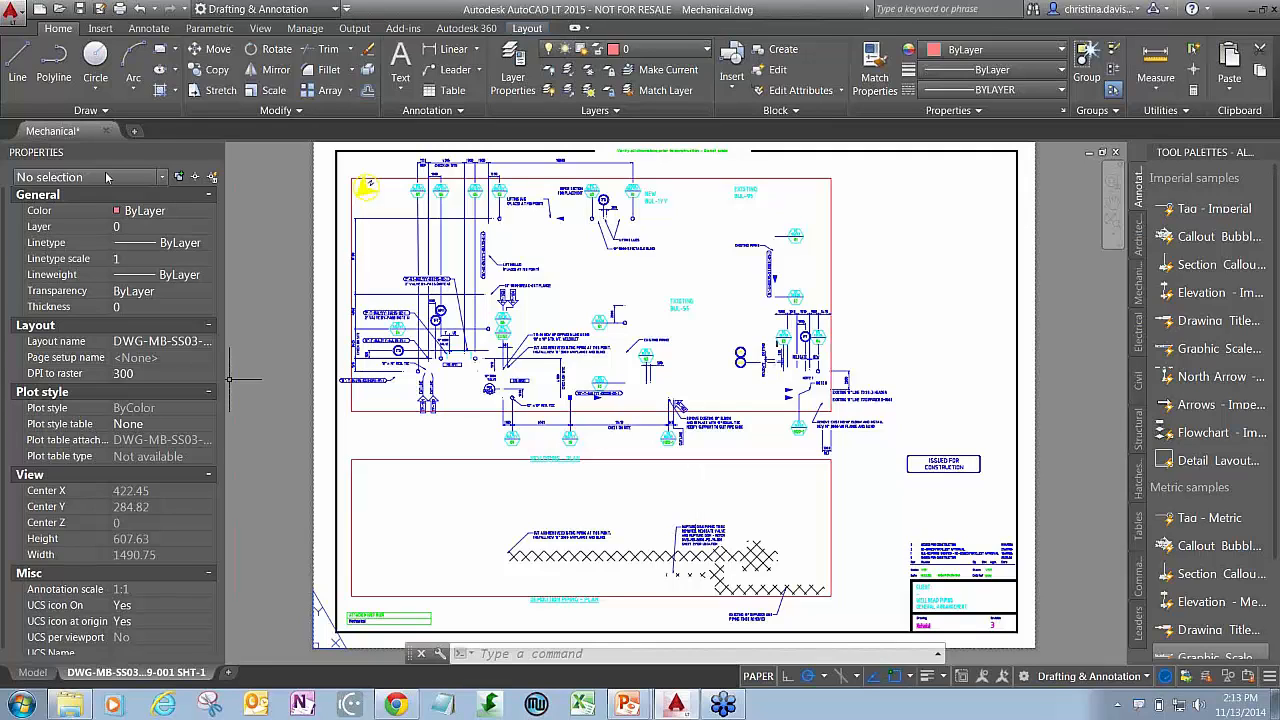
# Step: Close the Mechanical drawing without saving its changes and start a new blank drawing
pyautogui.click(106, 131)
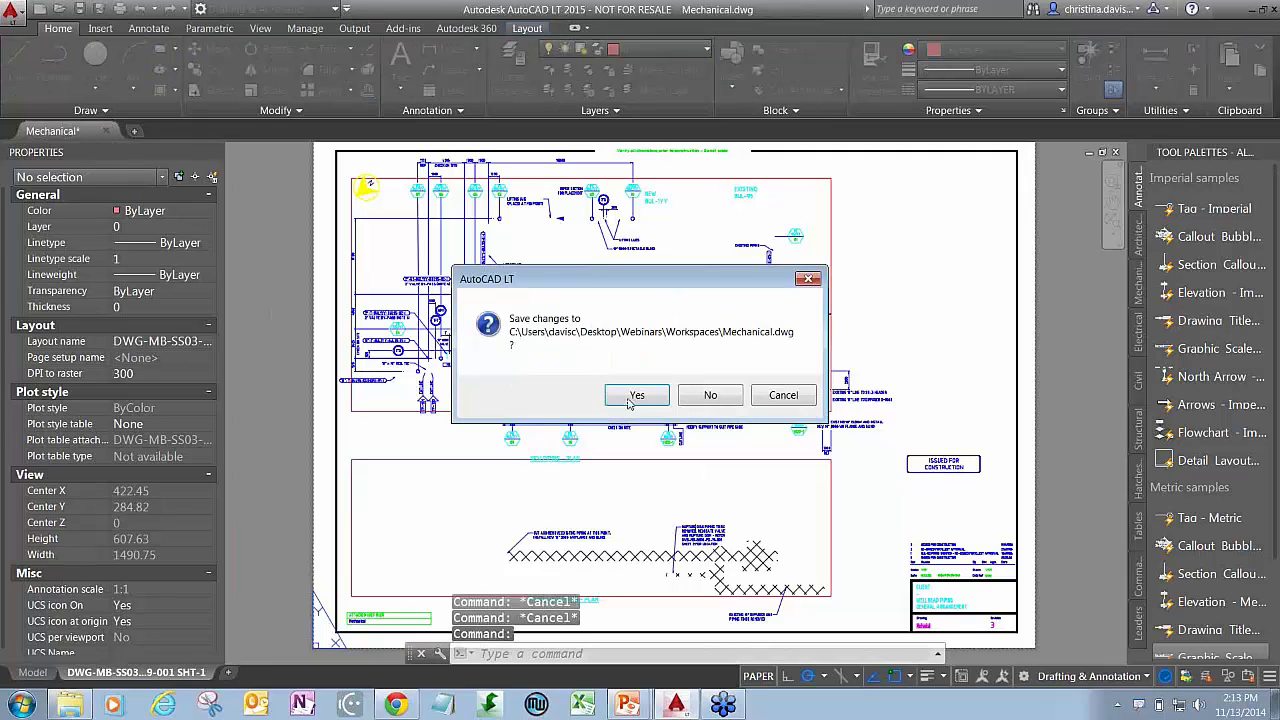
pyautogui.click(720, 401)
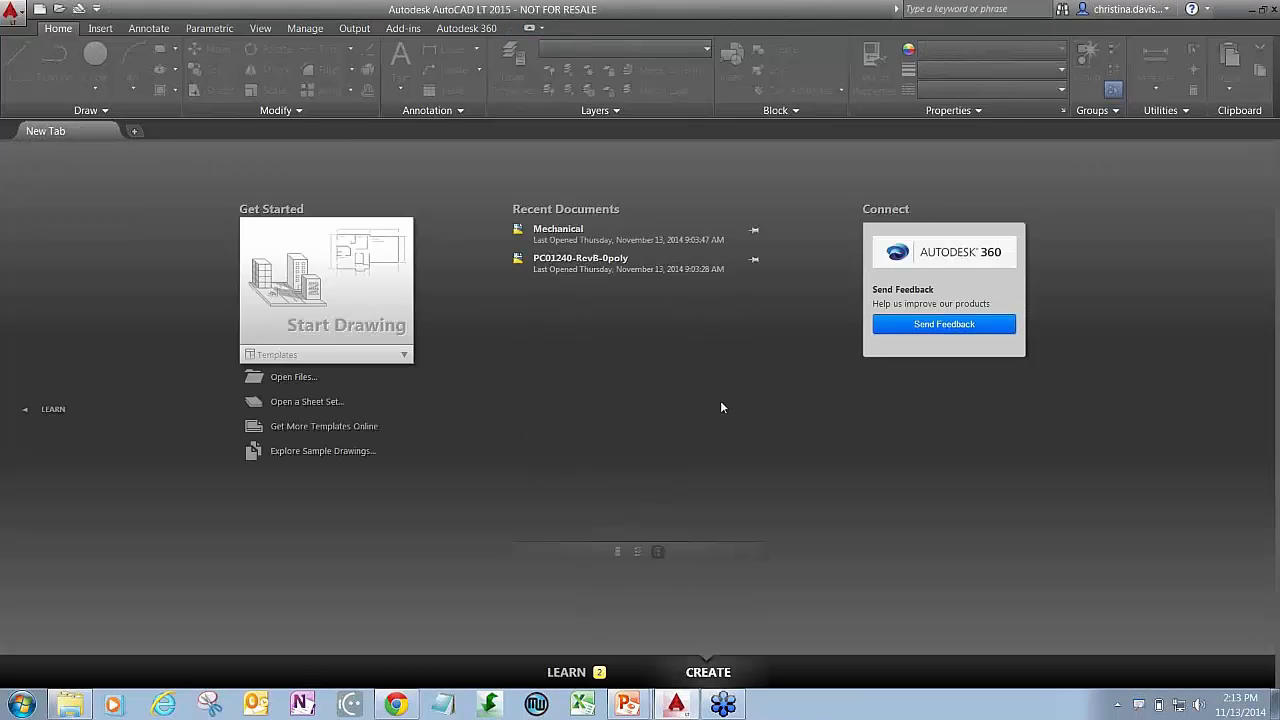
pyautogui.click(349, 277)
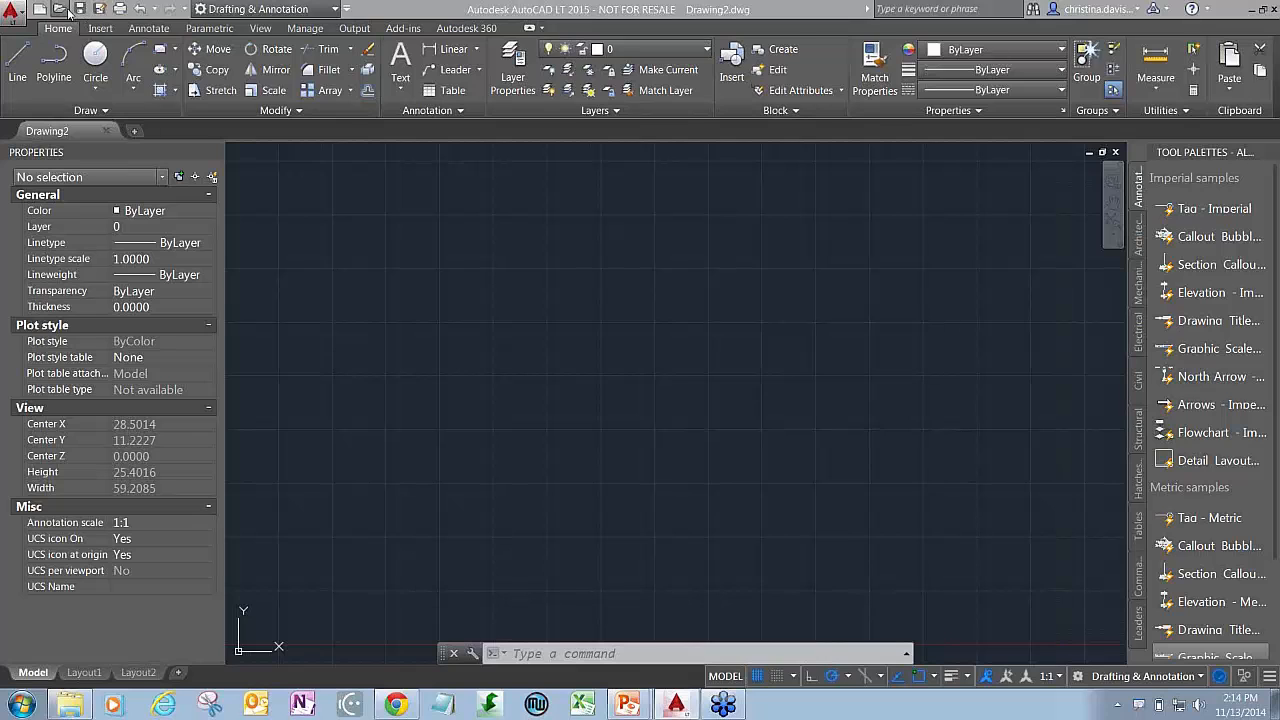
# Step: Reopen the recent drawing Mechanical.dwg, ignoring its unresolved references
pyautogui.click(17, 14)
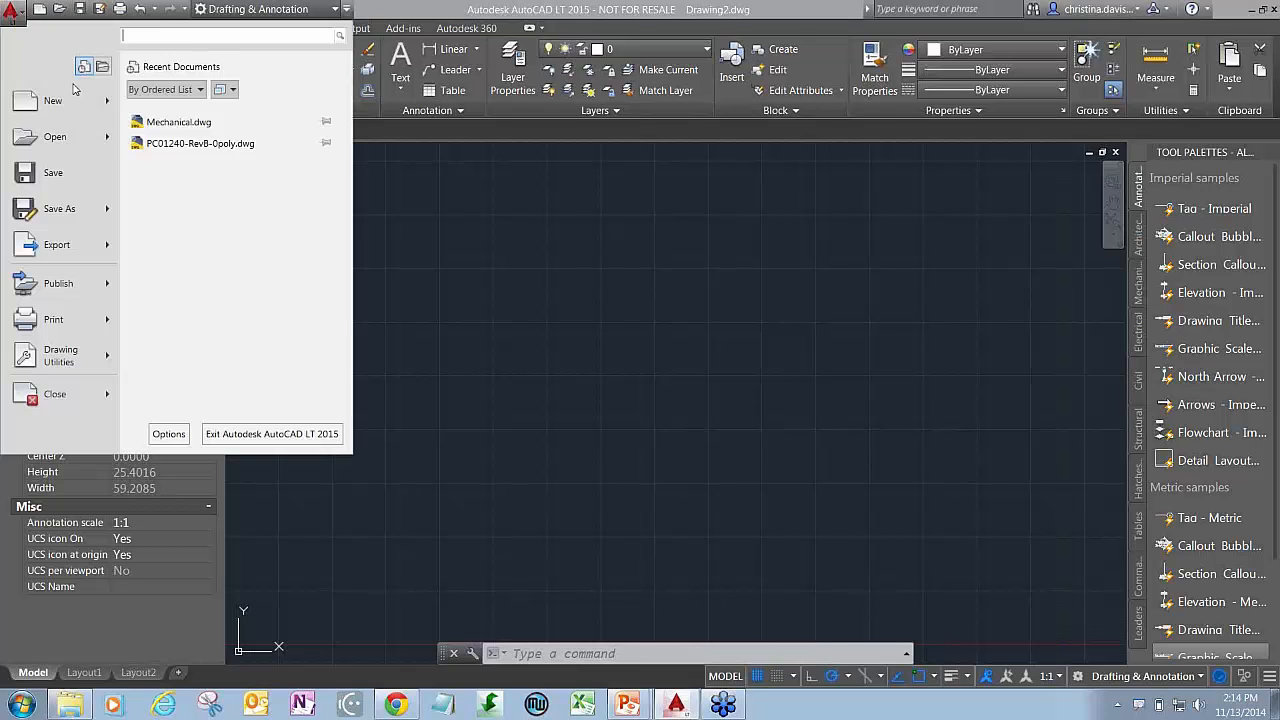
pyautogui.click(190, 122)
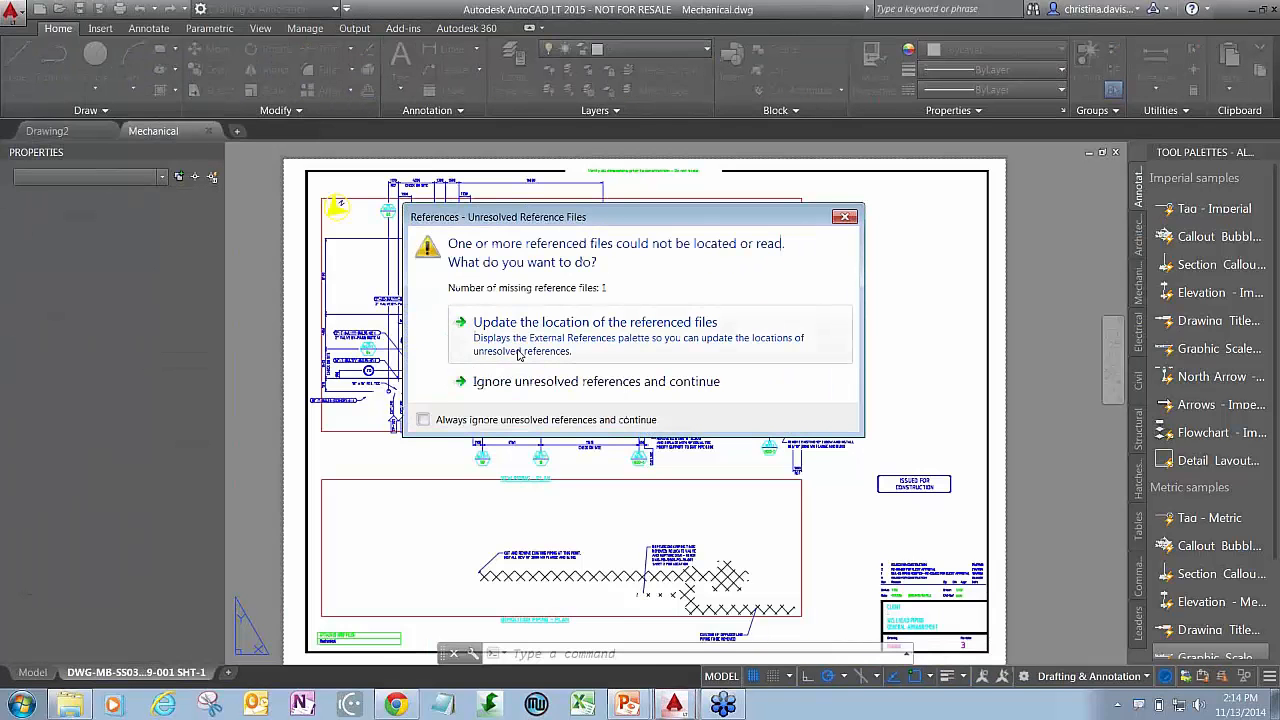
pyautogui.click(508, 386)
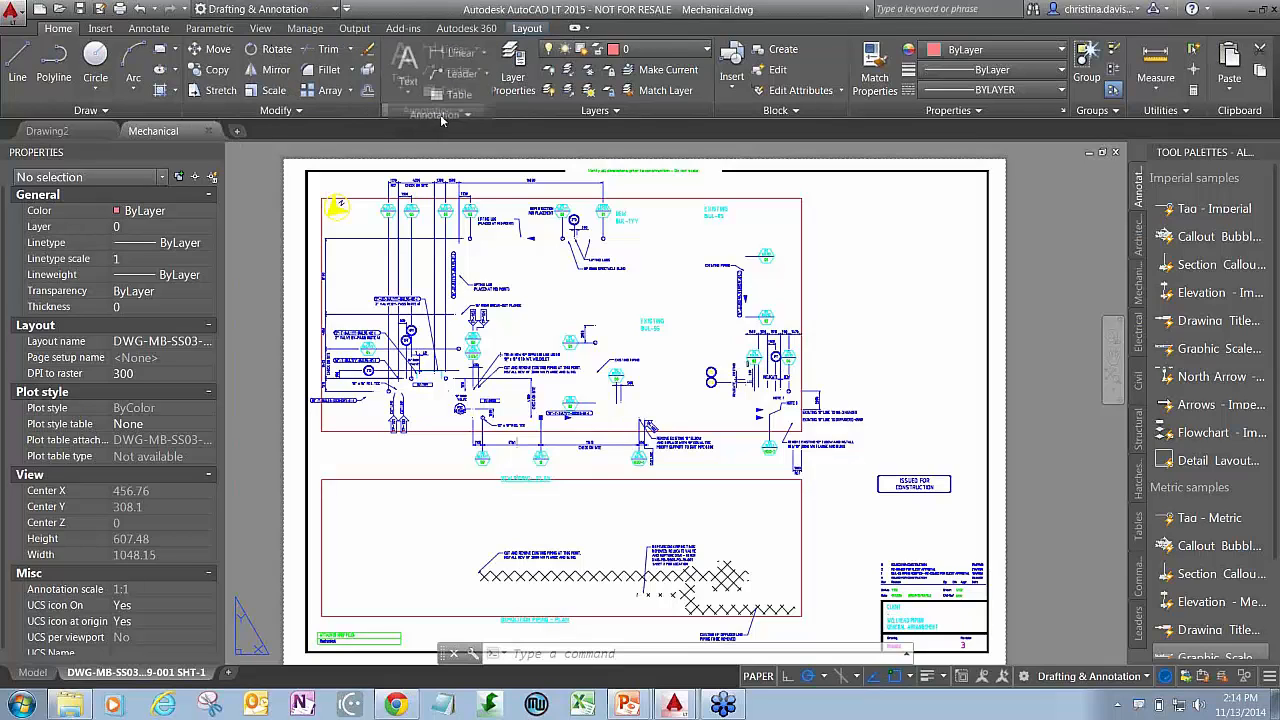
# Step: Float the Annotation and Groups ribbon panels beside the tool palettes and Utilities at the opposite edge, and close the Properties palette
pyautogui.moveTo(441, 119)
pyautogui.mouseDown()
pyautogui.moveTo(584, 252)
pyautogui.moveTo(964, 286)
pyautogui.moveTo(1043, 255)
pyautogui.mouseUp()
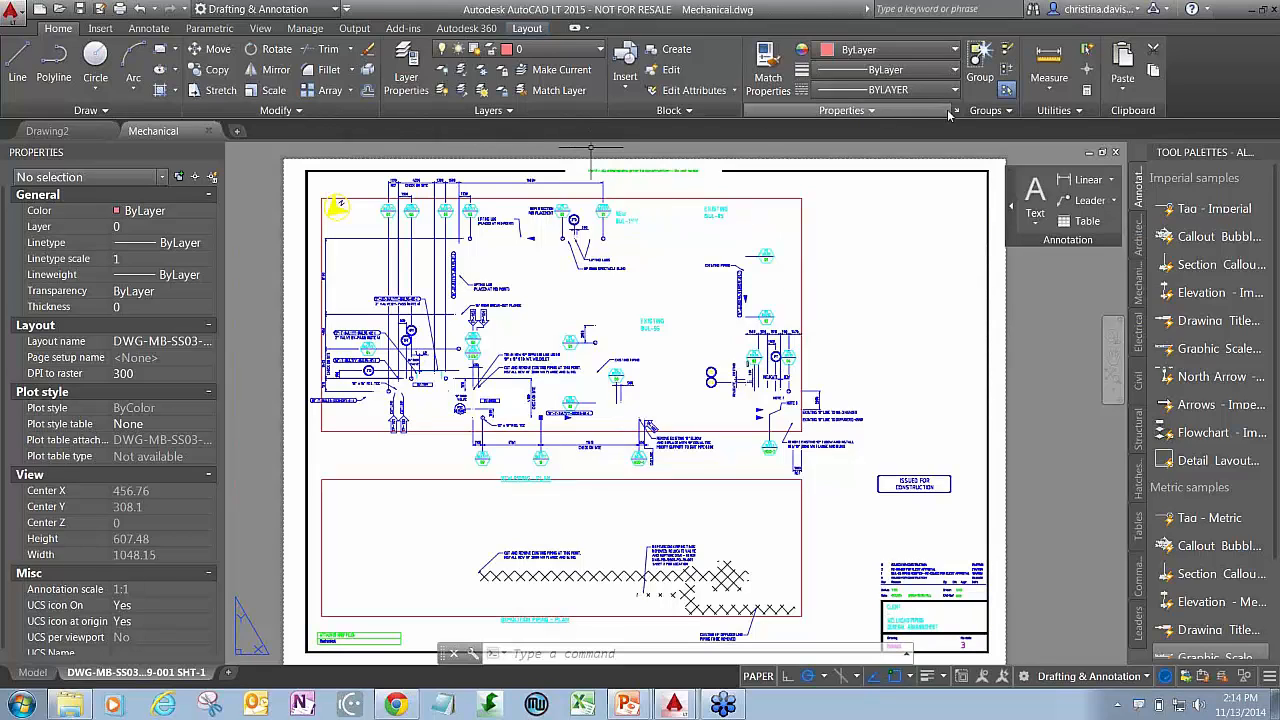
pyautogui.moveTo(998, 112)
pyautogui.mouseDown()
pyautogui.moveTo(997, 237)
pyautogui.moveTo(1066, 362)
pyautogui.moveTo(1070, 328)
pyautogui.mouseUp()
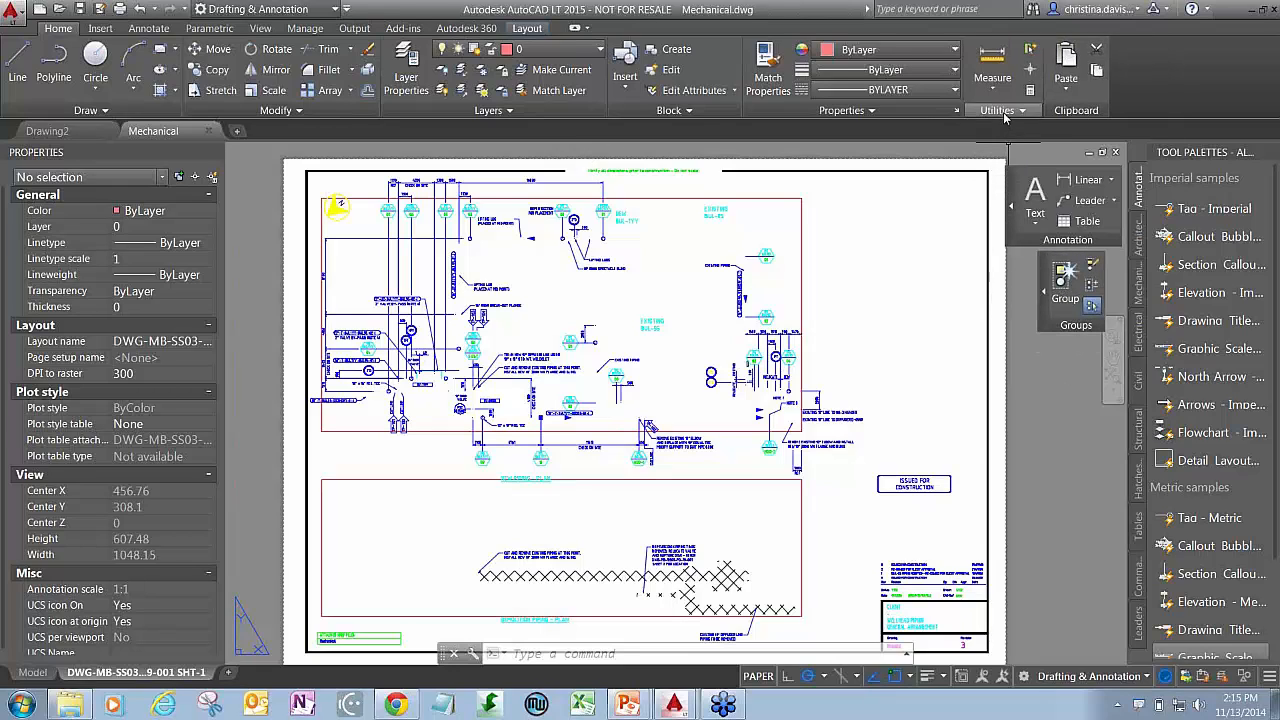
pyautogui.moveTo(1000, 113)
pyautogui.mouseDown()
pyautogui.moveTo(389, 205)
pyautogui.moveTo(273, 248)
pyautogui.mouseUp()
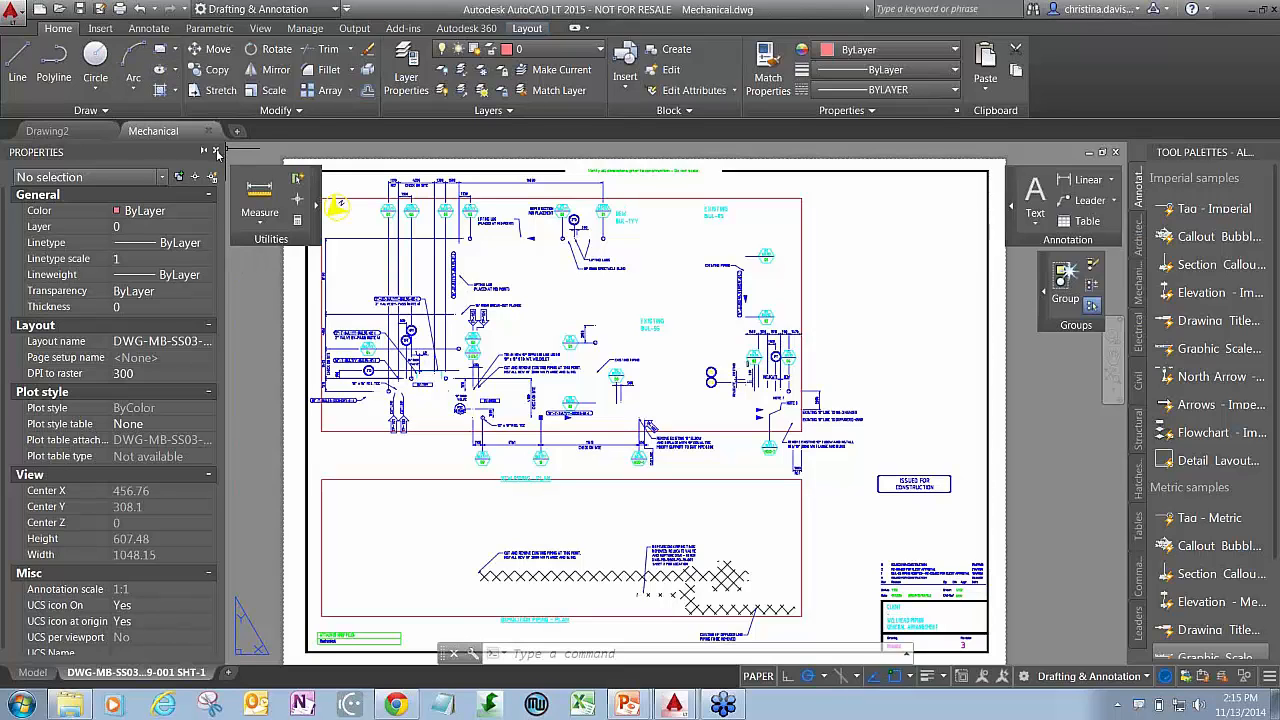
pyautogui.click(217, 152)
pyautogui.moveTo(248, 244)
pyautogui.mouseDown()
pyautogui.moveTo(119, 244)
pyautogui.moveTo(113, 230)
pyautogui.mouseUp()
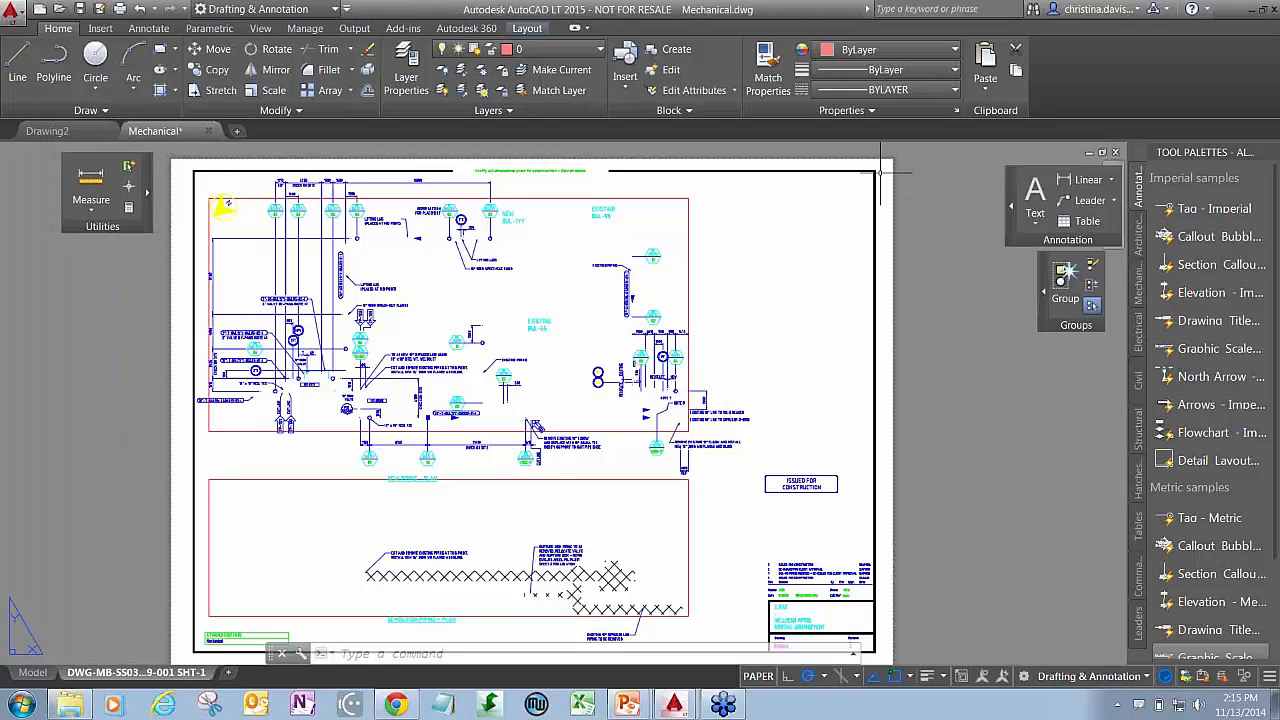
# Step: Save the current interface layout as a new workspace named with the owner's first name followed by "Wspace"
pyautogui.click(334, 10)
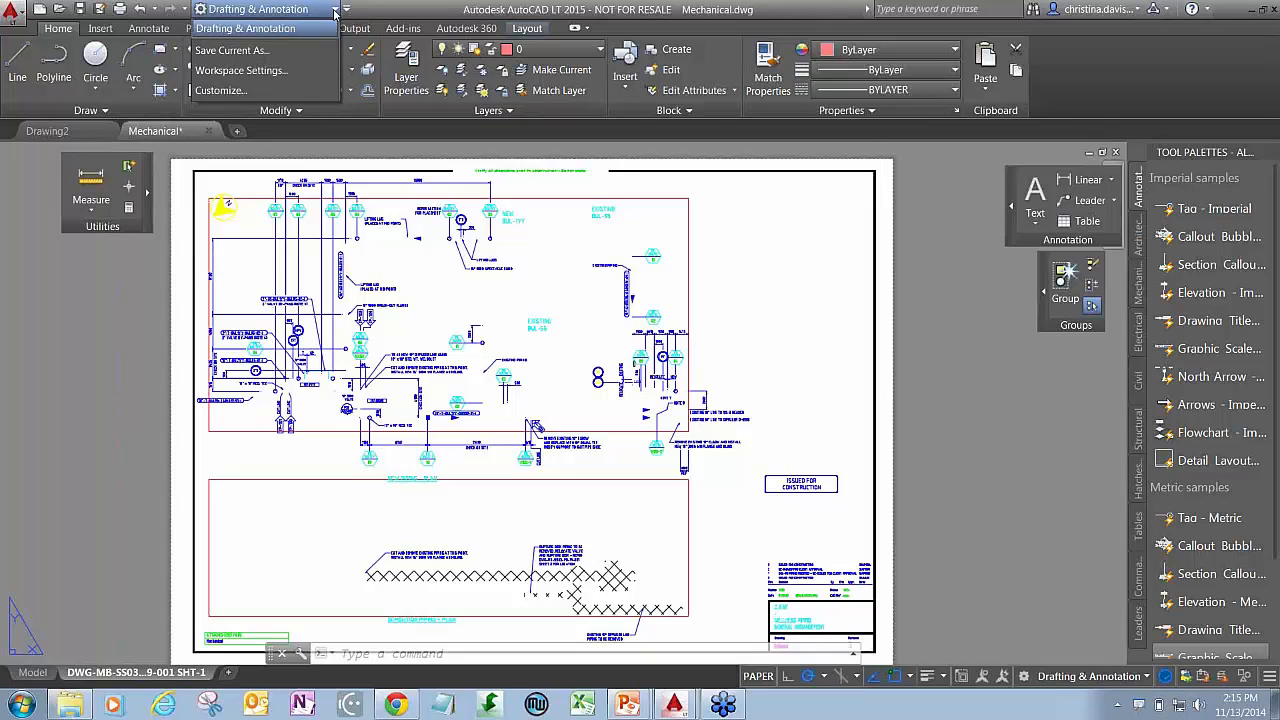
pyautogui.click(256, 52)
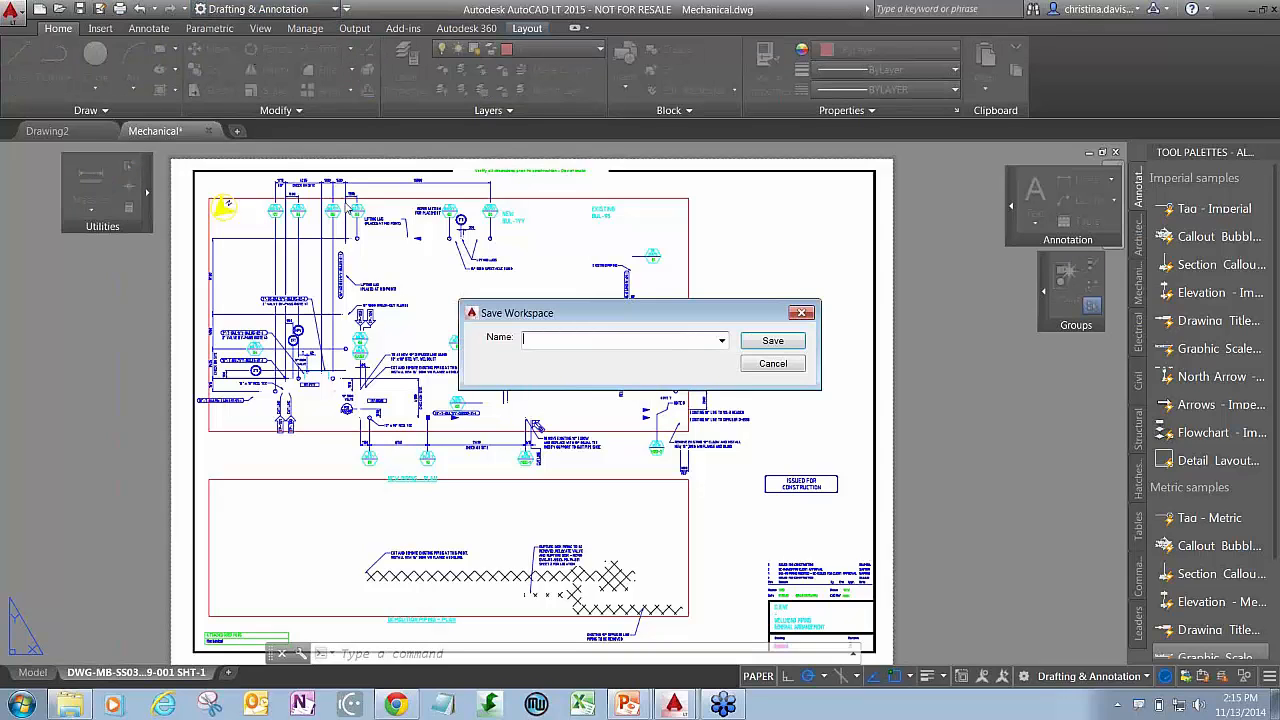
pyautogui.write("Christina's Wspace")
pyautogui.click(759, 338)
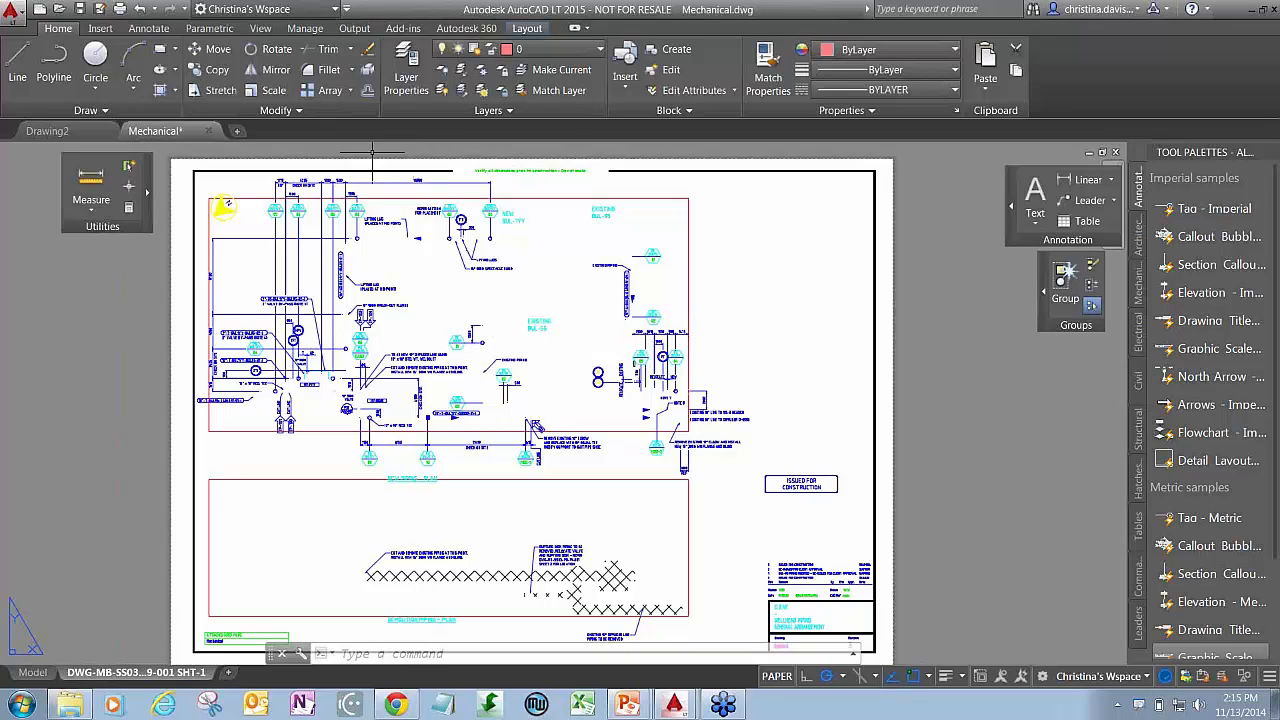
# Step: Switch to the Drafting & Annotation workspace and back to the newly saved custom workspace
pyautogui.click(320, 12)
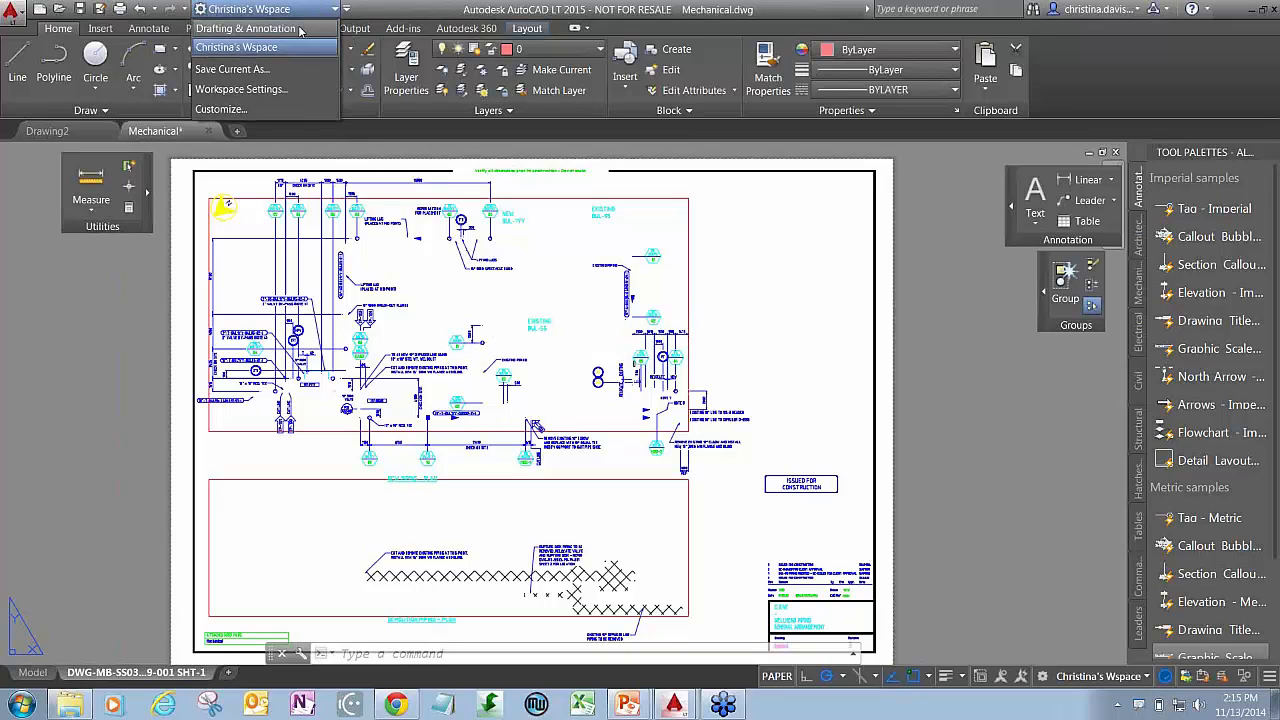
pyautogui.click(300, 28)
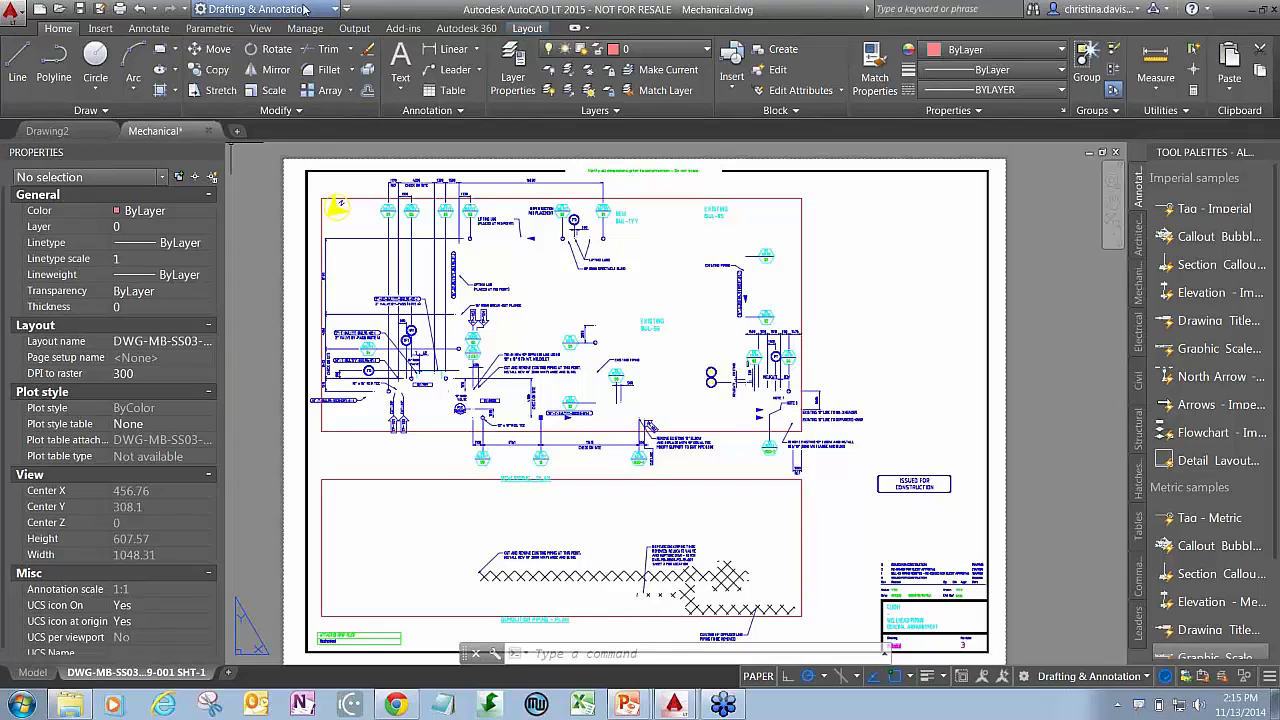
pyautogui.click(335, 9)
pyautogui.click(264, 49)
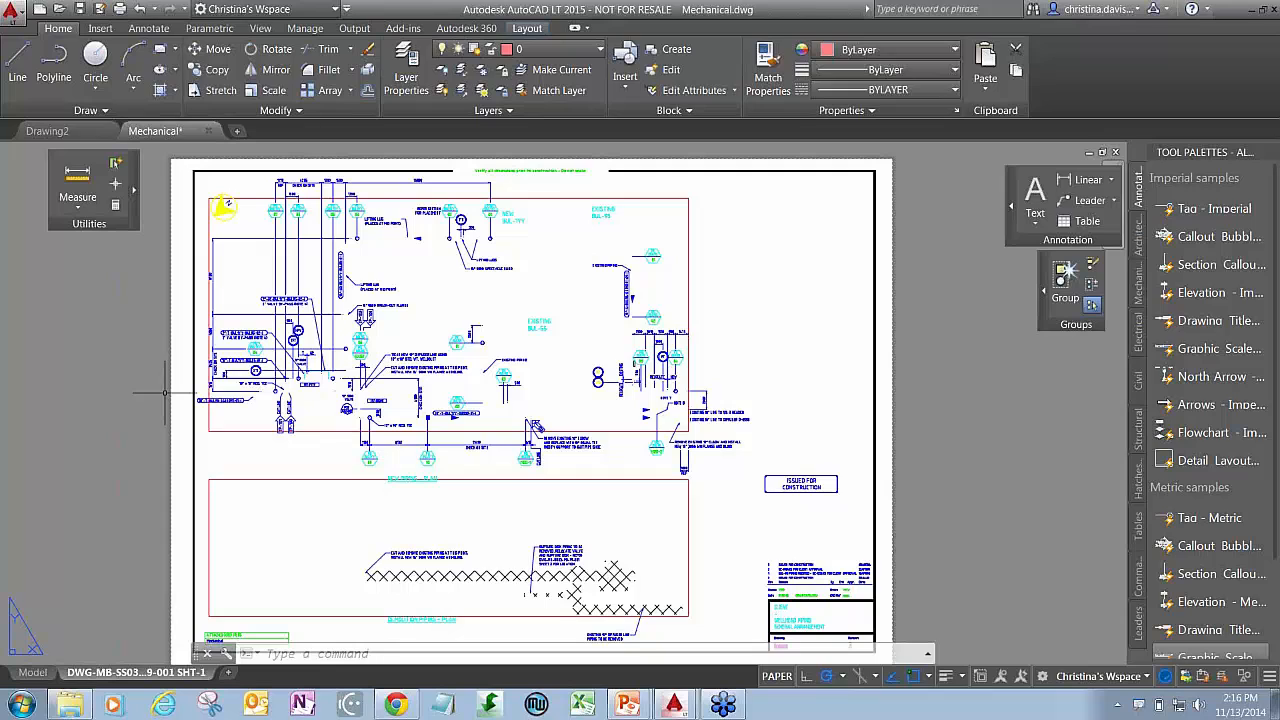
# Step: Switch to the Drafting & Annotation workspace and save the current layout under that same name, replacing the existing workspace
pyautogui.click(255, 9)
pyautogui.click(246, 29)
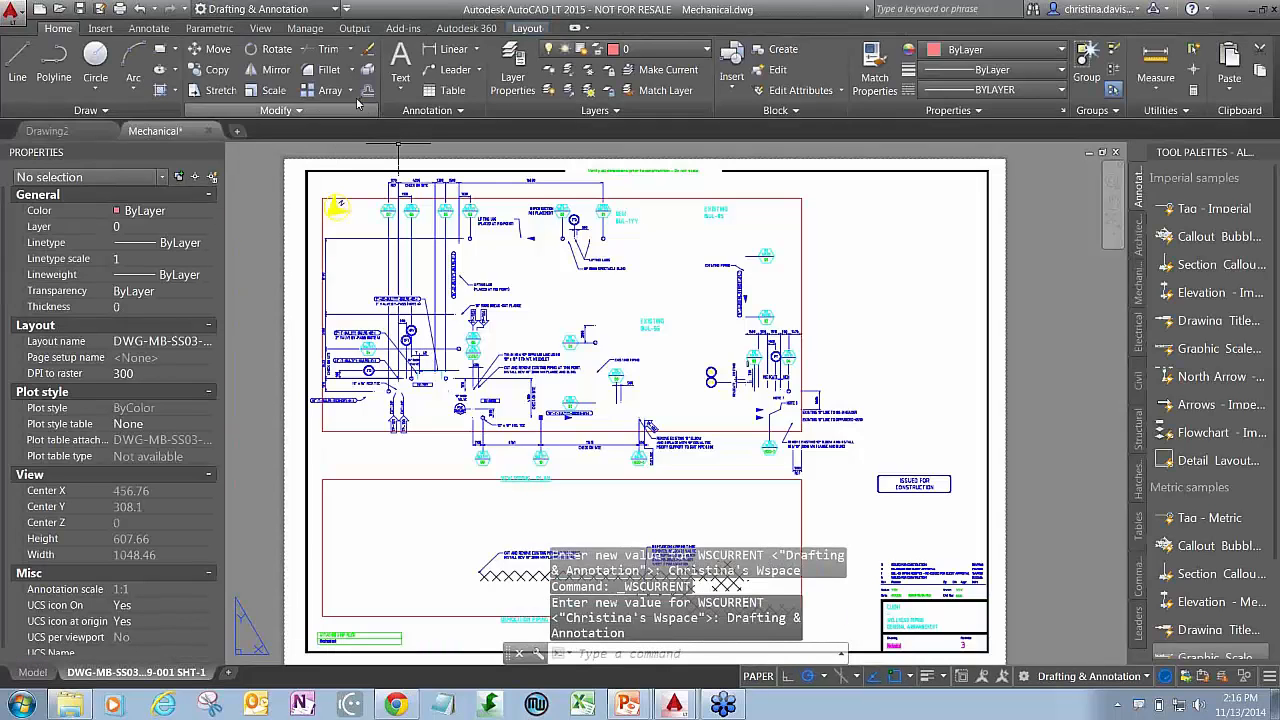
pyautogui.click(333, 9)
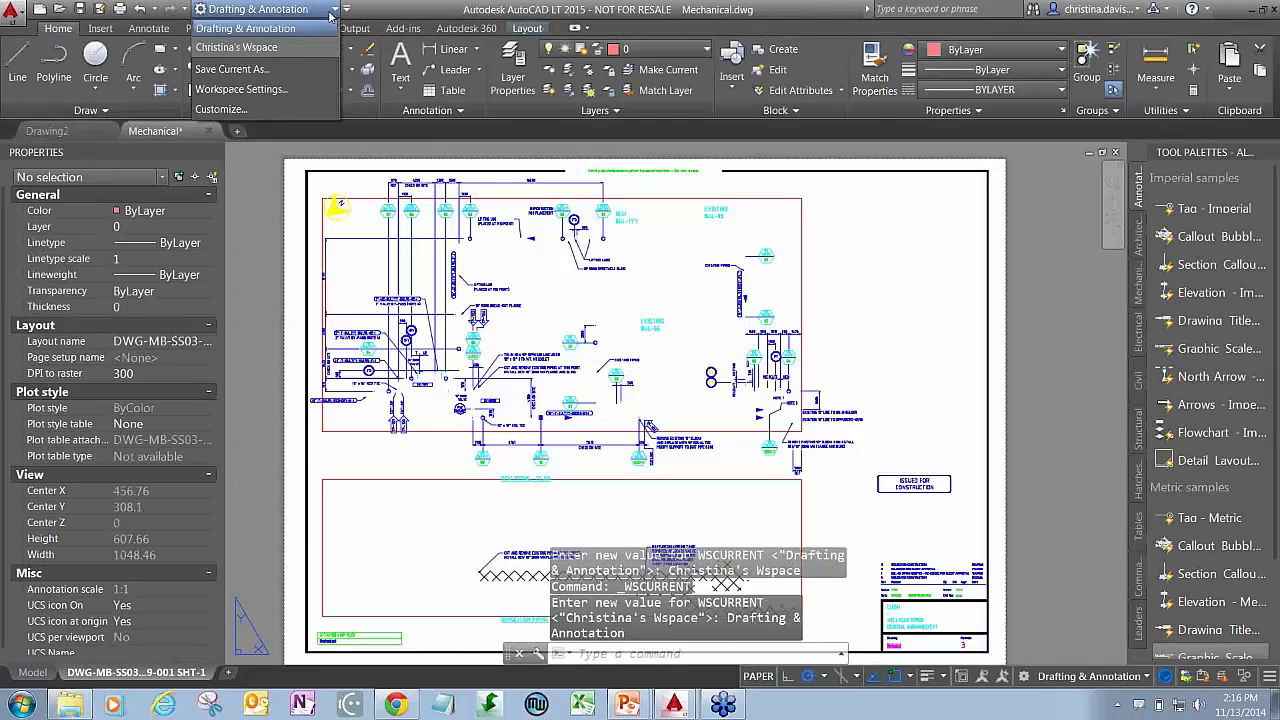
pyautogui.click(245, 69)
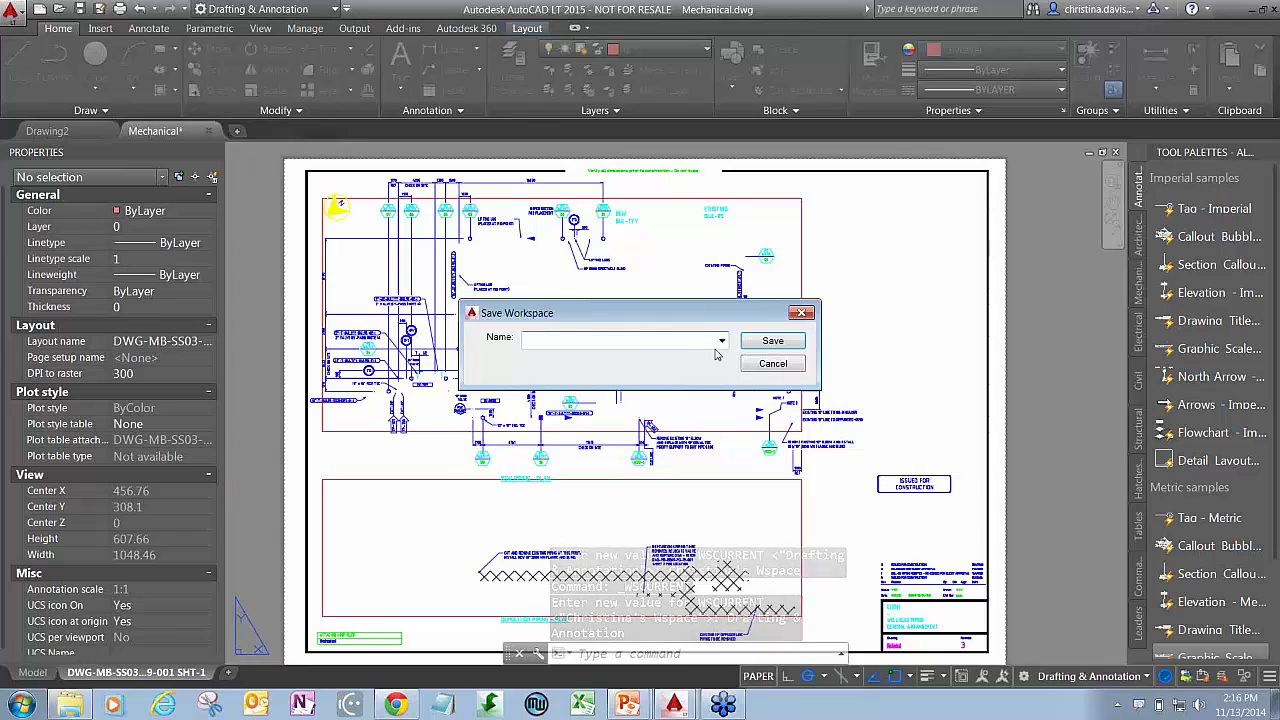
pyautogui.click(620, 340)
pyautogui.click(592, 370)
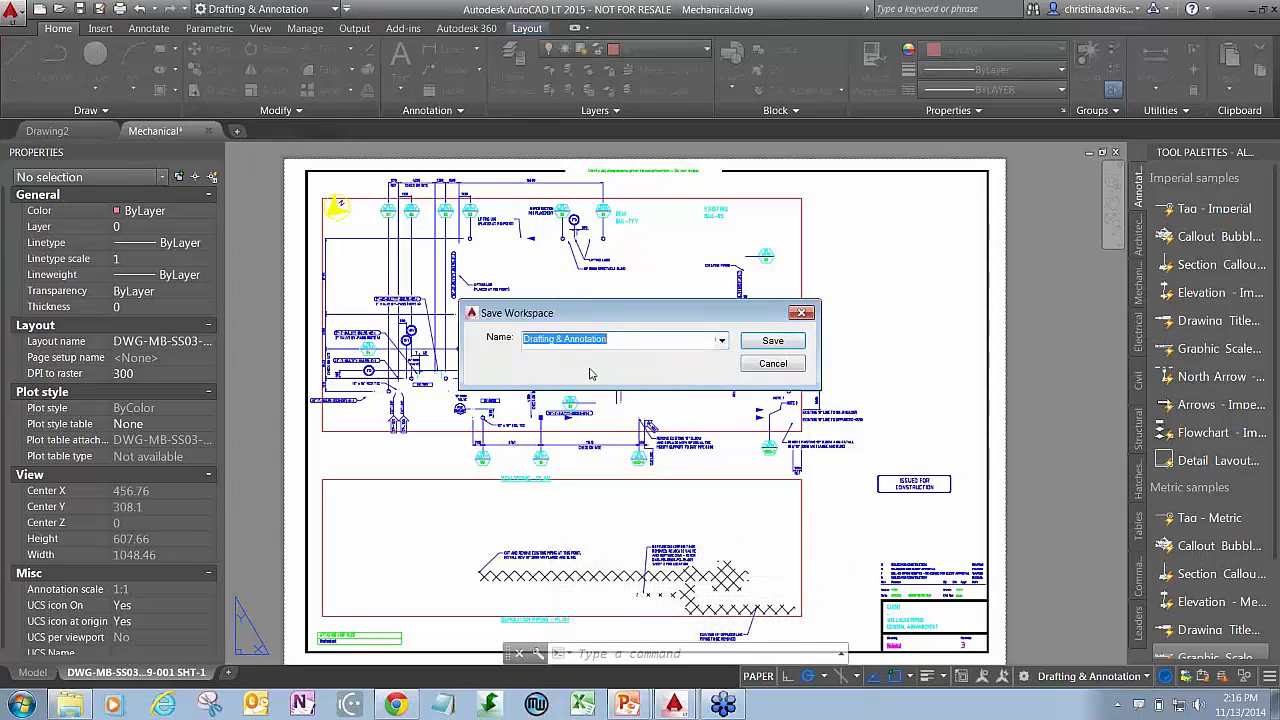
pyautogui.click(773, 341)
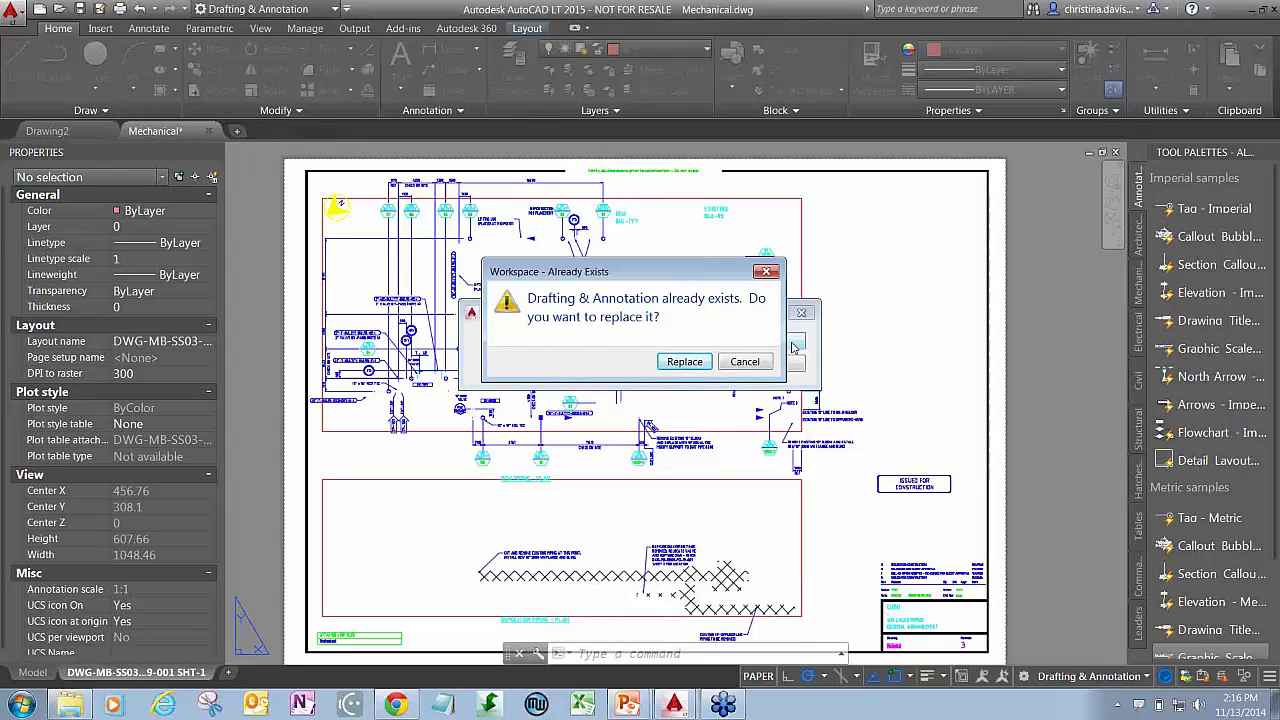
pyautogui.click(686, 361)
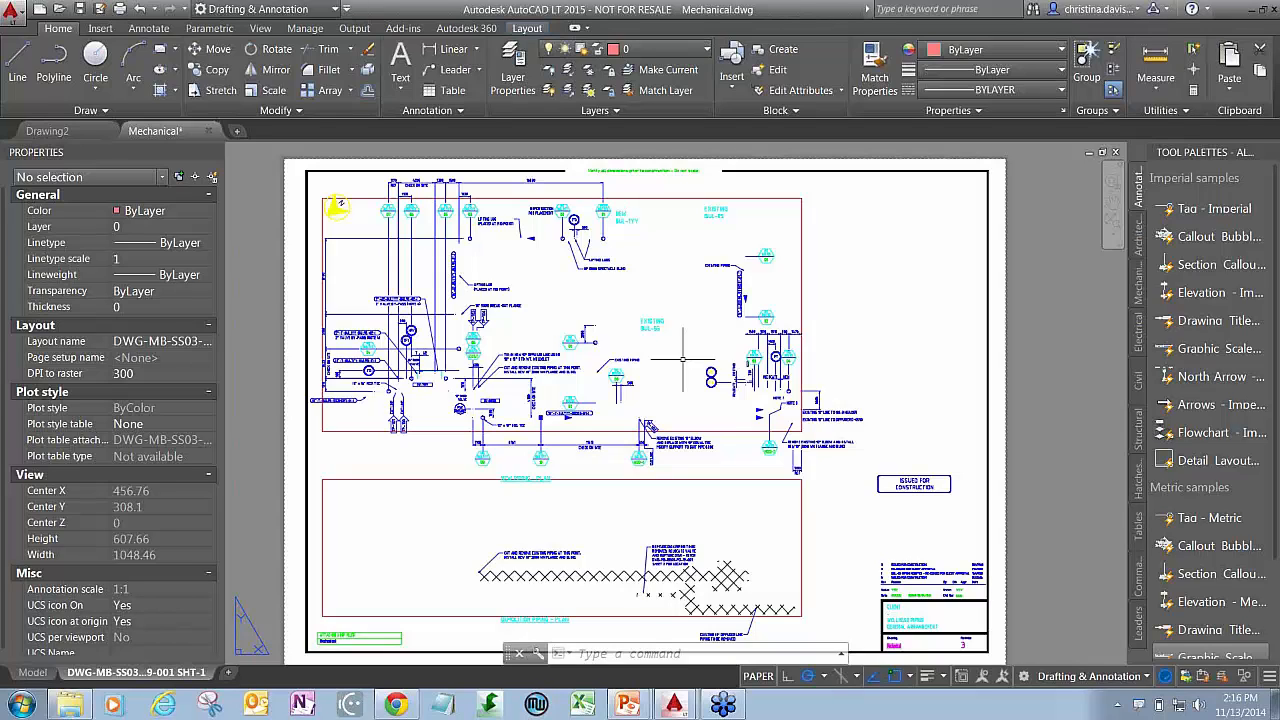
# Step: Open the Customize User Interface editor with CUI and create a workspace named with a person's first name followed by "Wspace"
pyautogui.write('CUI')
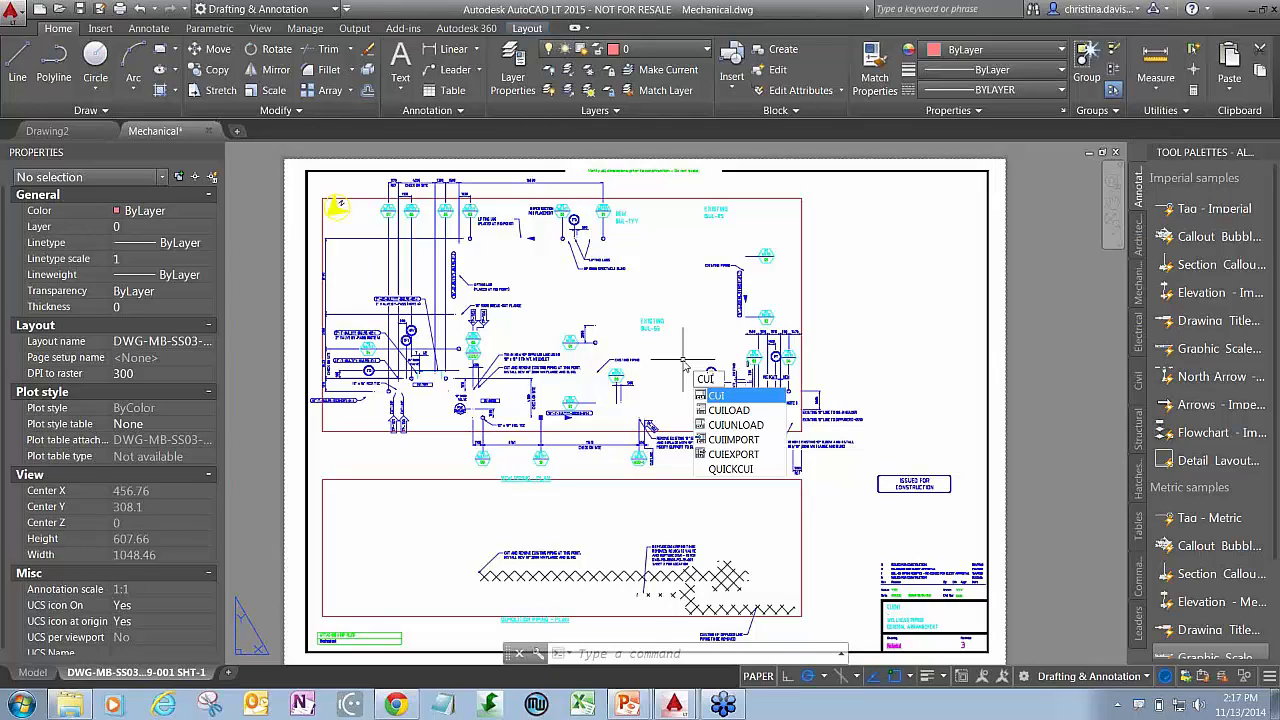
pyautogui.press('Return')
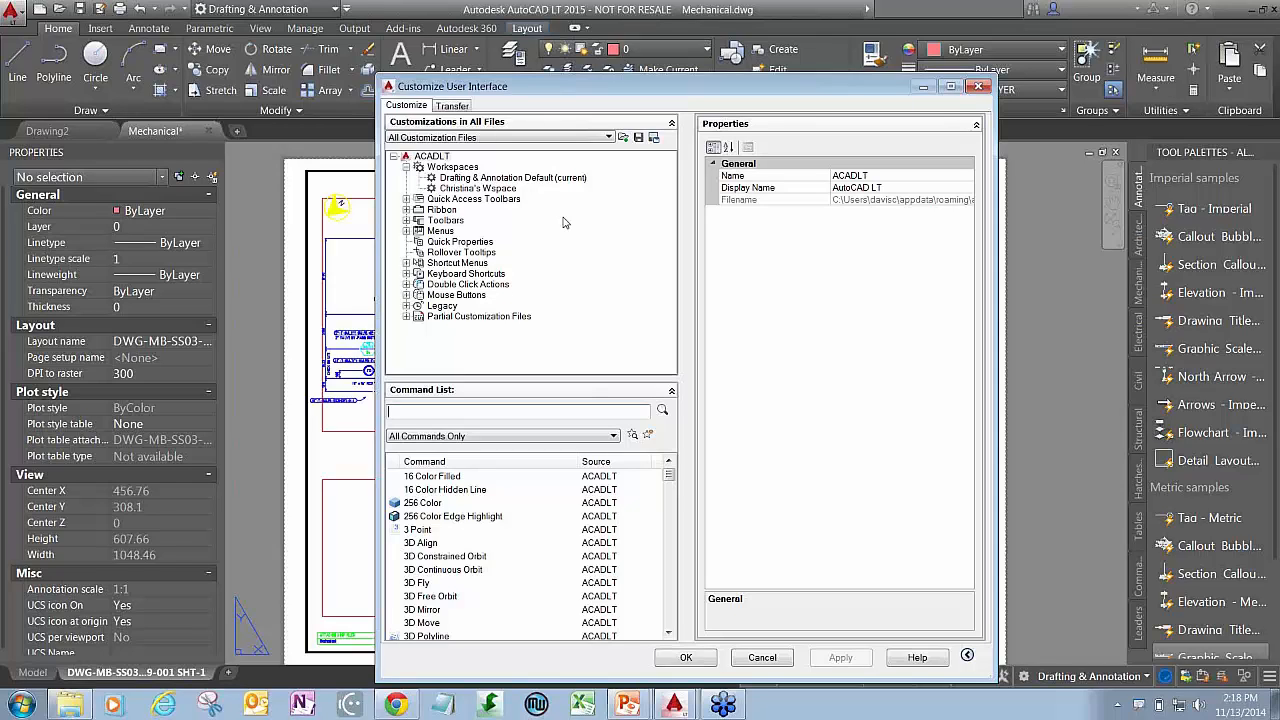
pyautogui.rightClick(477, 170)
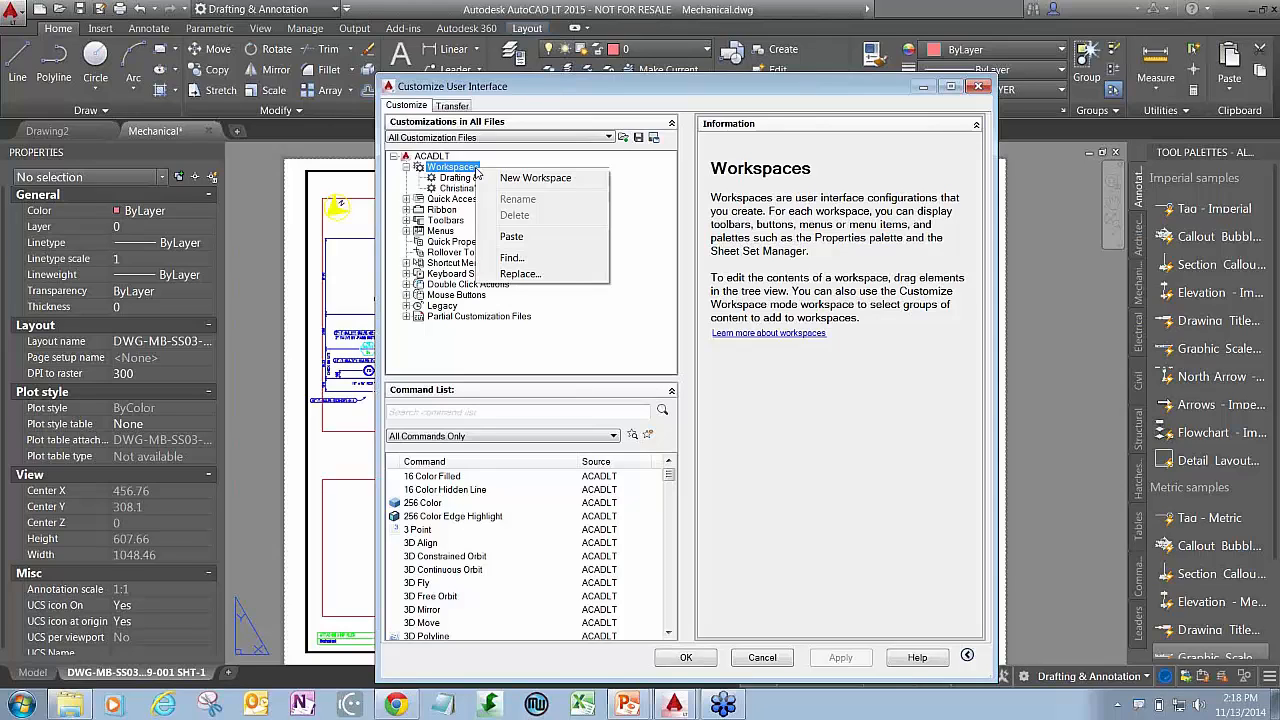
pyautogui.click(535, 177)
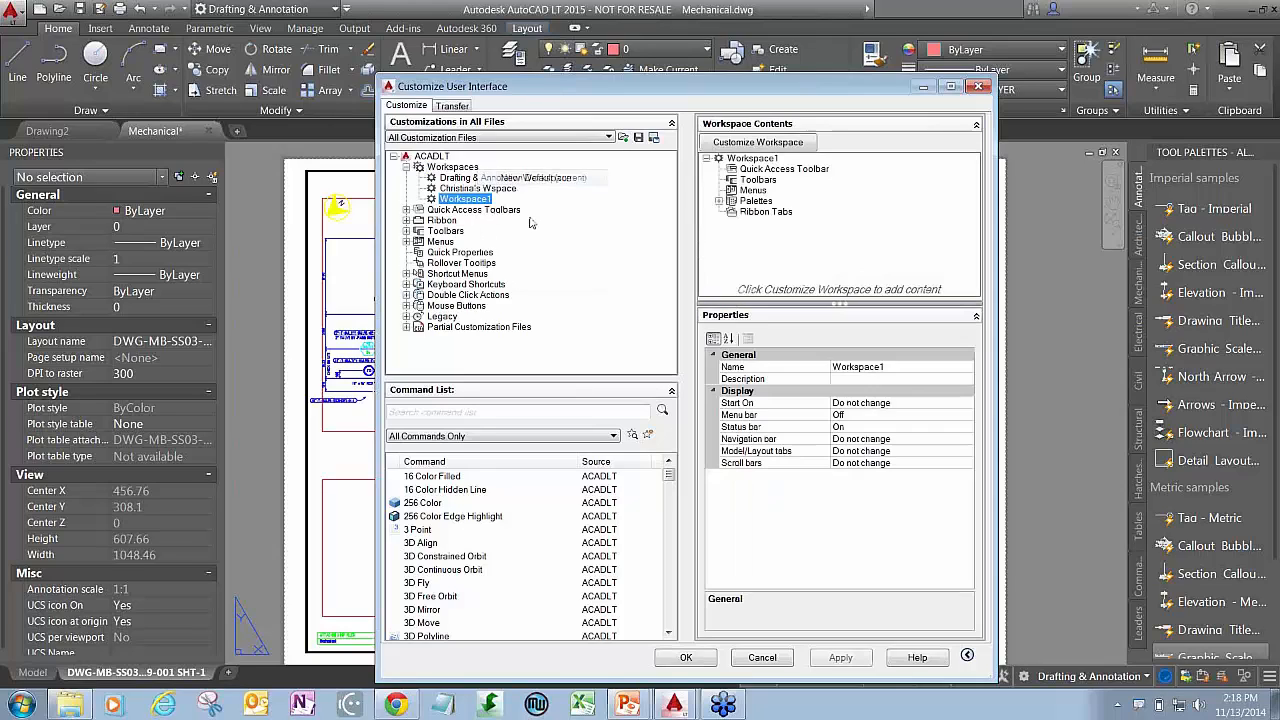
pyautogui.write("Shawn's ")
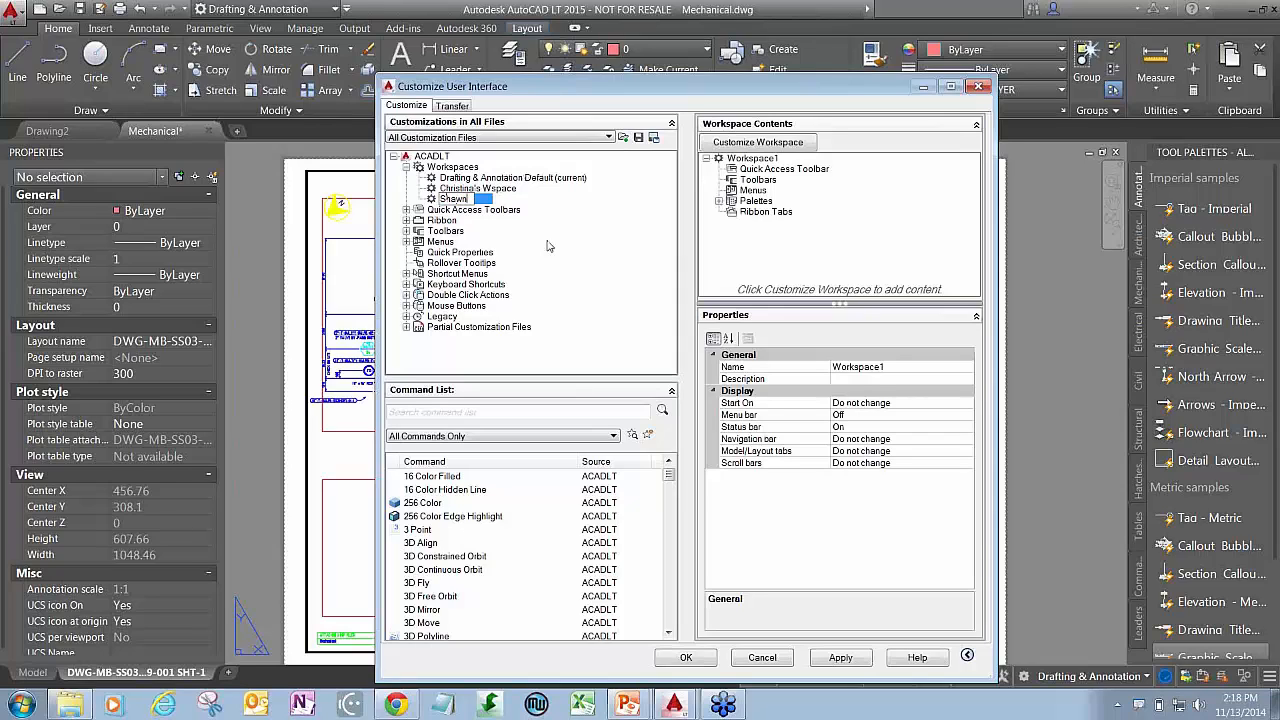
pyautogui.write('Wspace')
pyautogui.press('Return')
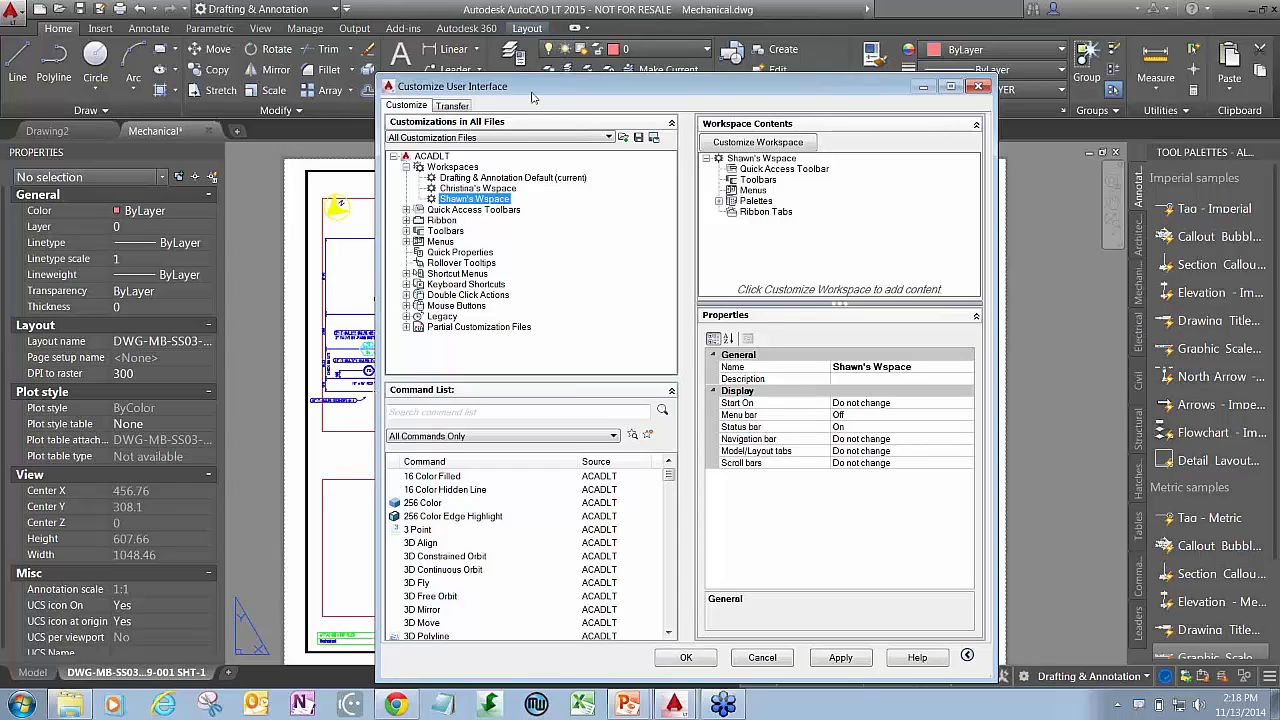
# Step: Select the newly created workspace and start customizing its contents
pyautogui.moveTo(533, 97); pyautogui.dragTo(563, 68)
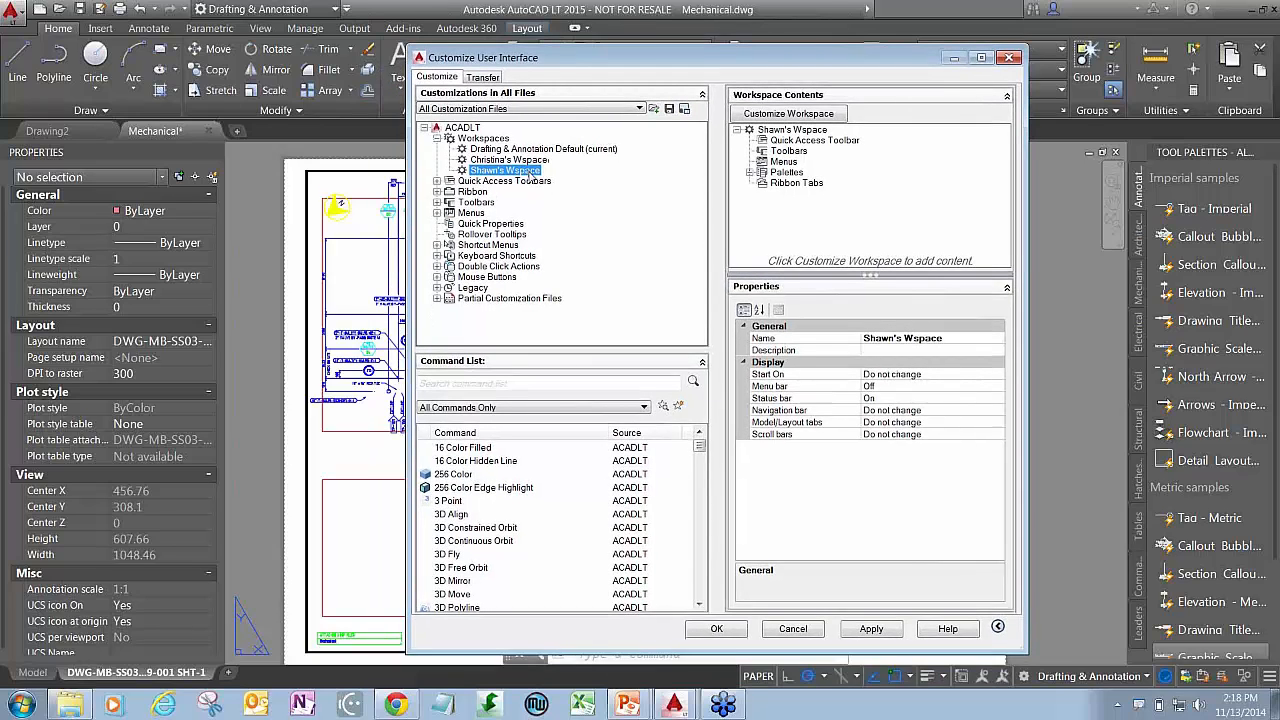
pyautogui.click(528, 176)
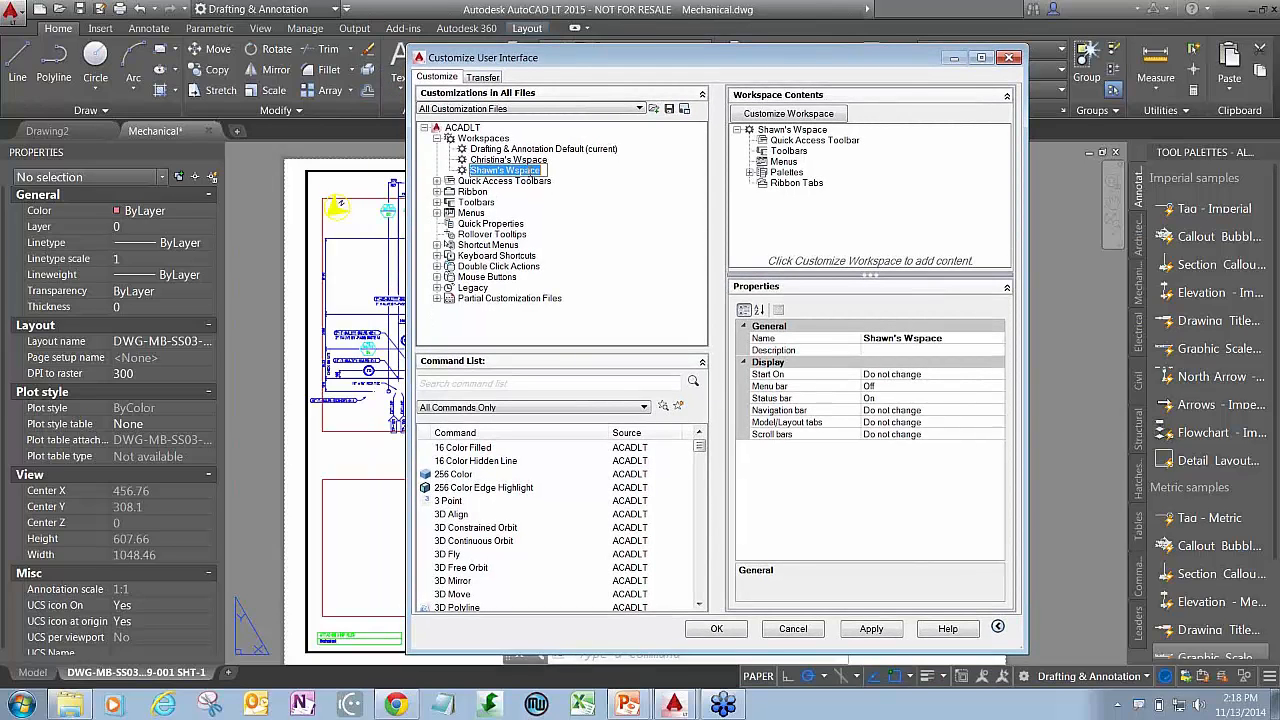
pyautogui.click(566, 177)
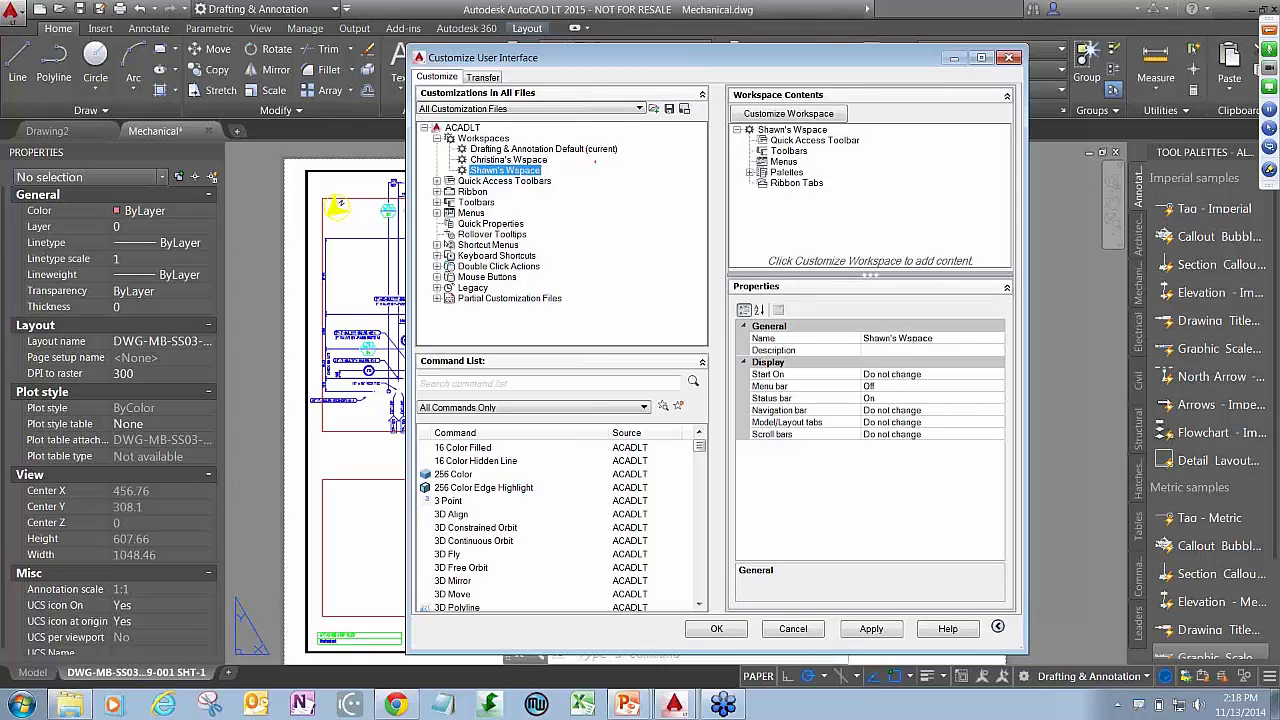
pyautogui.moveTo(594, 160)
pyautogui.mouseDown()
pyautogui.moveTo(700, 128)
pyautogui.moveTo(856, 122)
pyautogui.moveTo(746, 104)
pyautogui.moveTo(726, 126)
pyautogui.mouseUp()
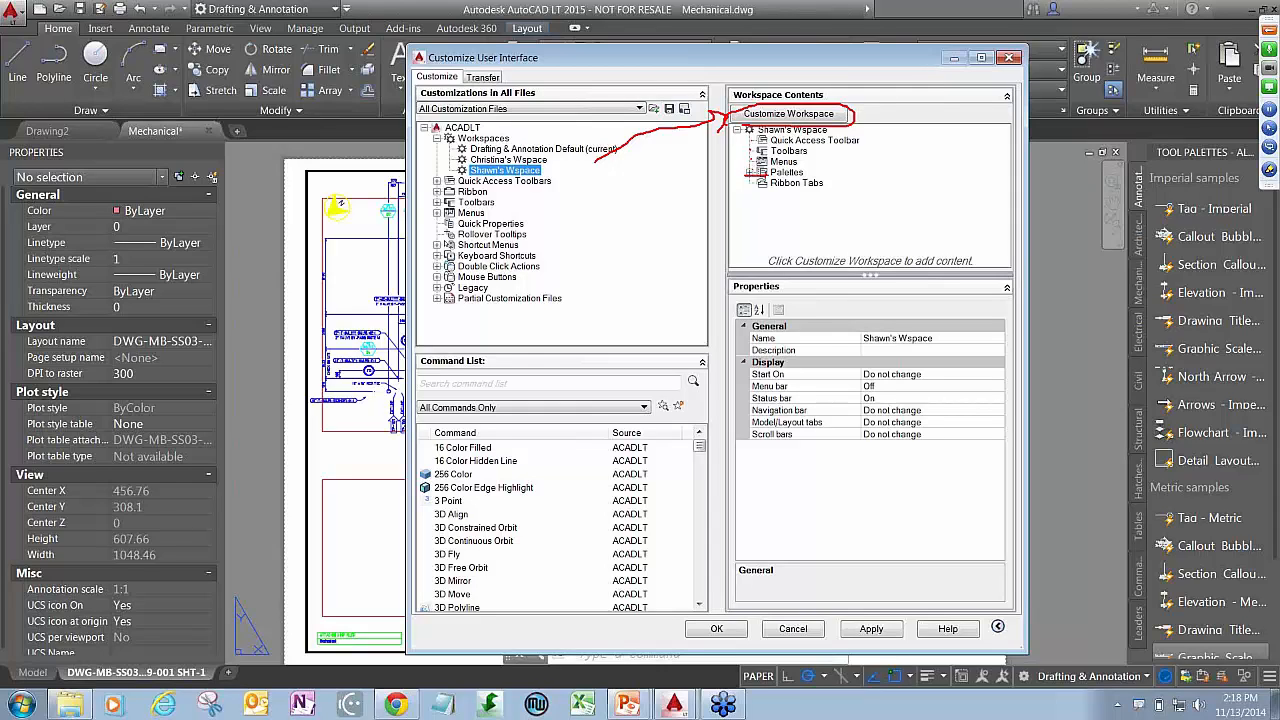
pyautogui.press('Escape')
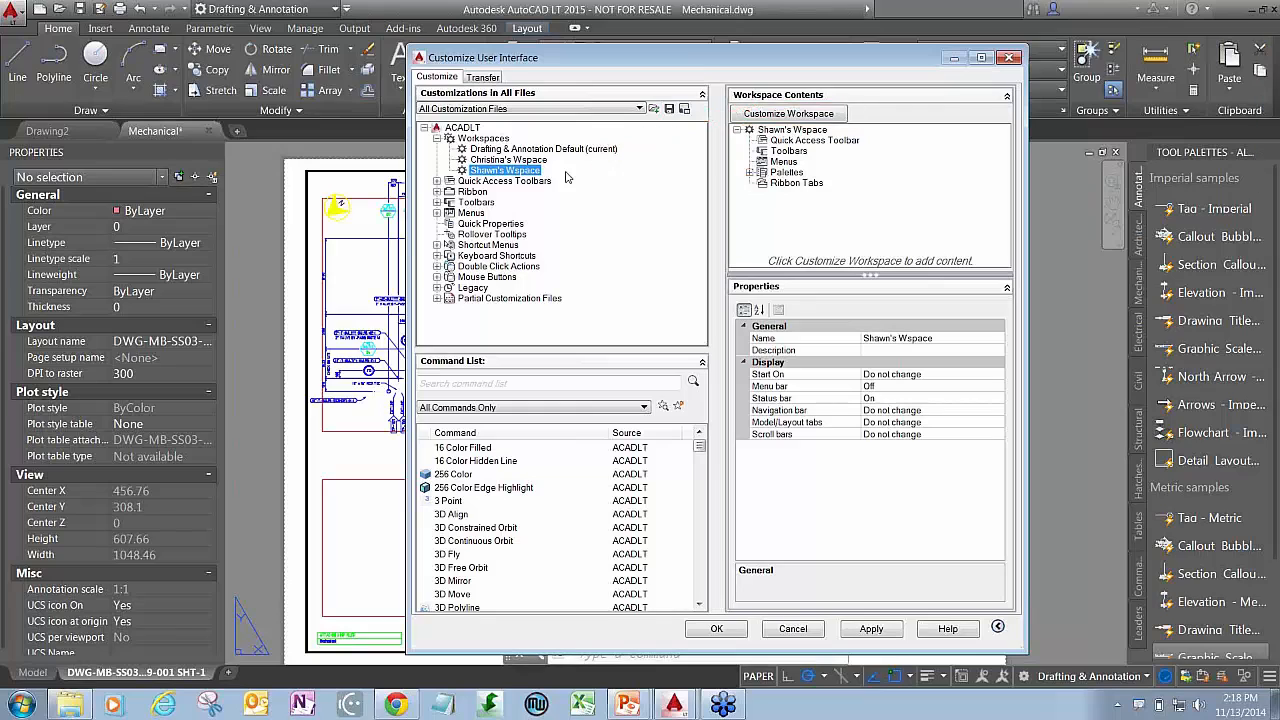
pyautogui.click(822, 114)
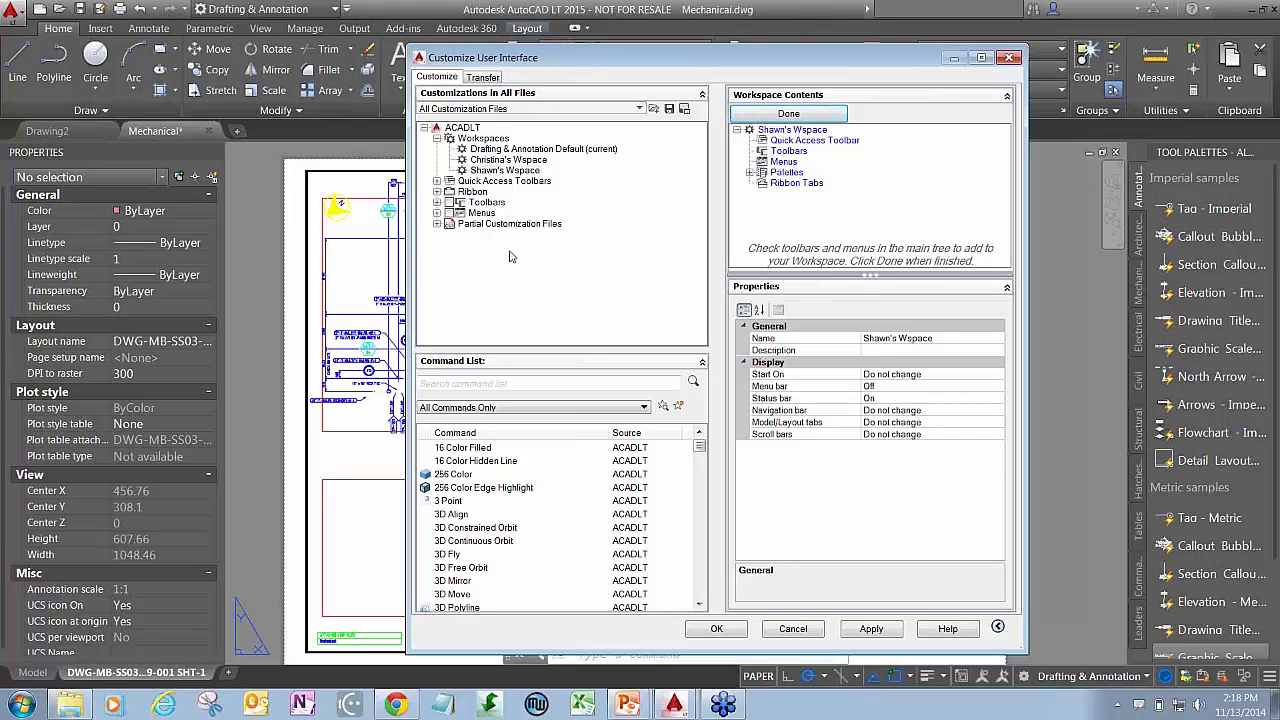
pyautogui.moveTo(605, 180); pyautogui.dragTo(511, 223)
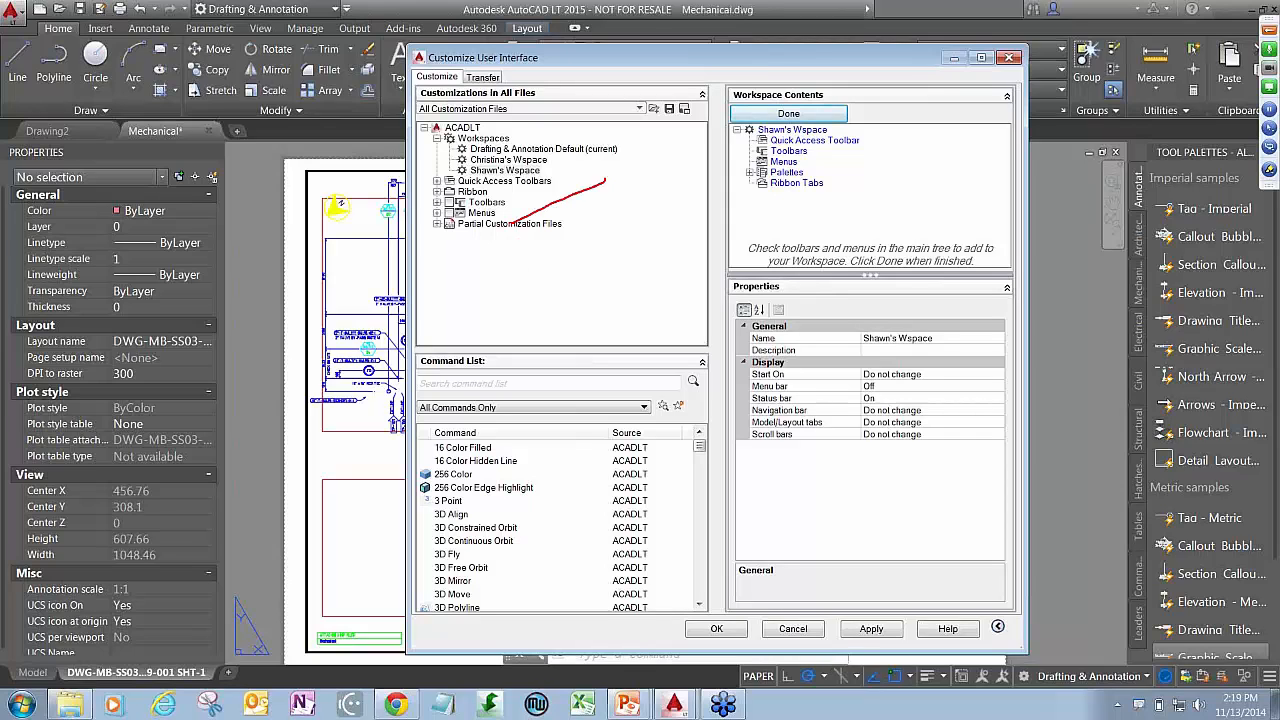
pyautogui.press('Escape')
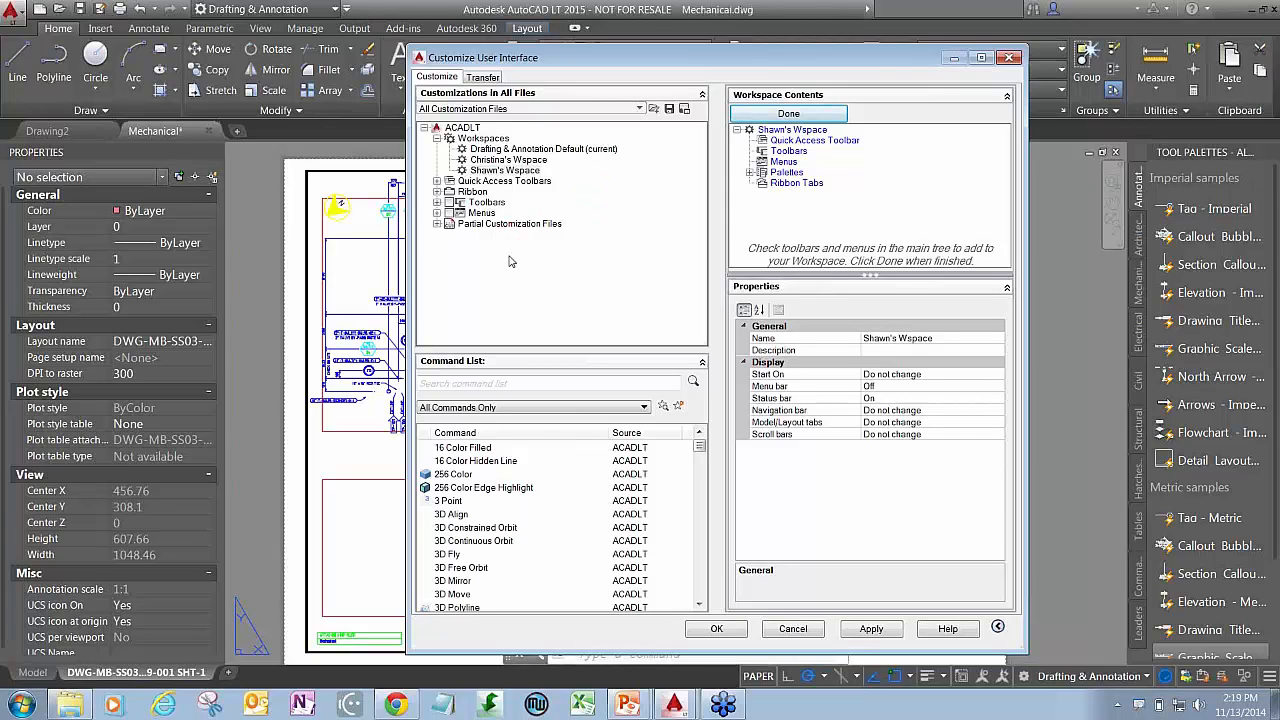
# Step: Expand the Quick Access Toolbars, Ribbon Tabs, Toolbars and Menus branches of the customization tree
pyautogui.click(437, 191)
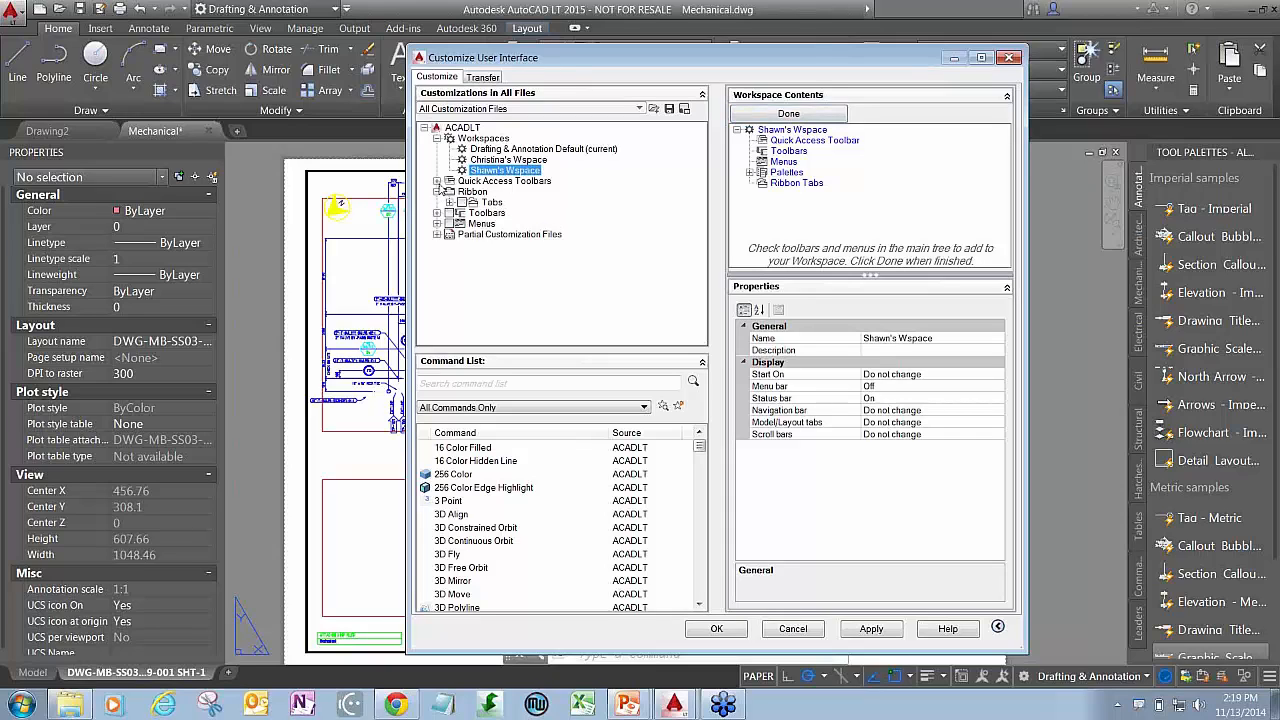
pyautogui.click(437, 180)
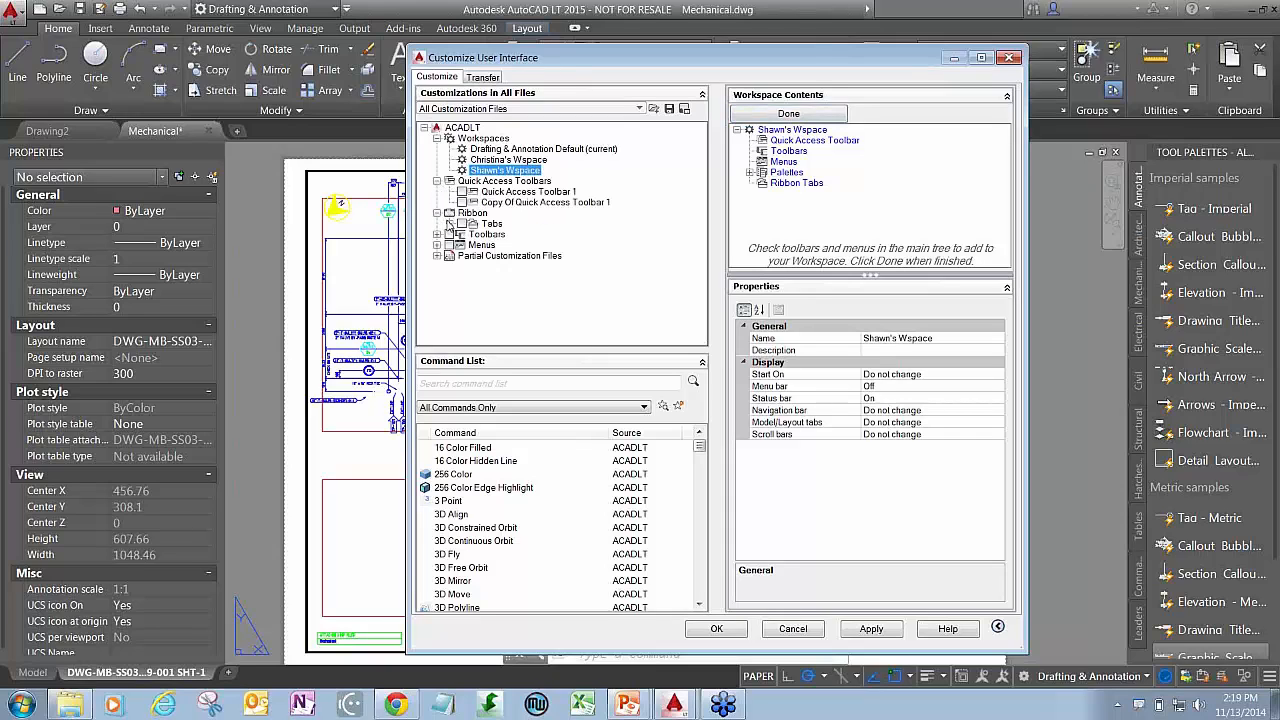
pyautogui.click(449, 223)
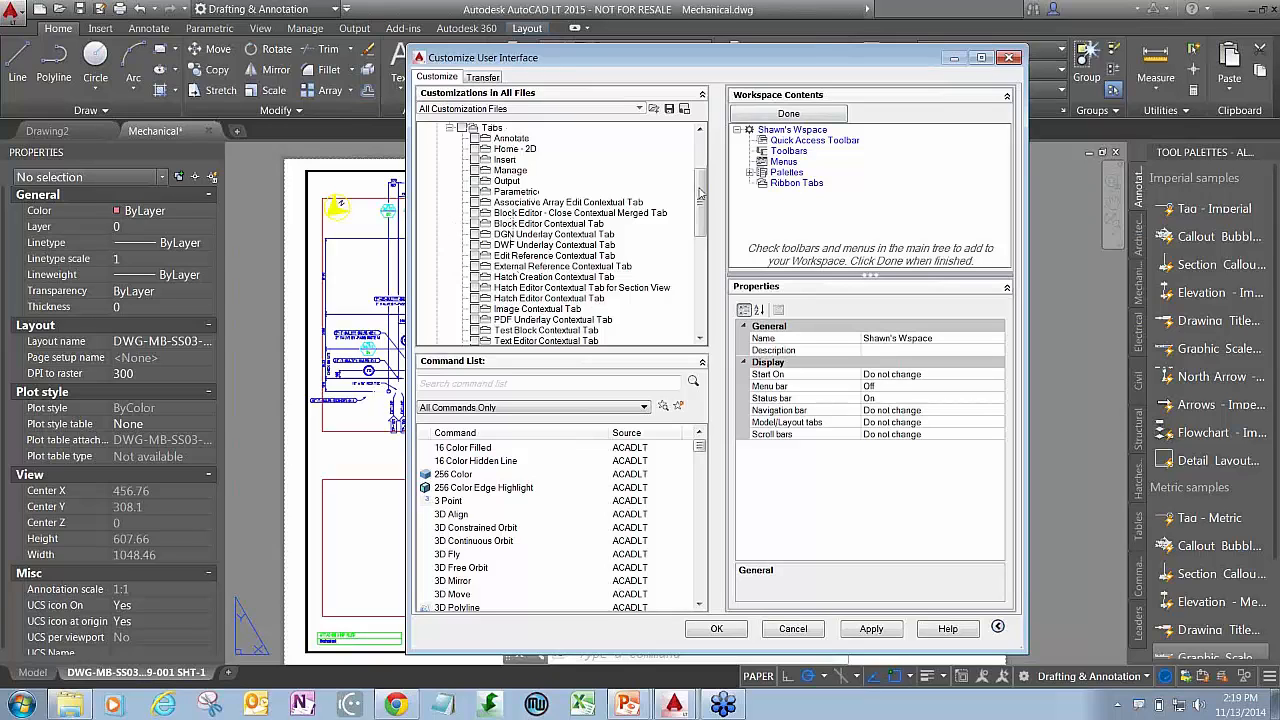
pyautogui.moveTo(703, 193); pyautogui.dragTo(702, 310)
pyautogui.click(437, 309)
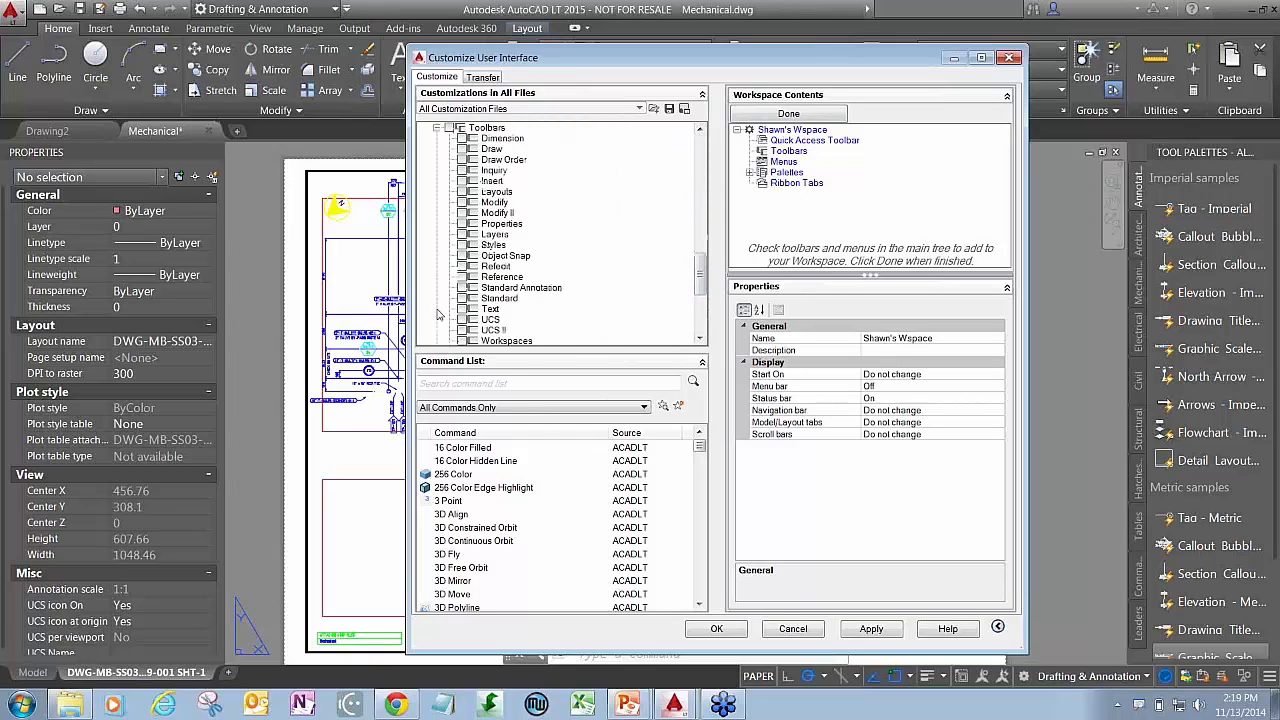
pyautogui.scroll(-6, 472, 322)
pyautogui.click(437, 330)
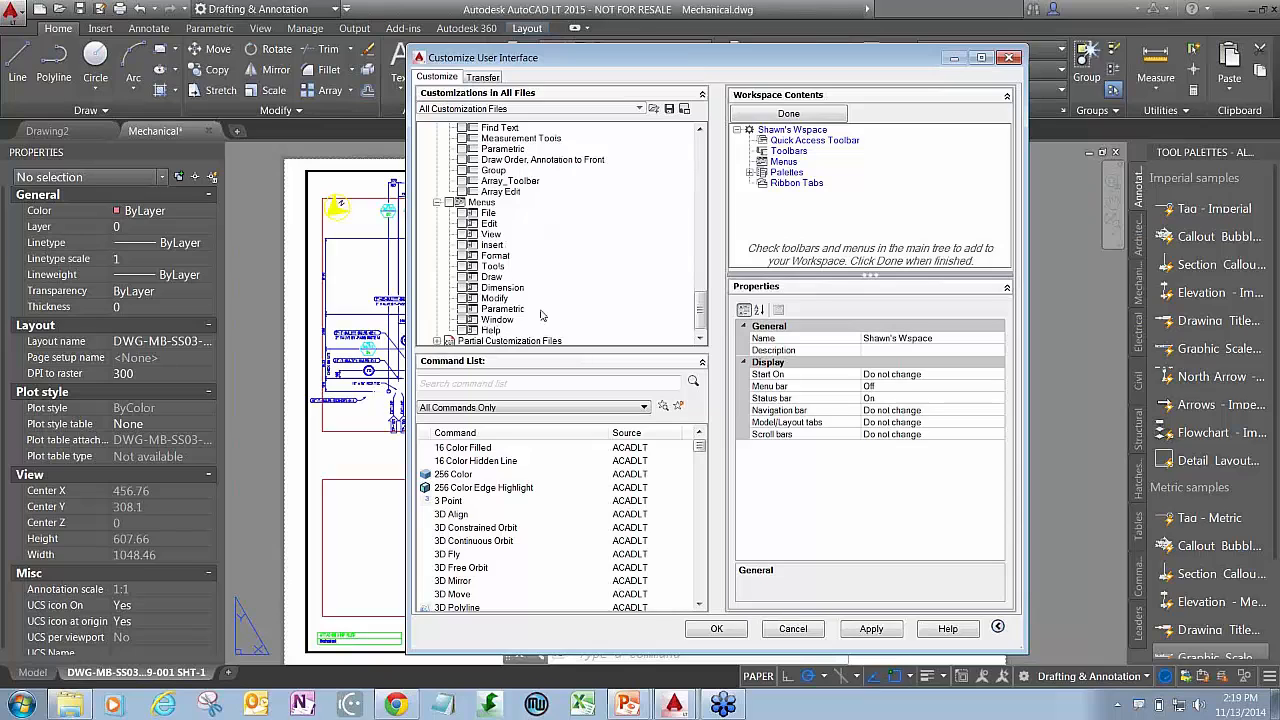
pyautogui.moveTo(700, 313); pyautogui.dragTo(700, 152)
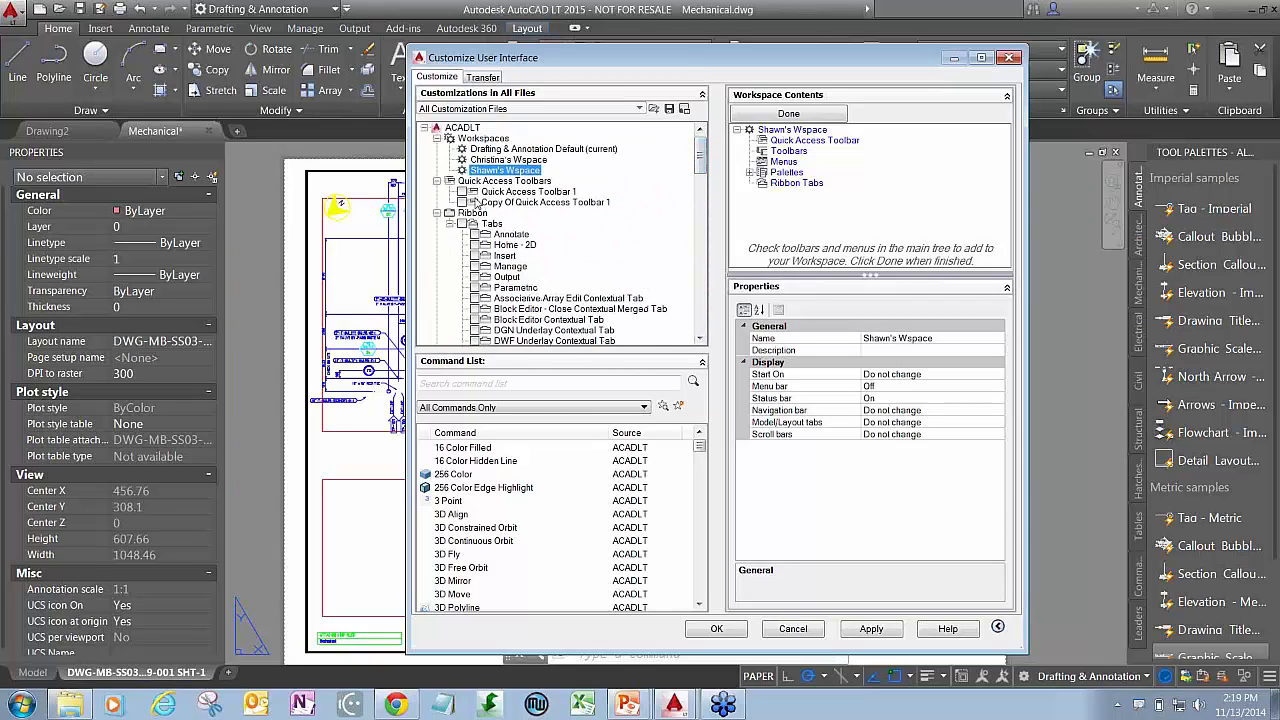
# Step: Add Quick Access Toolbar 1 and the Annotate, Manage, Associative Array Edit Contextual and DGN Underlay Contextual ribbon tabs to the workspace
pyautogui.click(462, 192)
pyautogui.click(474, 234)
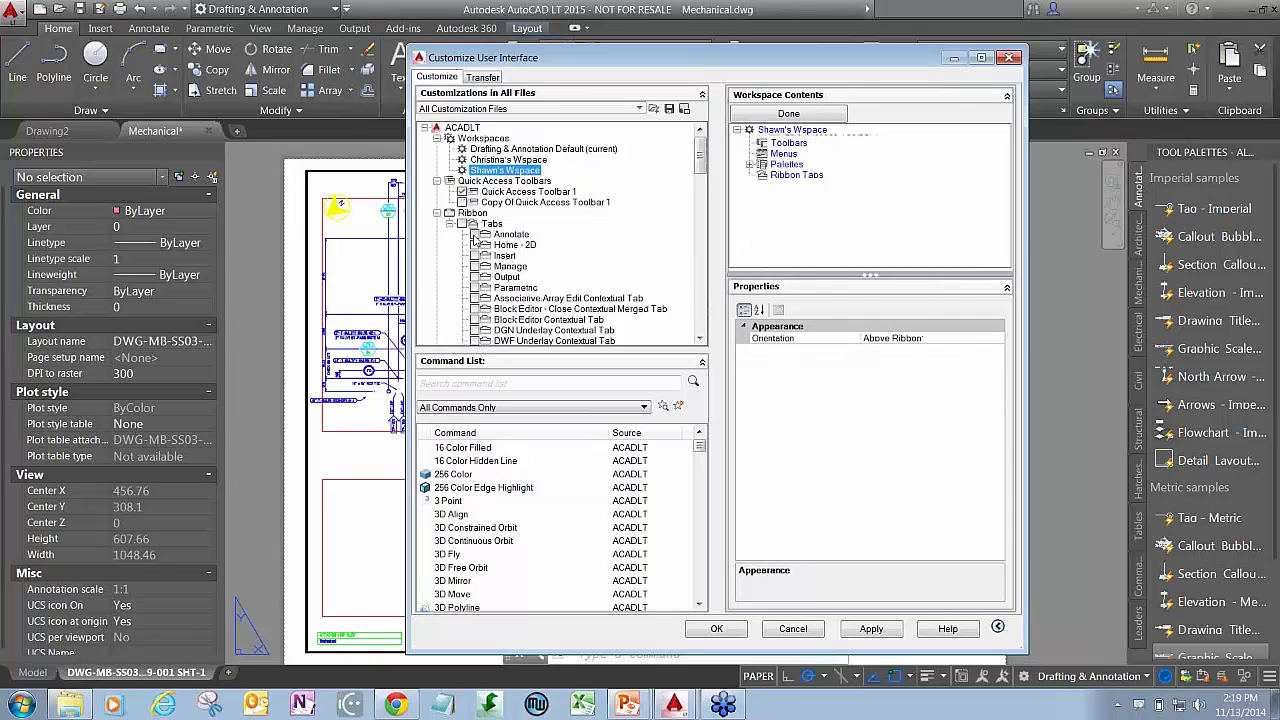
pyautogui.click(474, 266)
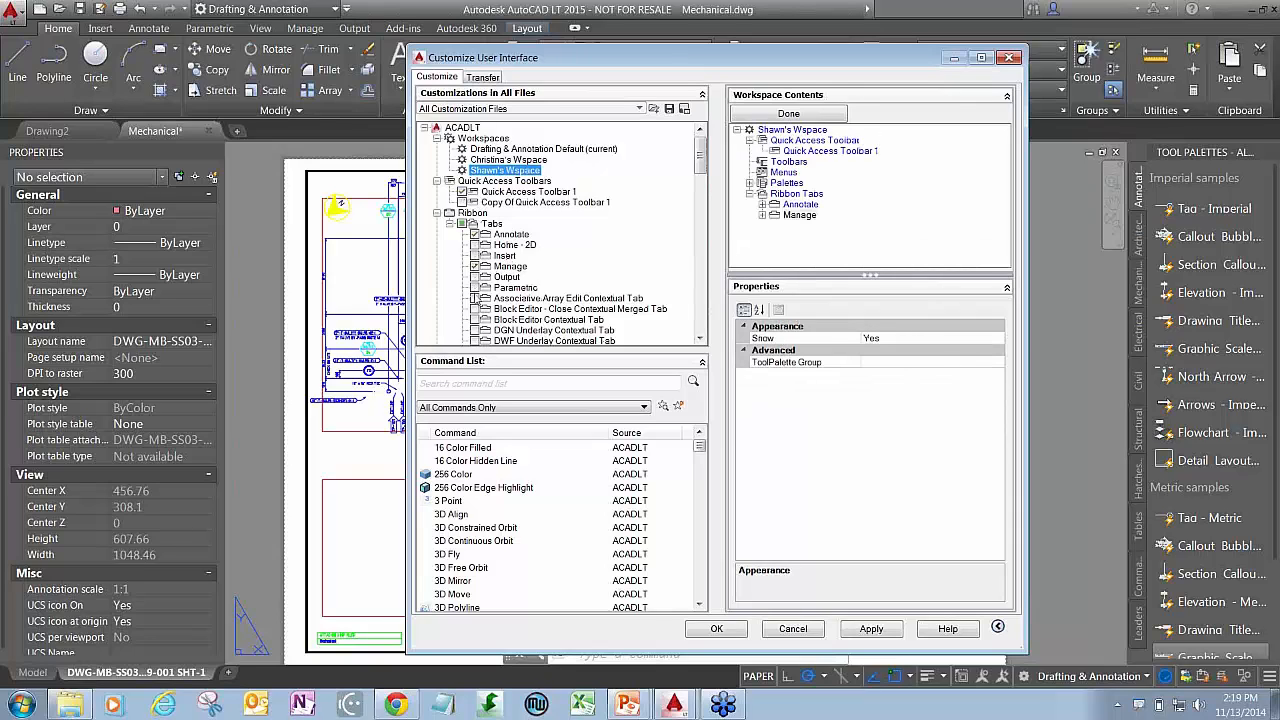
pyautogui.click(474, 298)
pyautogui.click(474, 330)
# Step: Add the Modify, Properties, Styles, Refedit, Standard and Zoom toolbars to the workspace
pyautogui.scroll(-4, 520, 315)
pyautogui.scroll(-10, 527, 319)
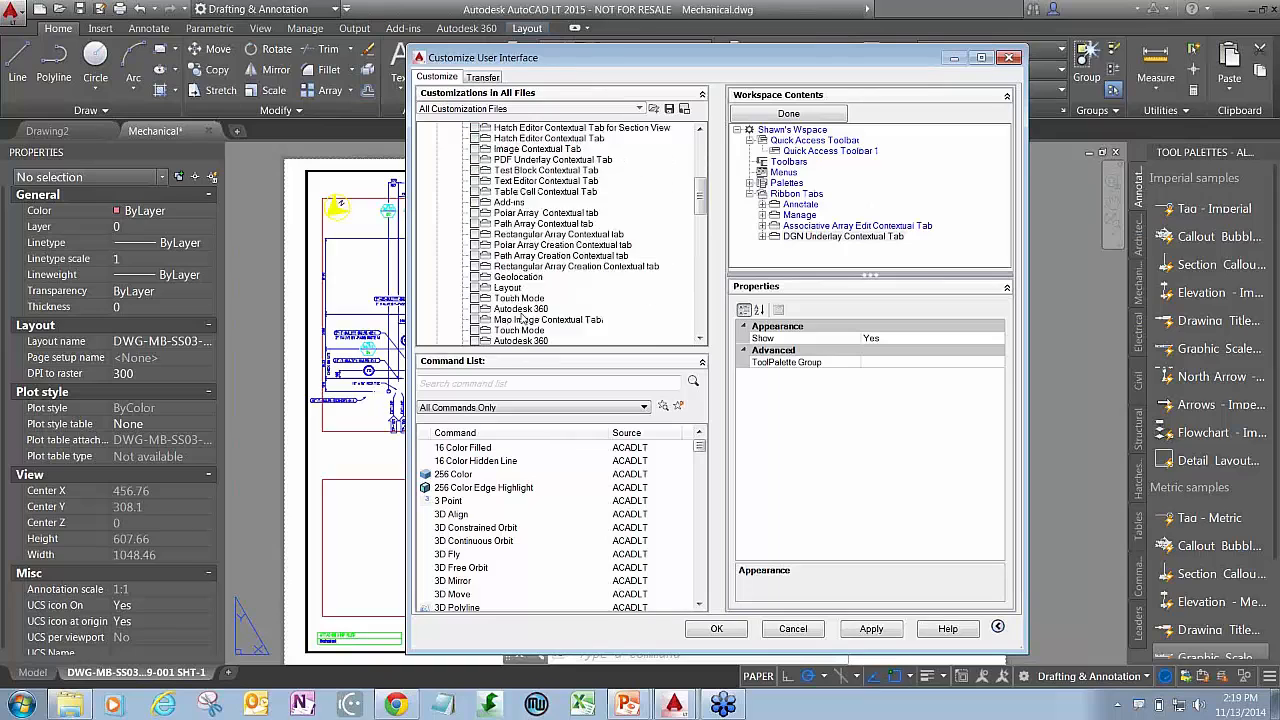
pyautogui.click(462, 191)
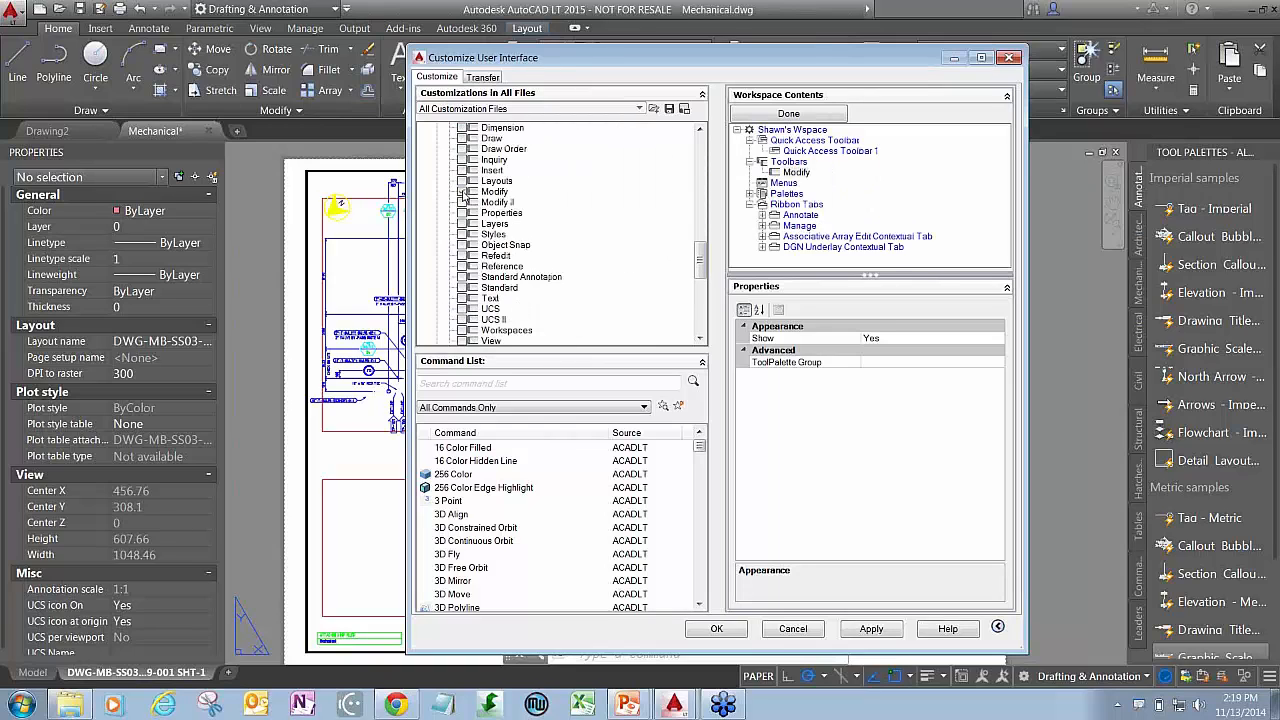
pyautogui.click(462, 213)
pyautogui.click(462, 234)
pyautogui.click(462, 256)
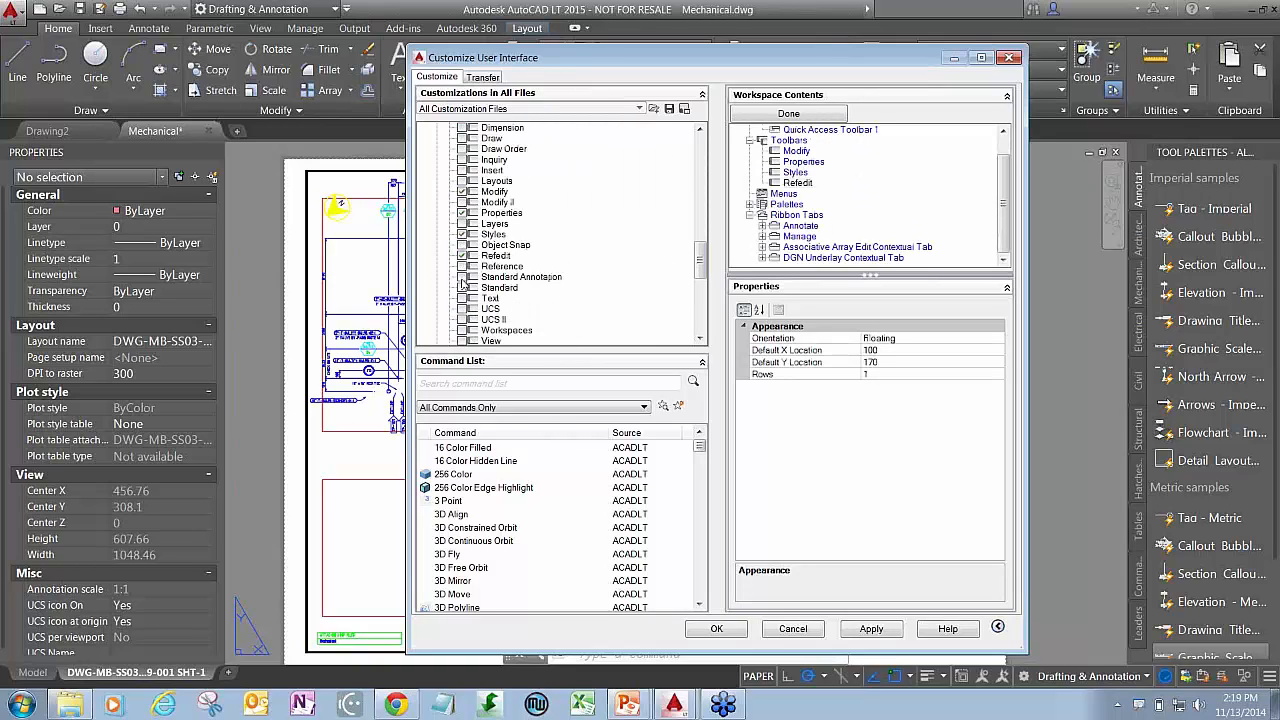
pyautogui.click(462, 287)
pyautogui.scroll(-4, 486, 288)
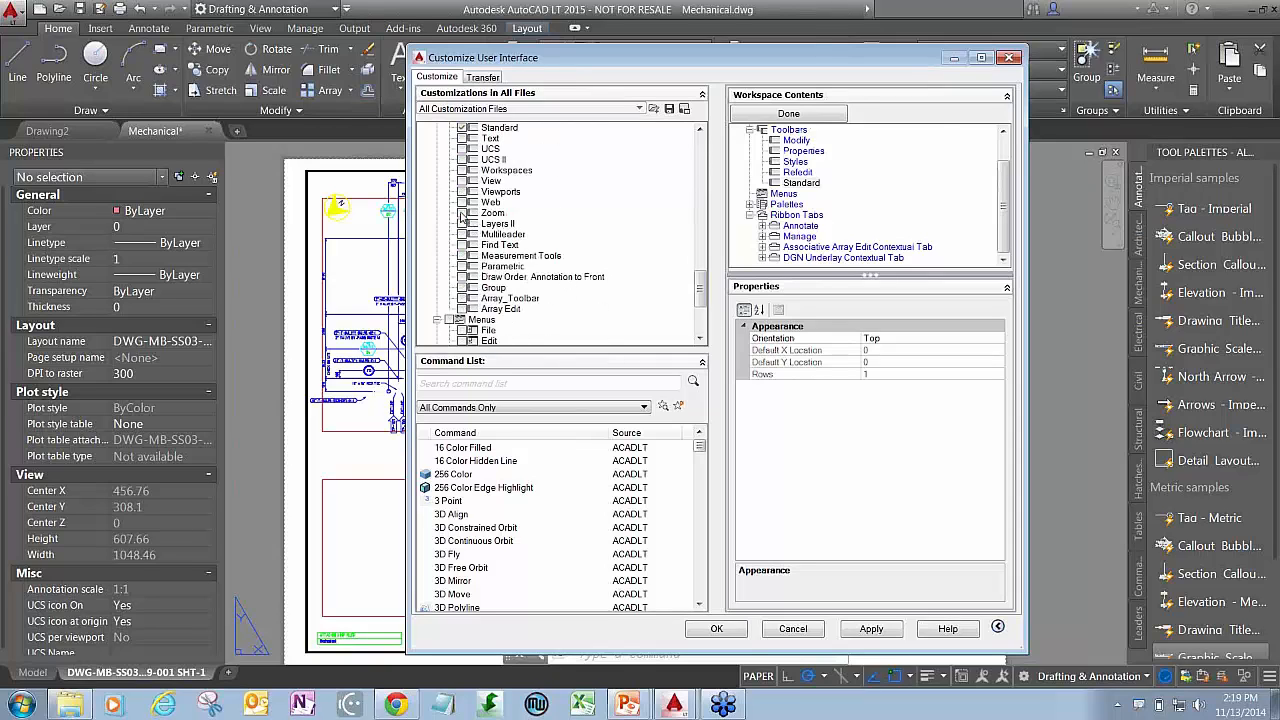
pyautogui.click(462, 213)
# Step: Expand the Partial Customization Files branch and its CHRONICLE entry to examine the elements available for the workspace
pyautogui.scroll(-3, 545, 262)
pyautogui.scroll(-1, 545, 262)
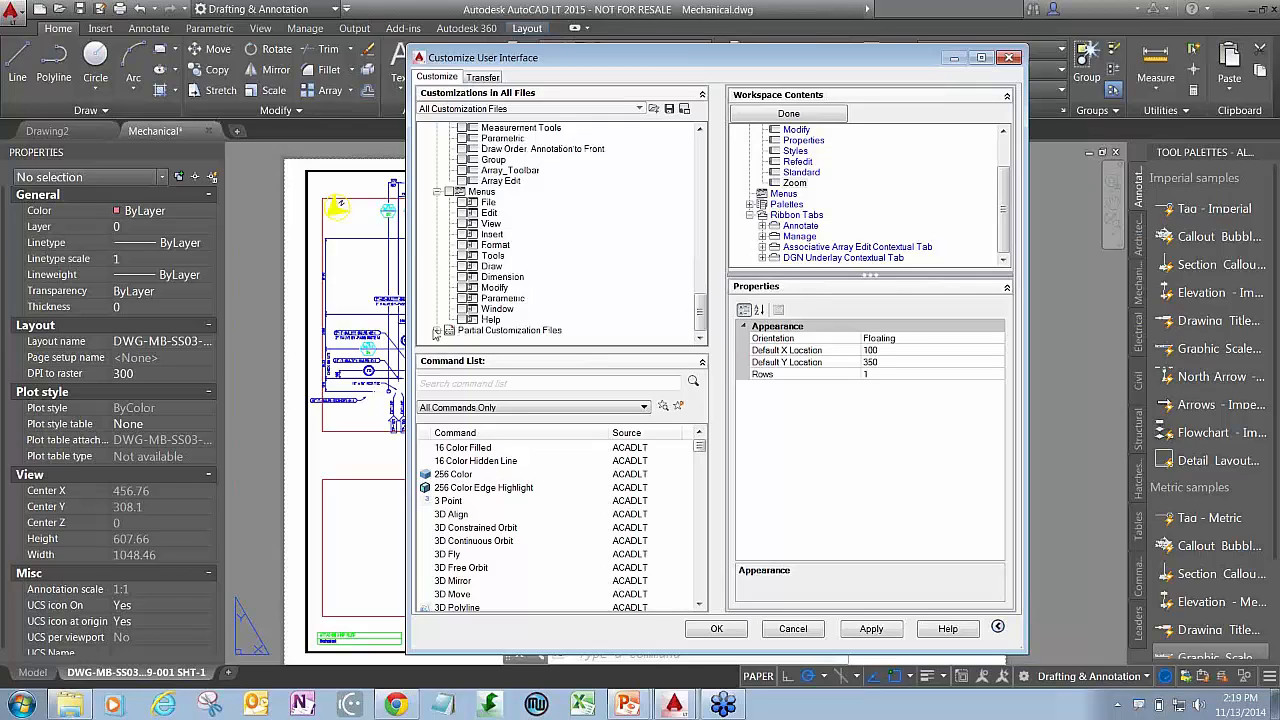
pyautogui.click(437, 330)
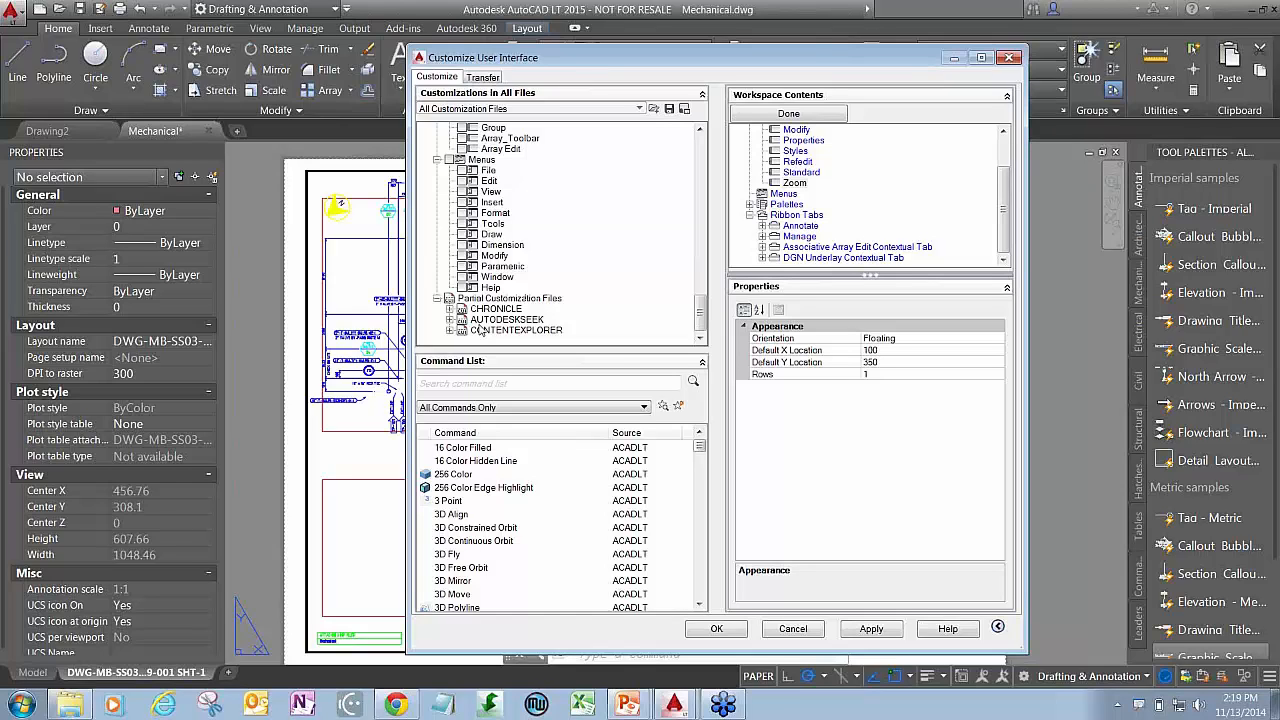
pyautogui.click(449, 309)
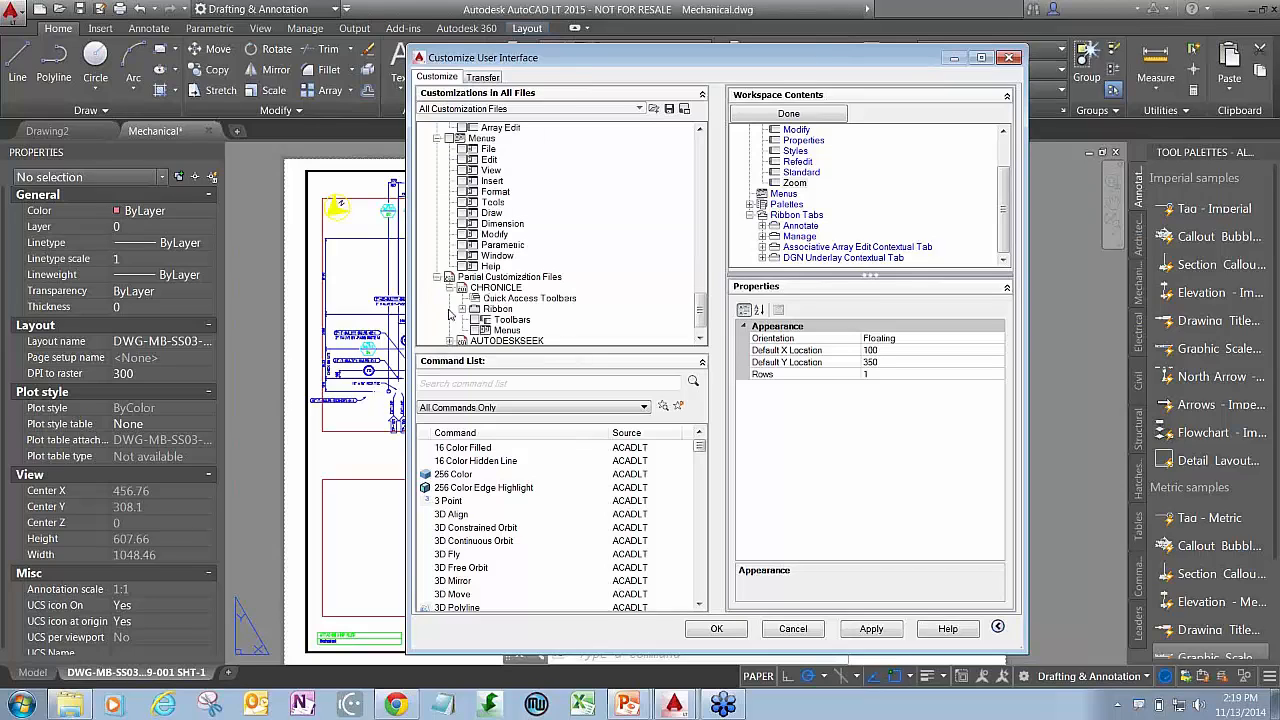
# Step: Expand the CHRONICLE file's Ribbon branch, review the new workspace's contents and finish customizing the workspace
pyautogui.click(463, 309)
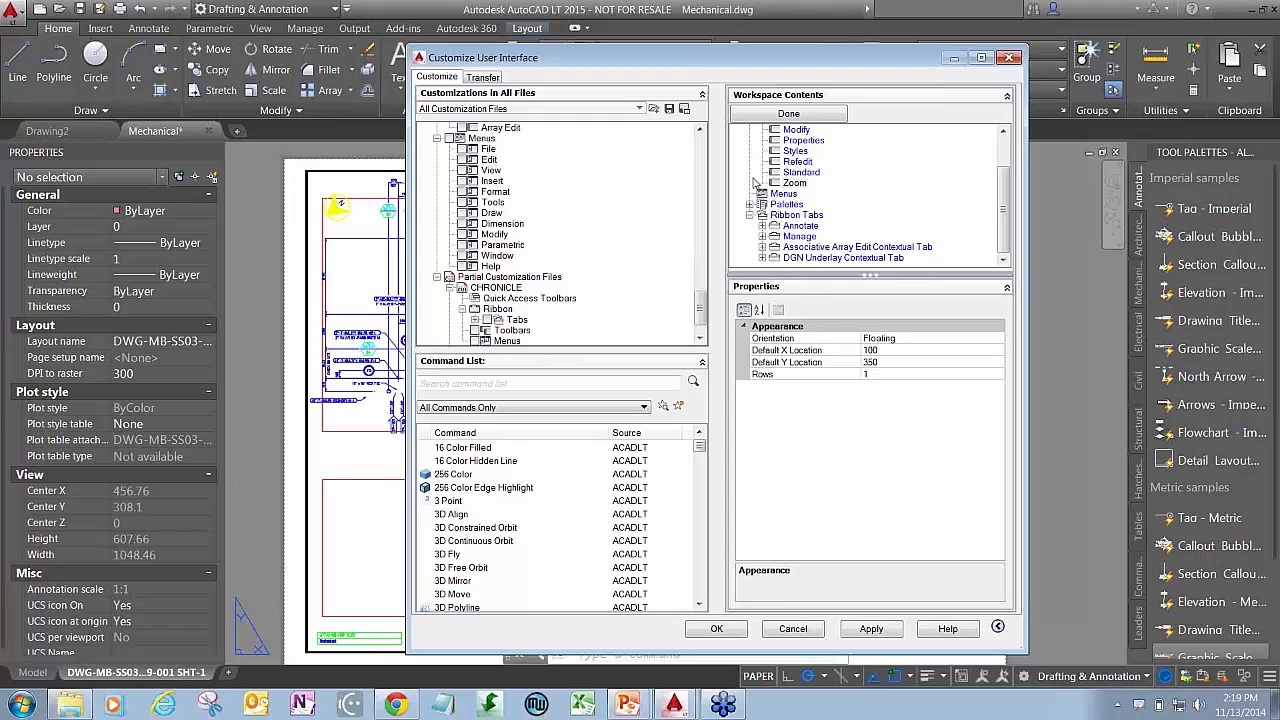
pyautogui.scroll(1, 1005, 193)
pyautogui.scroll(1, 1005, 193)
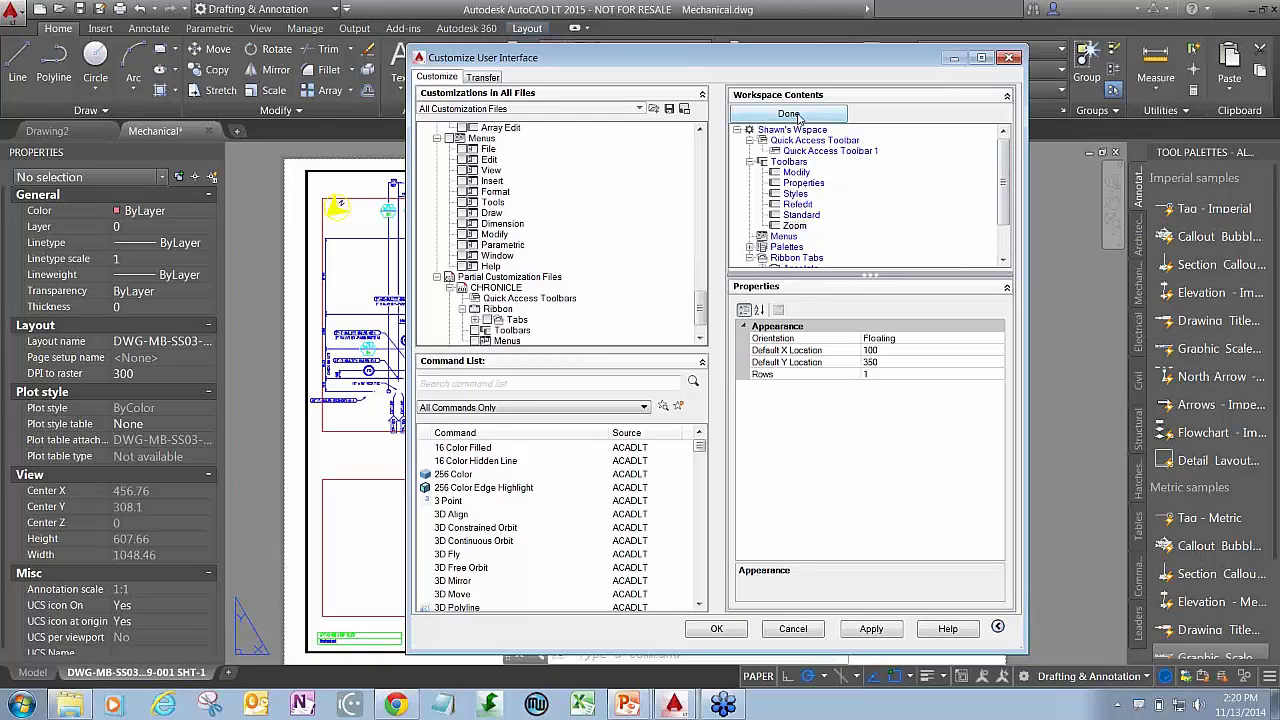
pyautogui.moveTo(756, 130); pyautogui.dragTo(760, 131)
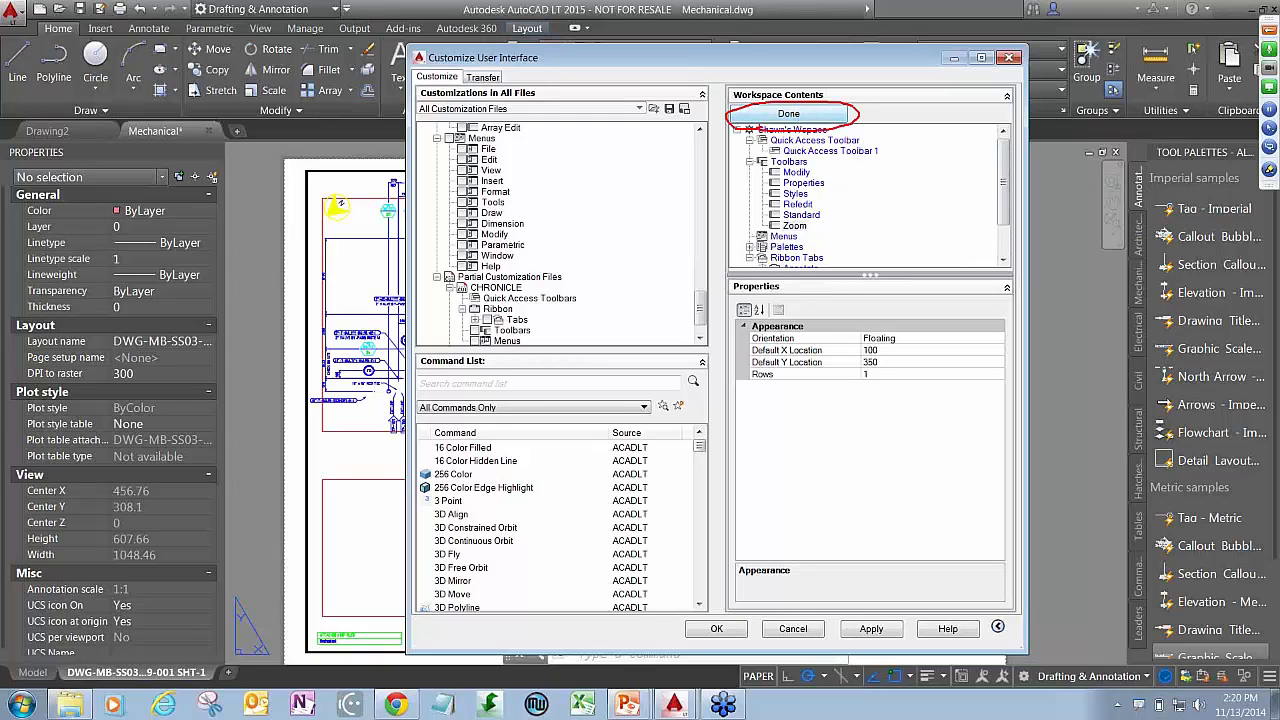
pyautogui.click(800, 114)
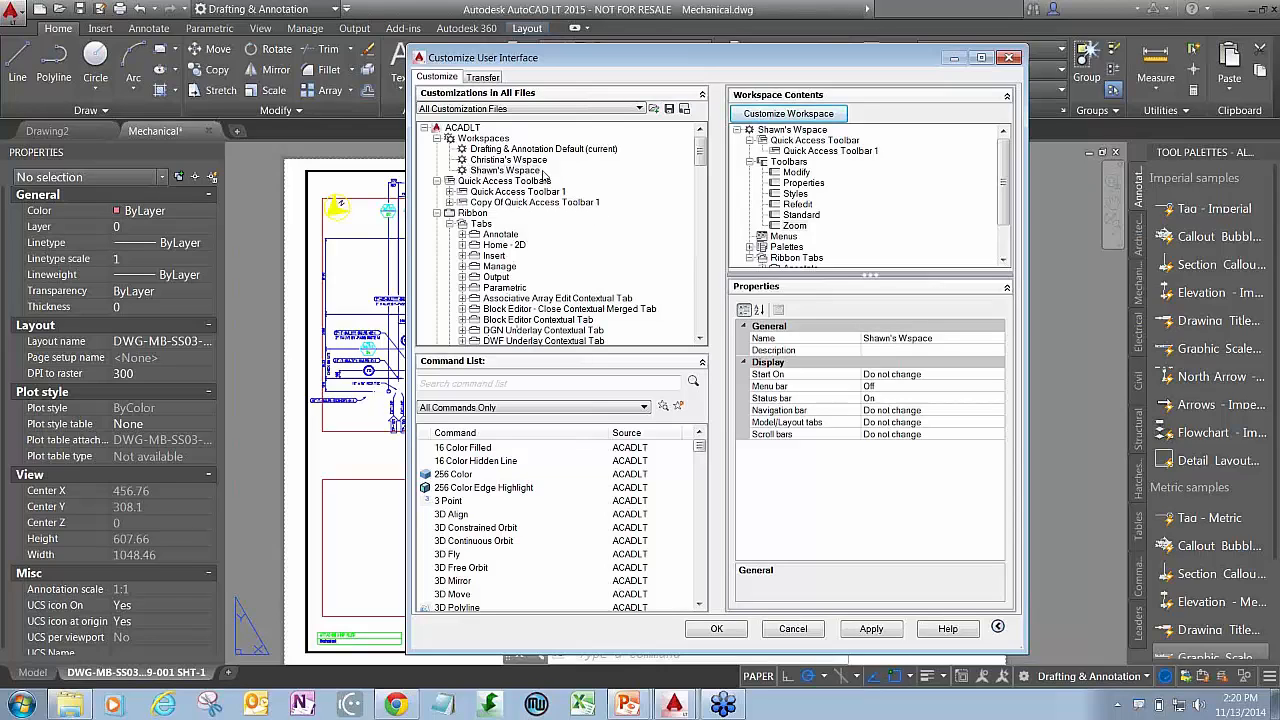
# Step: Set the newly built custom workspace as current and accept the Customize User Interface changes
pyautogui.rightClick(545, 176)
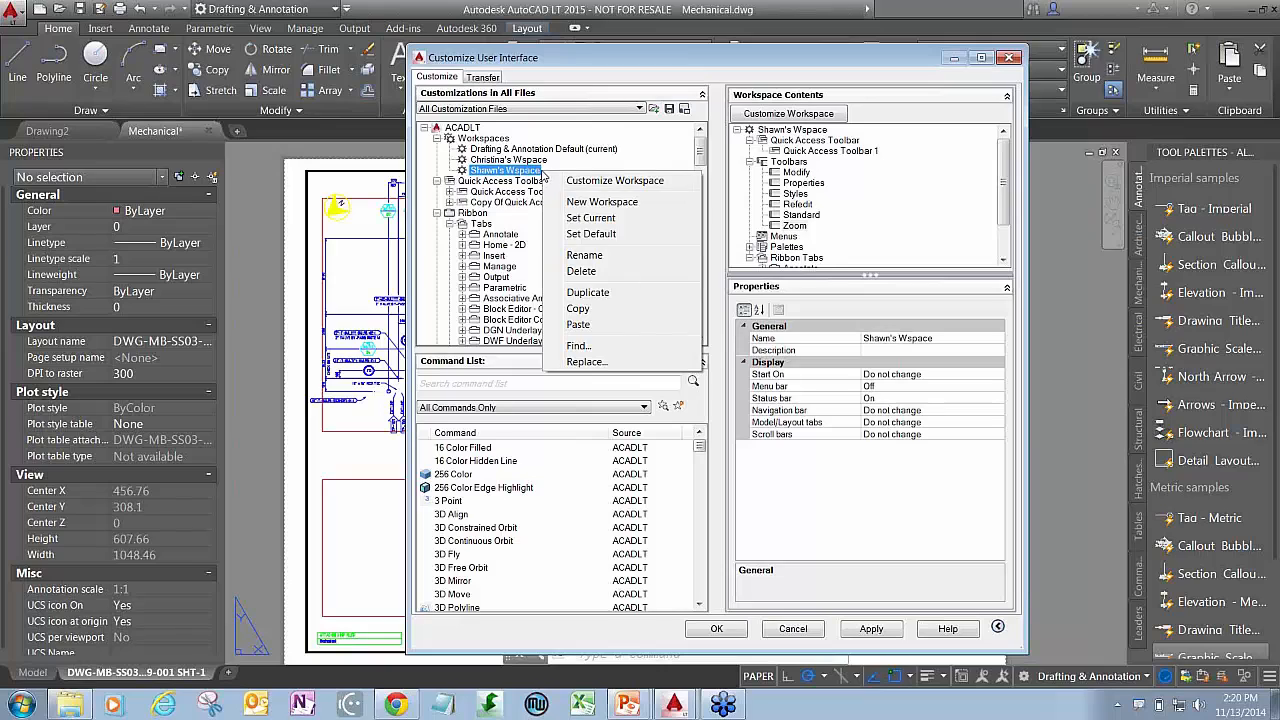
pyautogui.click(593, 218)
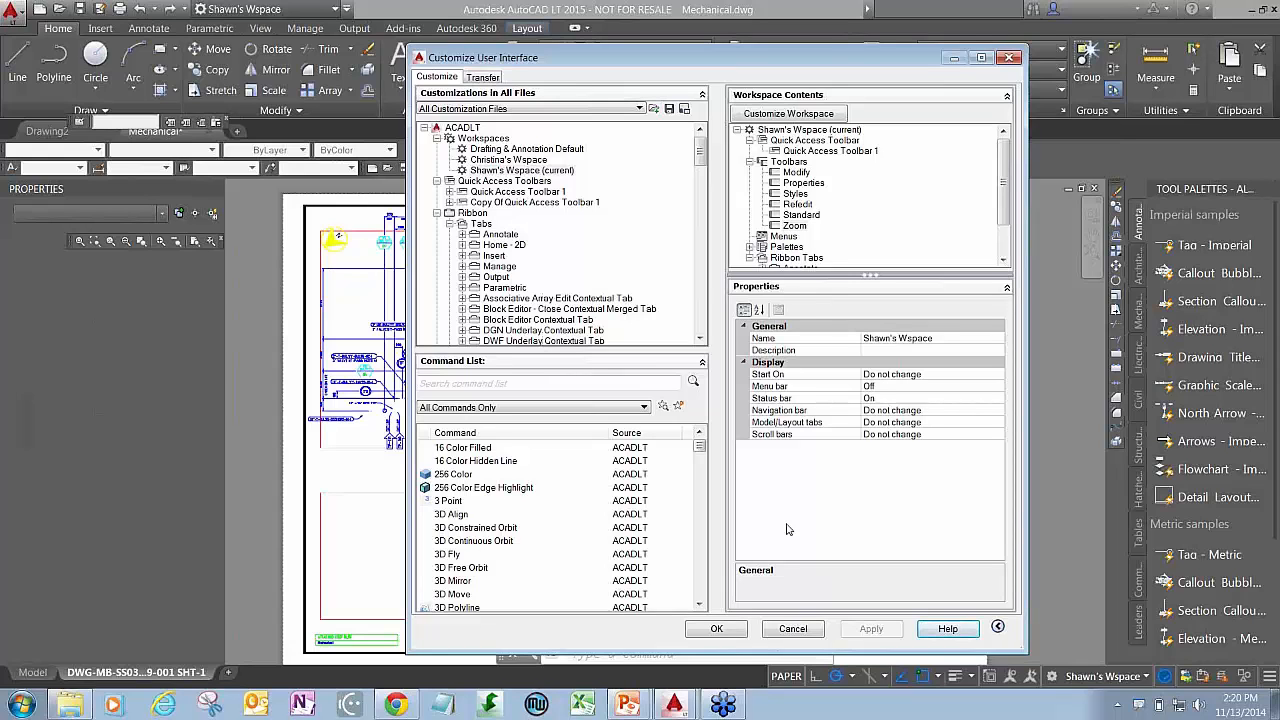
pyautogui.click(718, 630)
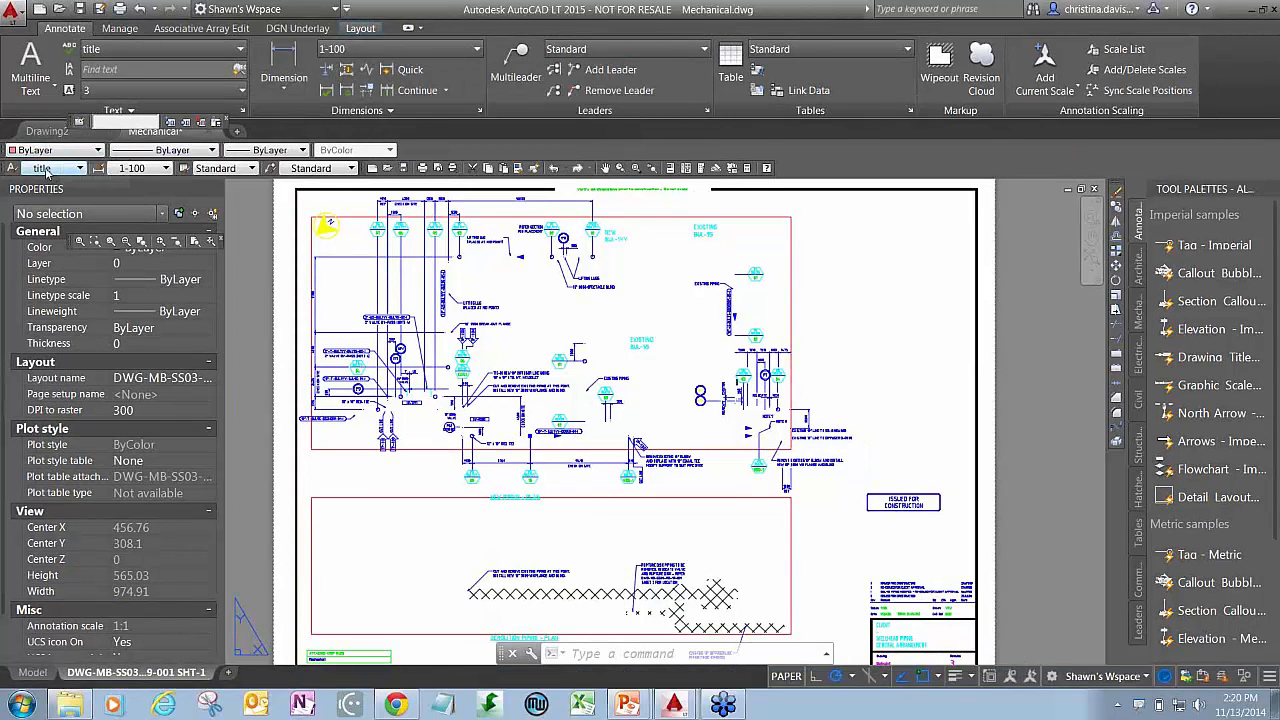
# Step: Switch to the other saved custom workspace and back to the newly built one to compare their layouts
pyautogui.click(238, 9)
pyautogui.click(236, 65)
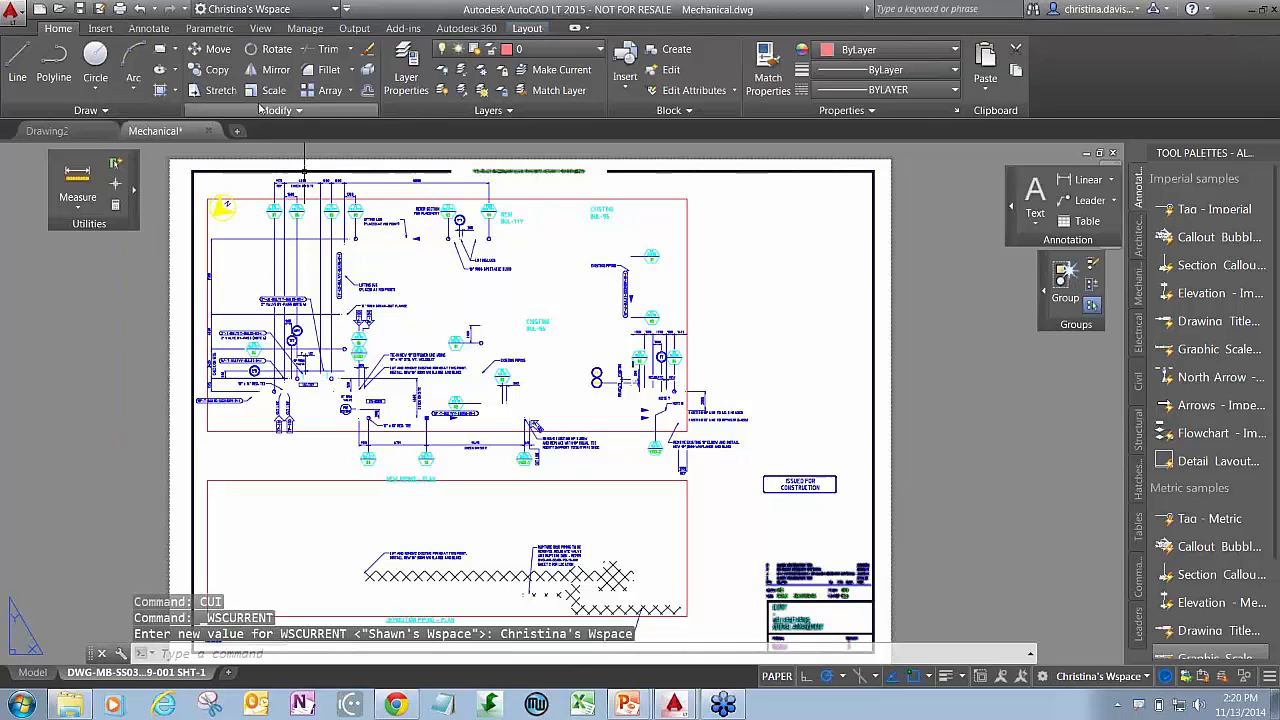
pyautogui.click(238, 9)
pyautogui.click(231, 33)
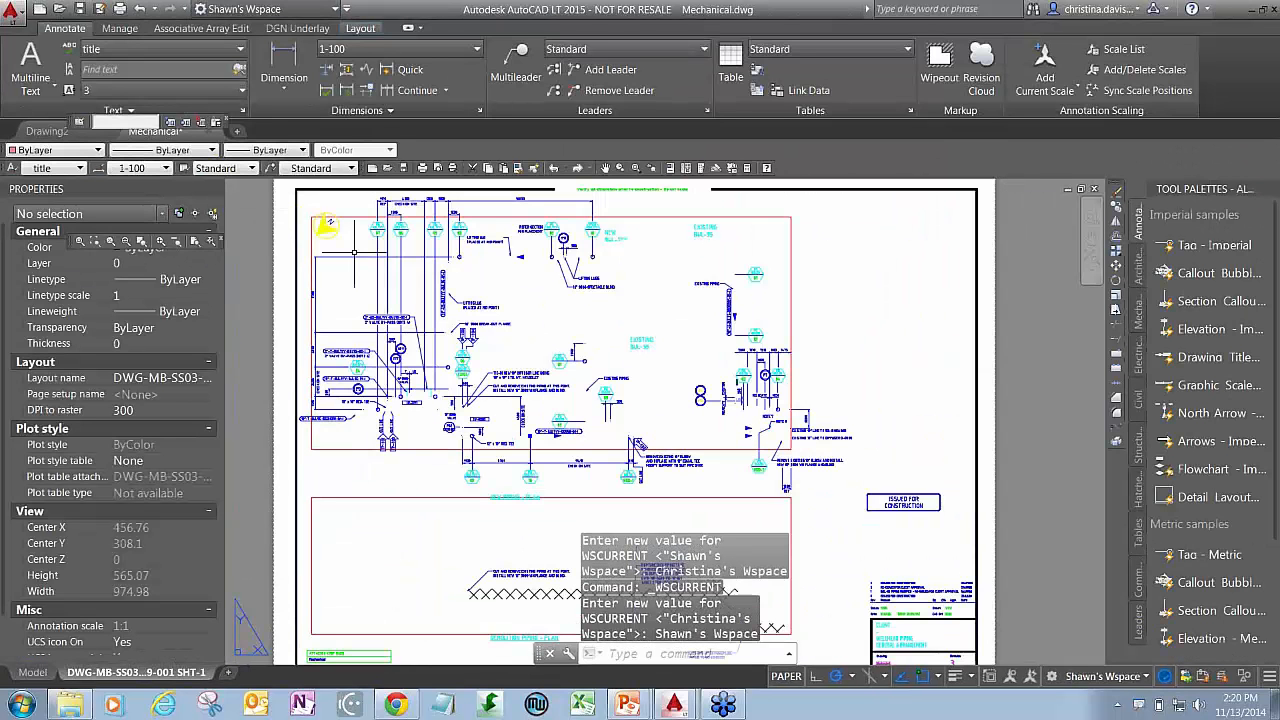
# Step: Reopen the Customize User Interface editor with the CUI command and display the contents of the current custom workspace
pyautogui.press('Escape')
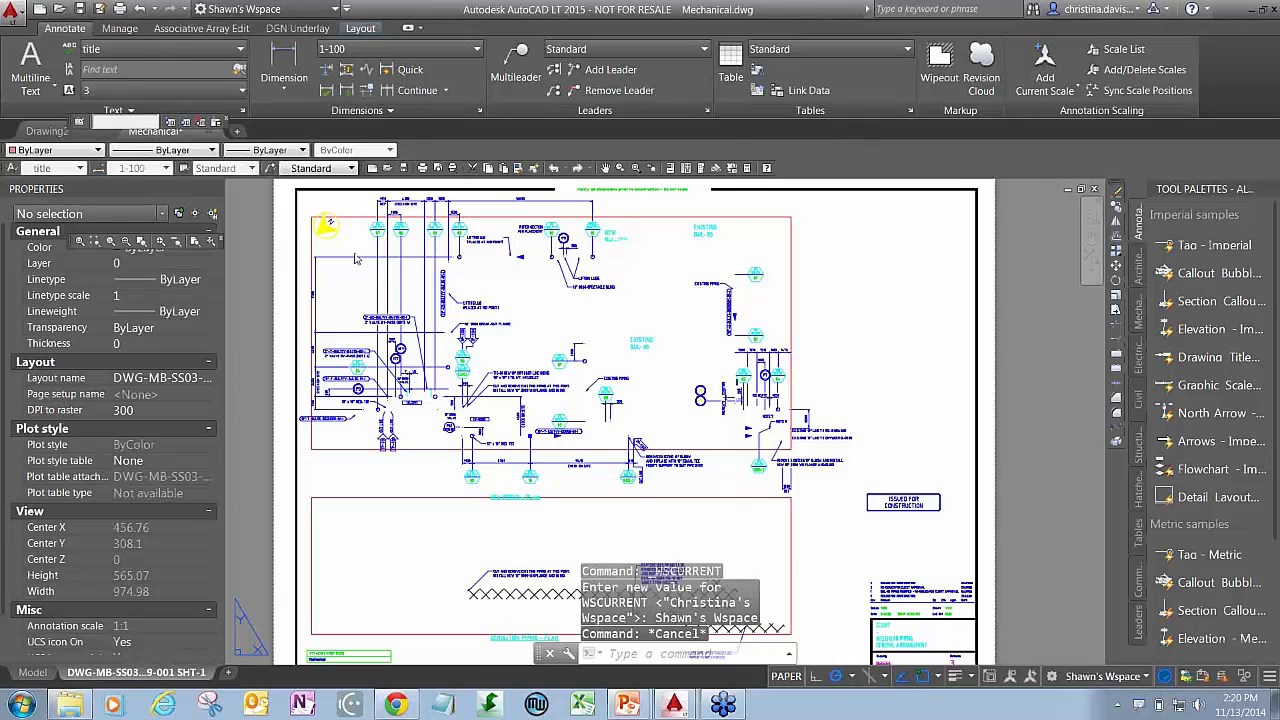
pyautogui.write('cui')
pyautogui.press('Return')
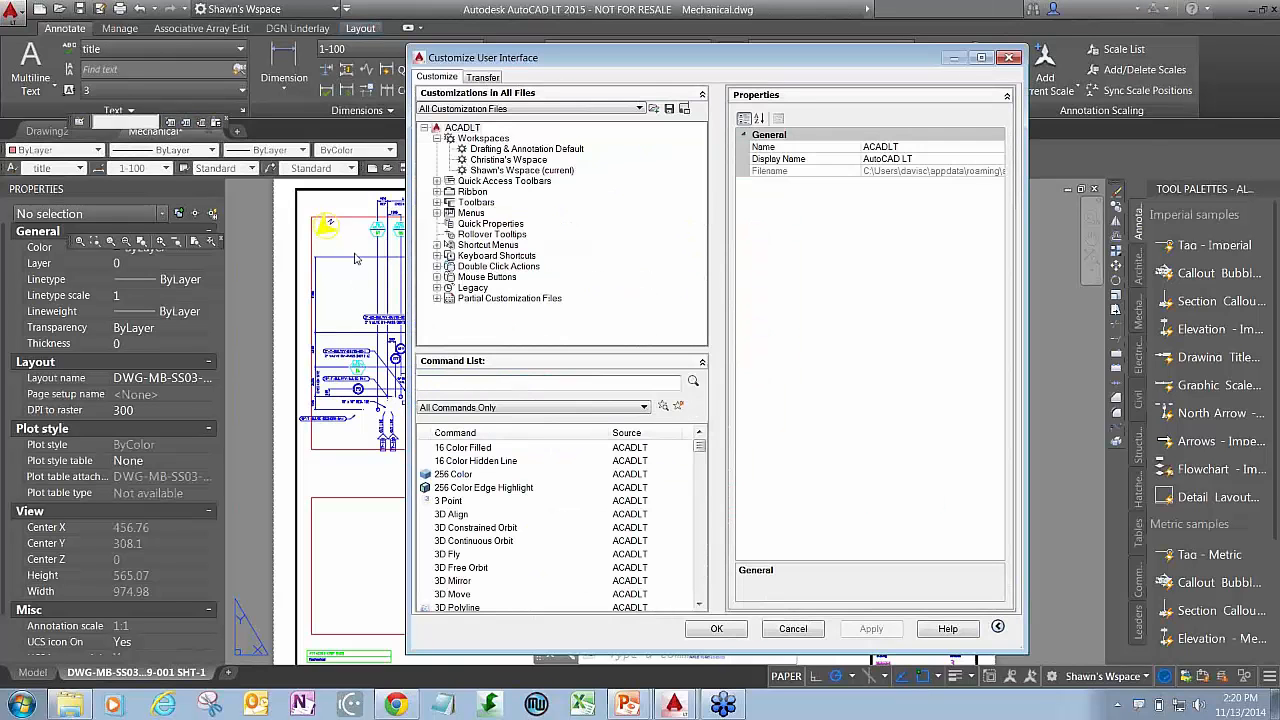
pyautogui.click(548, 172)
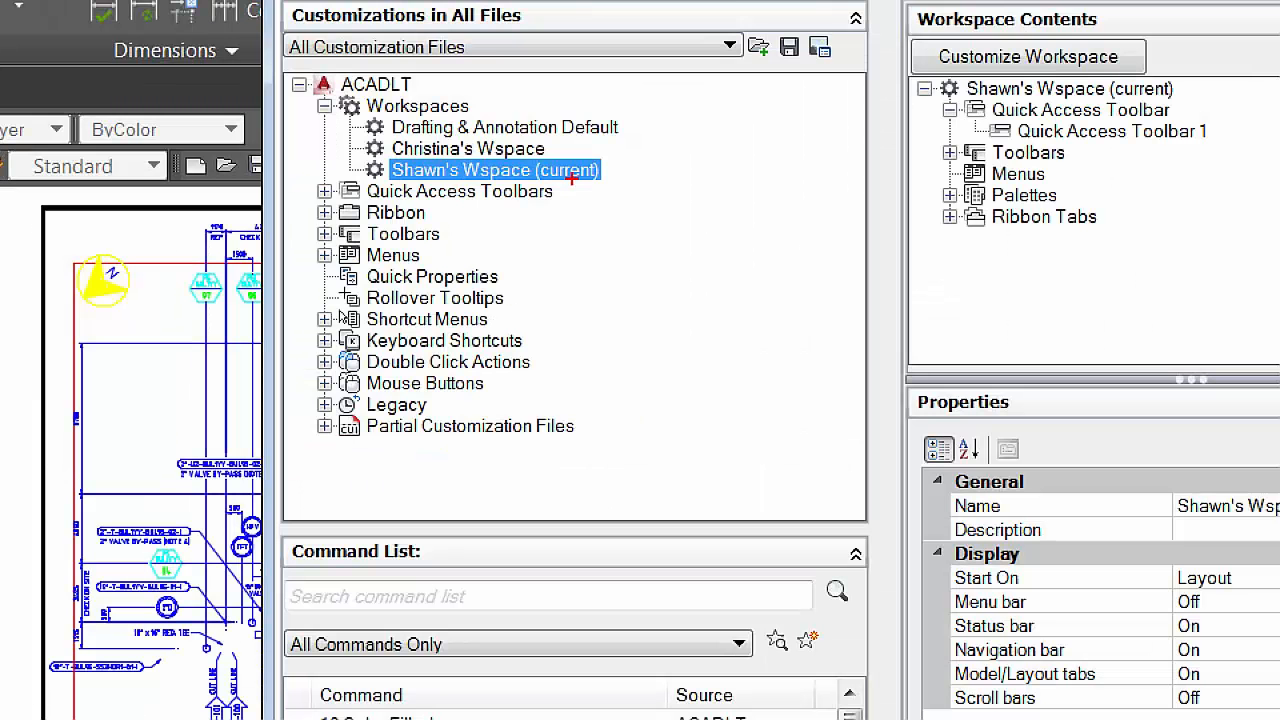
pyautogui.moveTo(893, 92)
pyautogui.mouseDown()
pyautogui.moveTo(1190, 70)
pyautogui.moveTo(928, 88)
pyautogui.mouseUp()
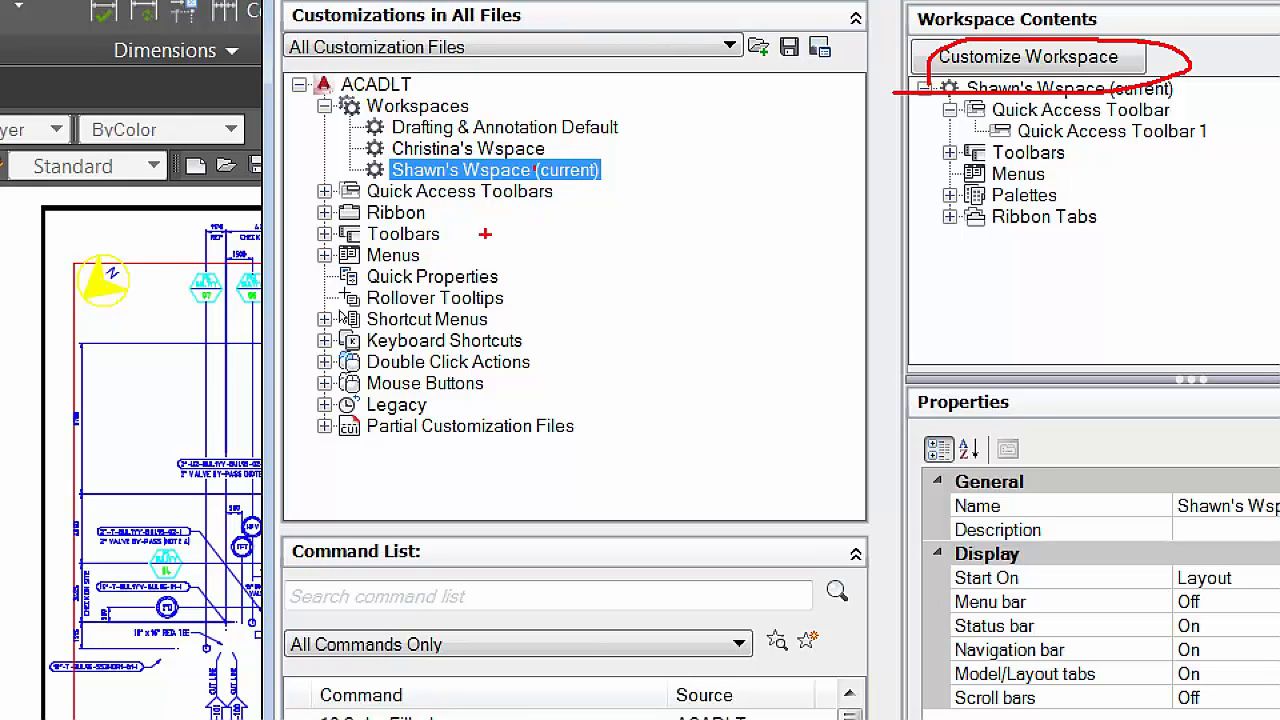
pyautogui.moveTo(486, 244)
pyautogui.mouseDown()
pyautogui.moveTo(430, 212)
pyautogui.moveTo(508, 272)
pyautogui.moveTo(486, 242)
pyautogui.mouseUp()
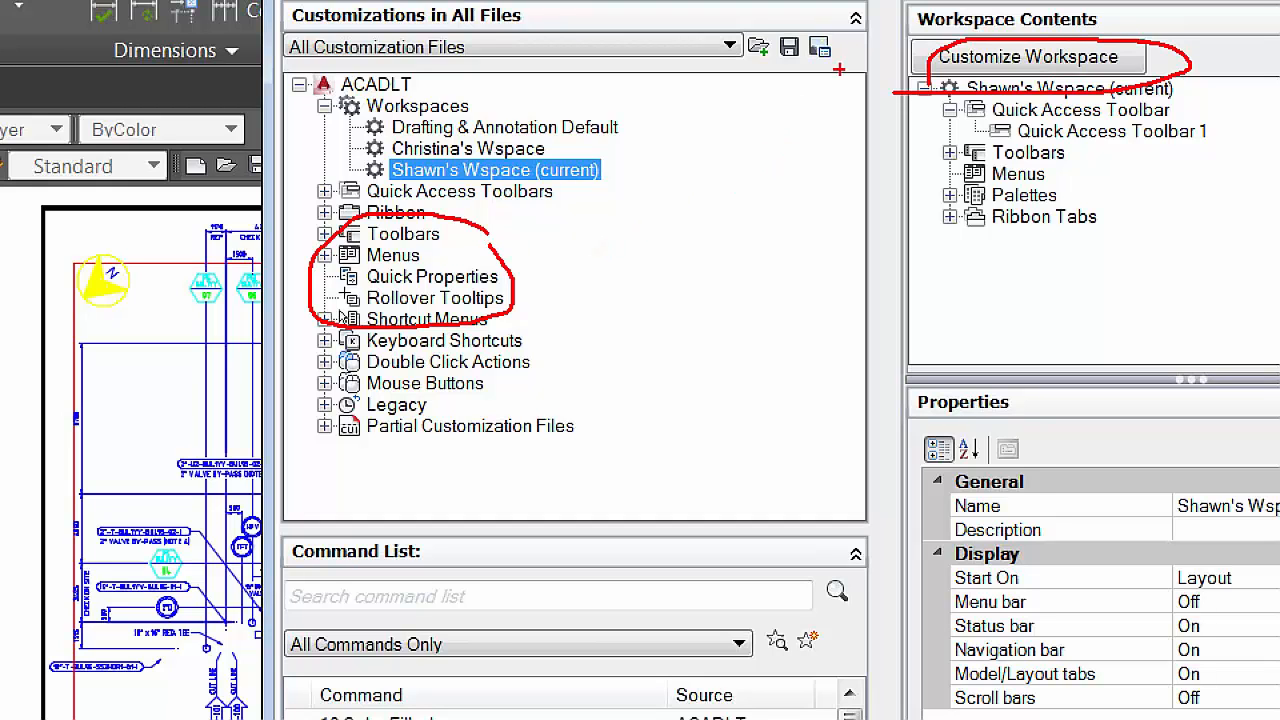
pyautogui.press('Escape')
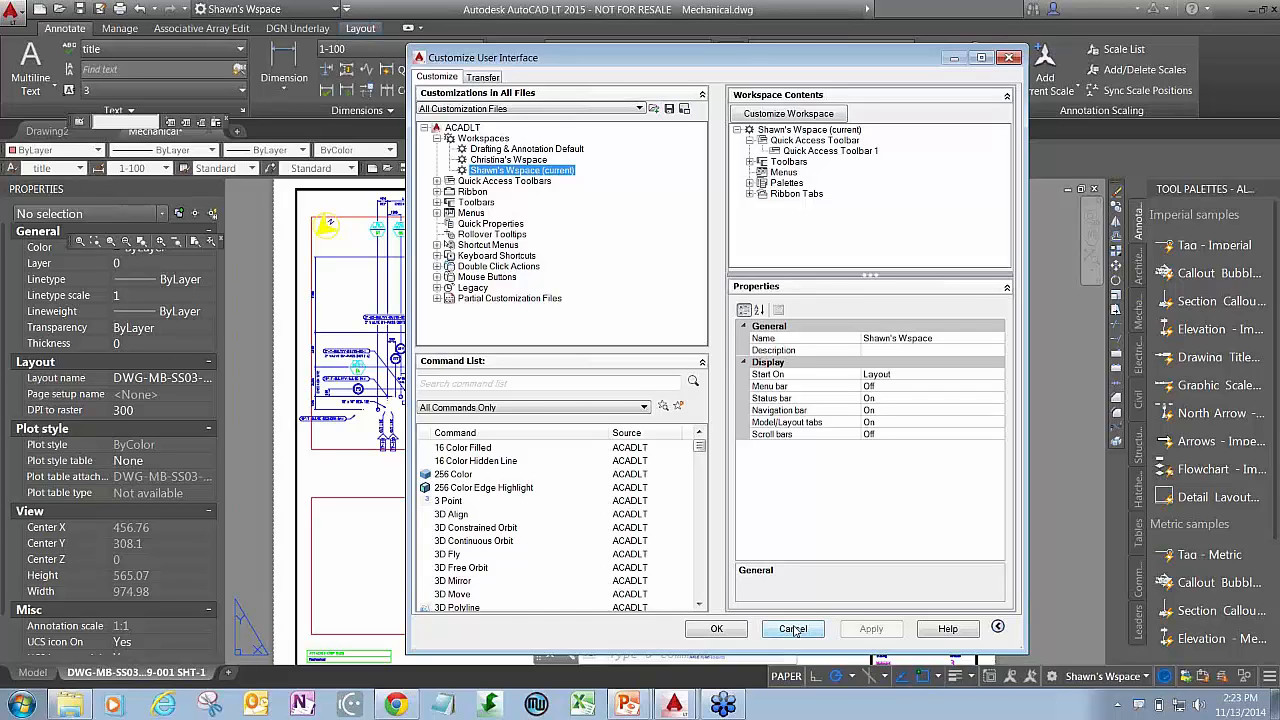
# Step: Load acad.cuix from the AutoCAD 2015 R20.0 enu Support folder as the second customization file for a transfer with acadlt.cuix
pyautogui.click(484, 78)
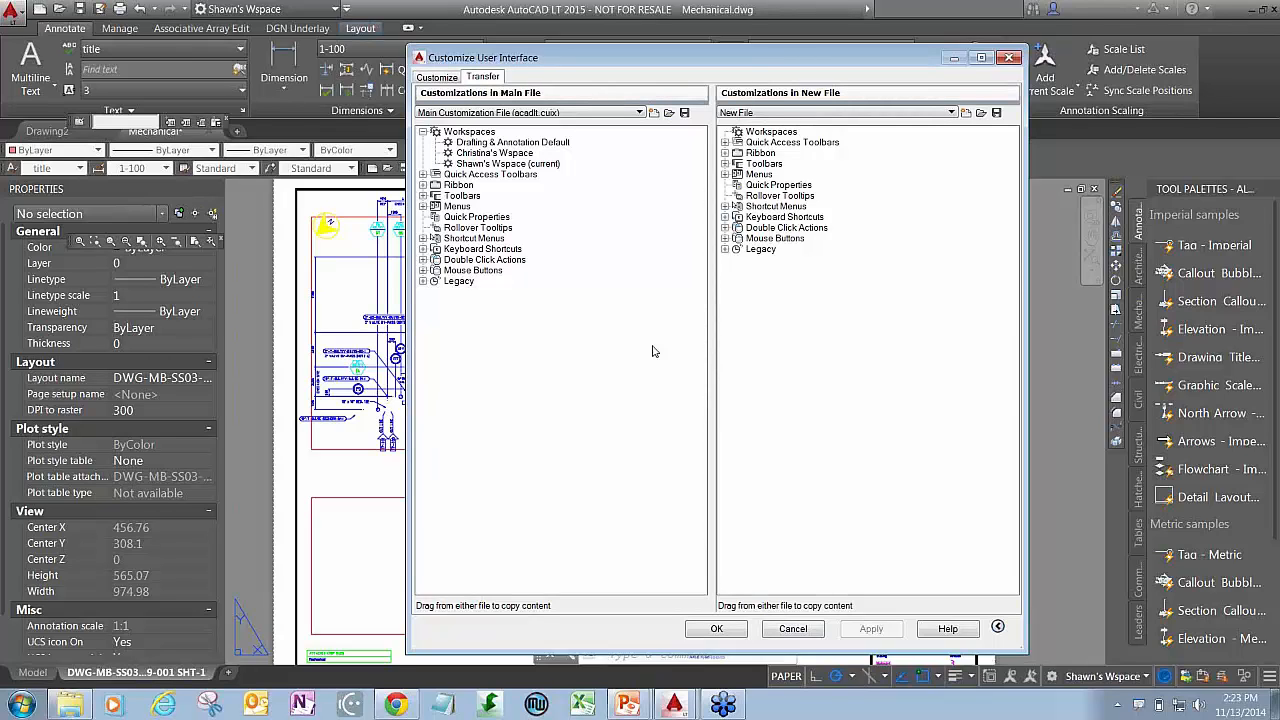
pyautogui.click(982, 114)
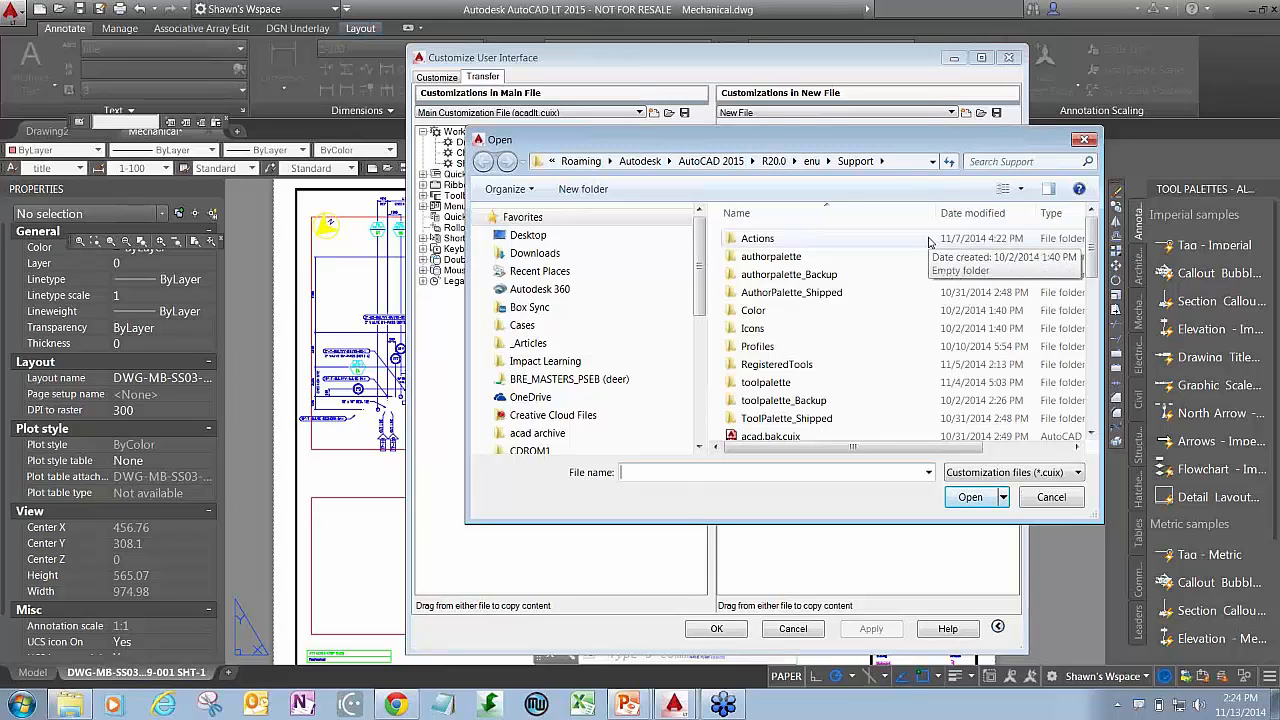
pyautogui.moveTo(820, 140); pyautogui.dragTo(955, 196)
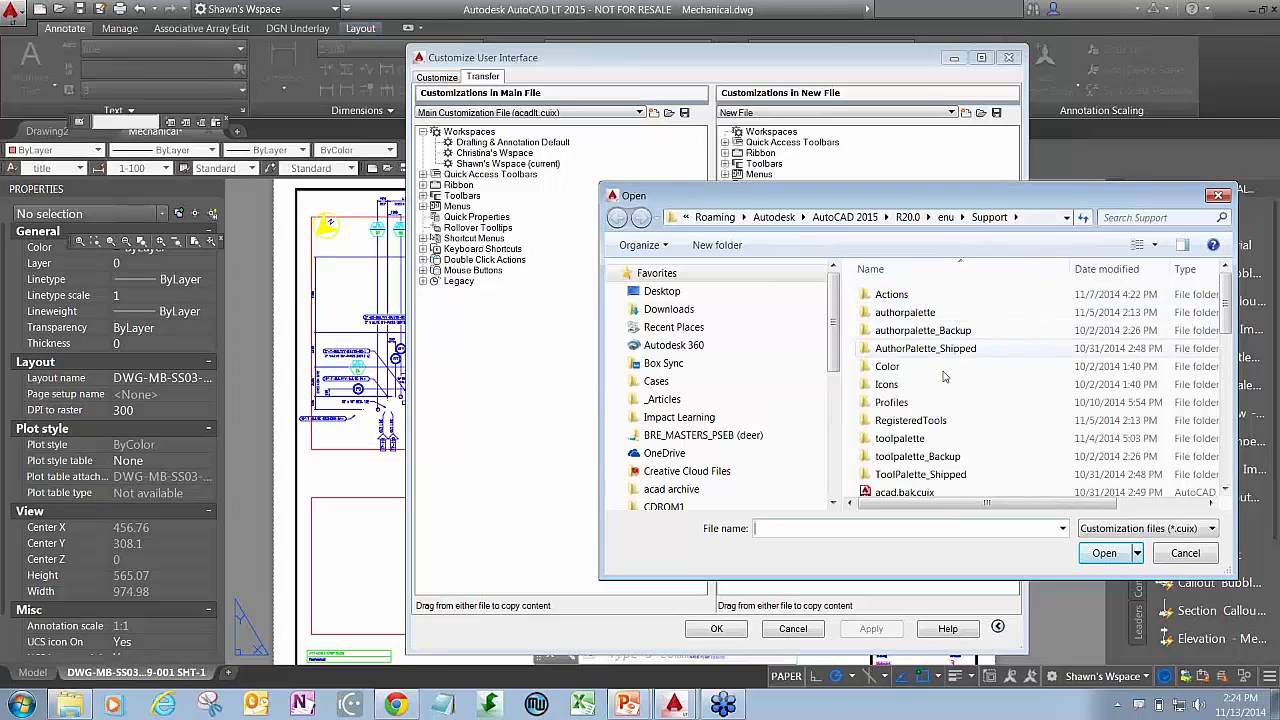
pyautogui.scroll(-3, 920, 396)
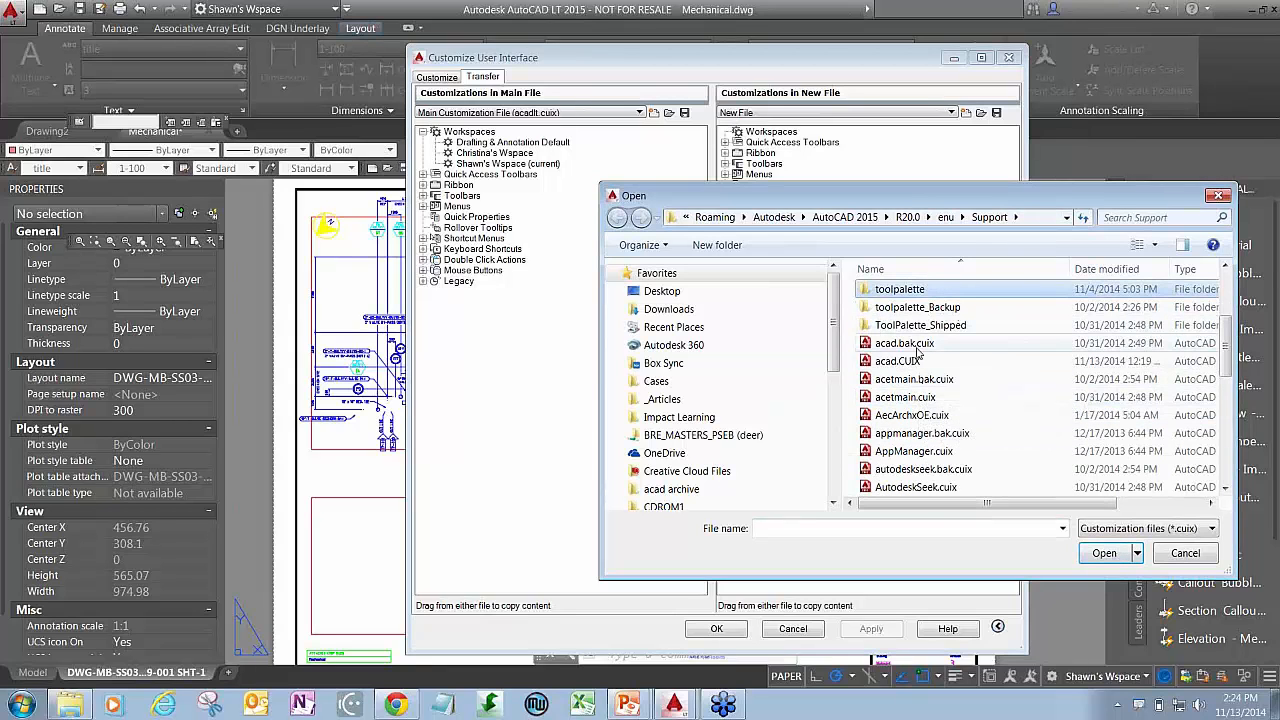
pyautogui.click(848, 217)
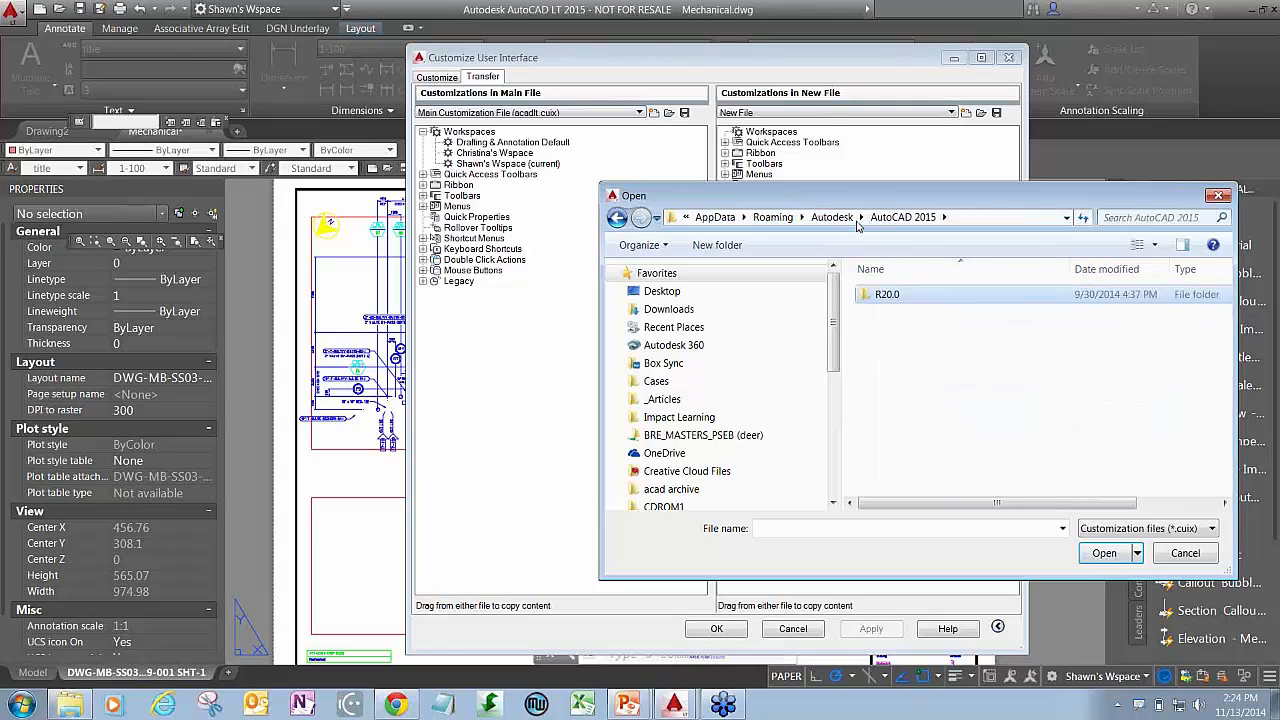
pyautogui.doubleClick(886, 298)
pyautogui.doubleClick(886, 297)
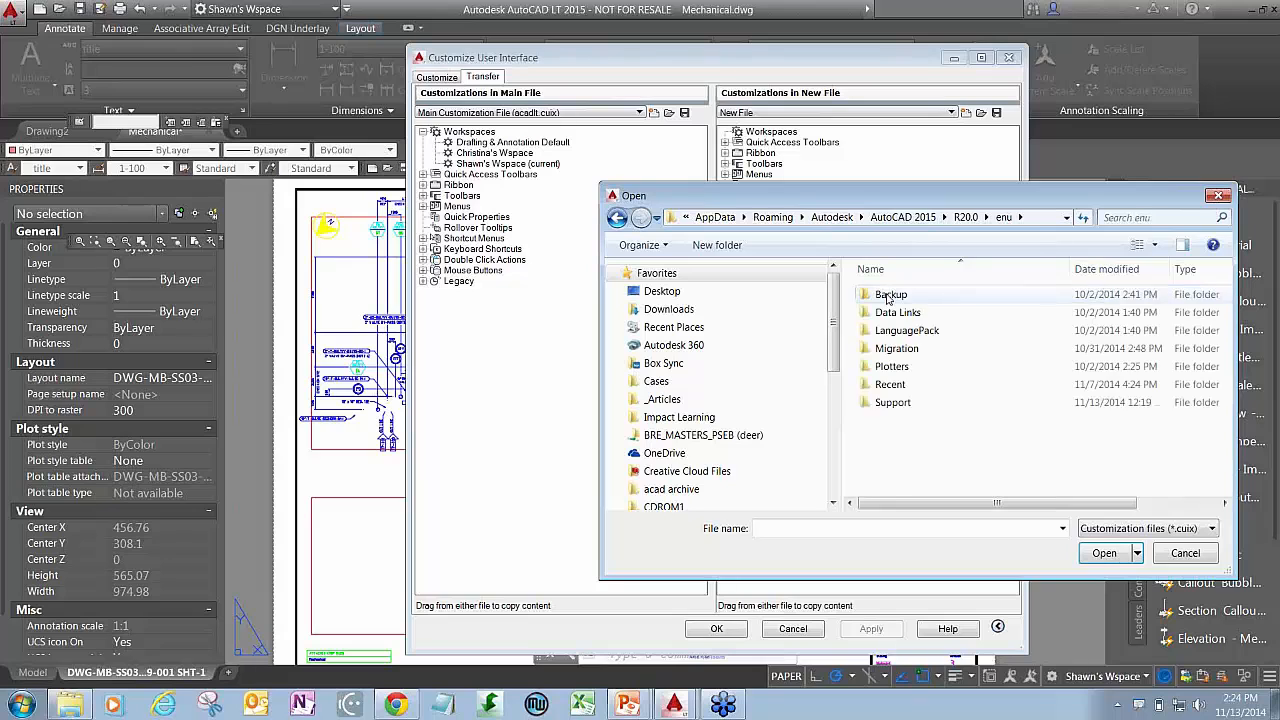
pyautogui.click(895, 404)
pyautogui.doubleClick(893, 403)
pyautogui.scroll(-3, 925, 415)
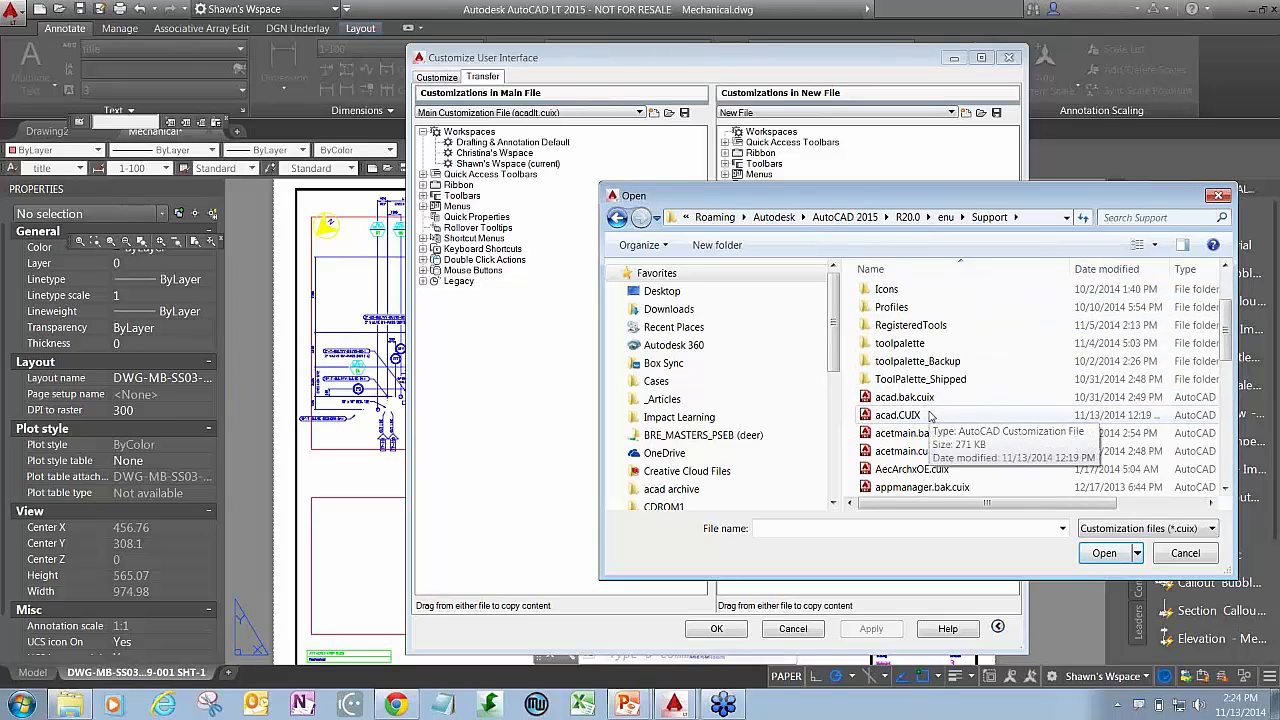
pyautogui.doubleClick(908, 416)
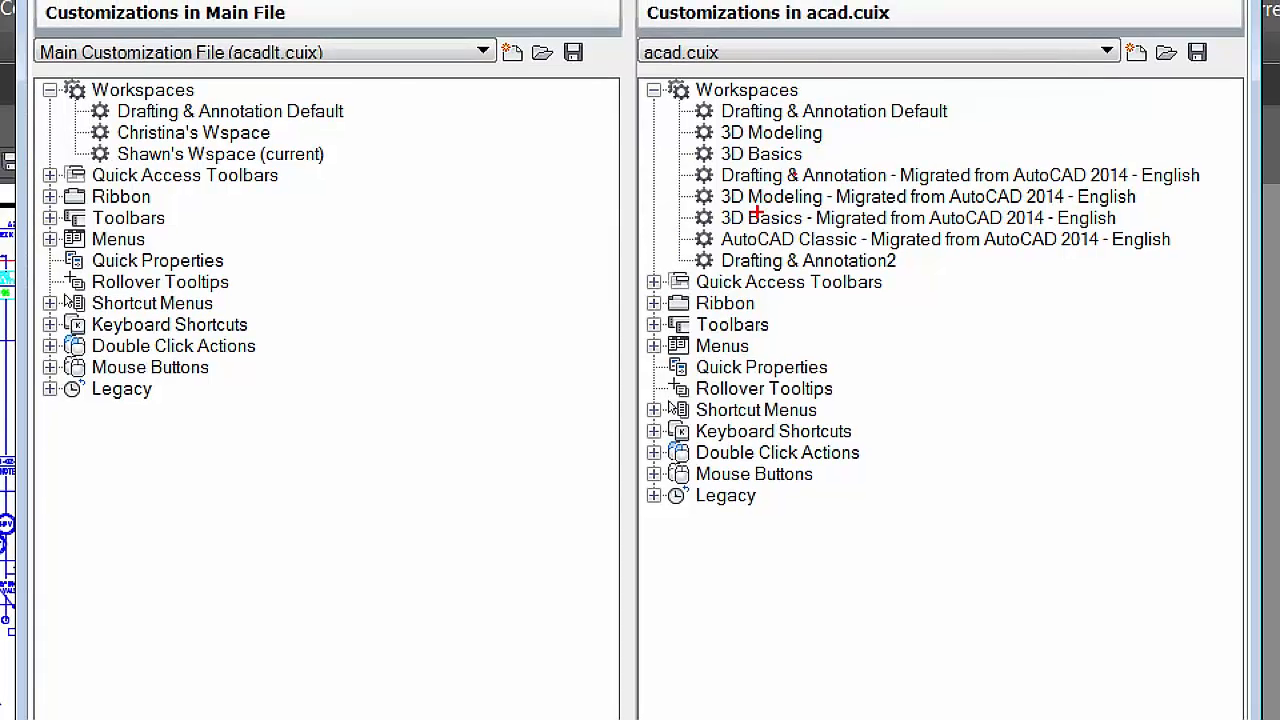
pyautogui.moveTo(207, 85)
pyautogui.mouseDown()
pyautogui.moveTo(328, 78)
pyautogui.moveTo(205, 62)
pyautogui.moveTo(237, 75)
pyautogui.mouseUp()
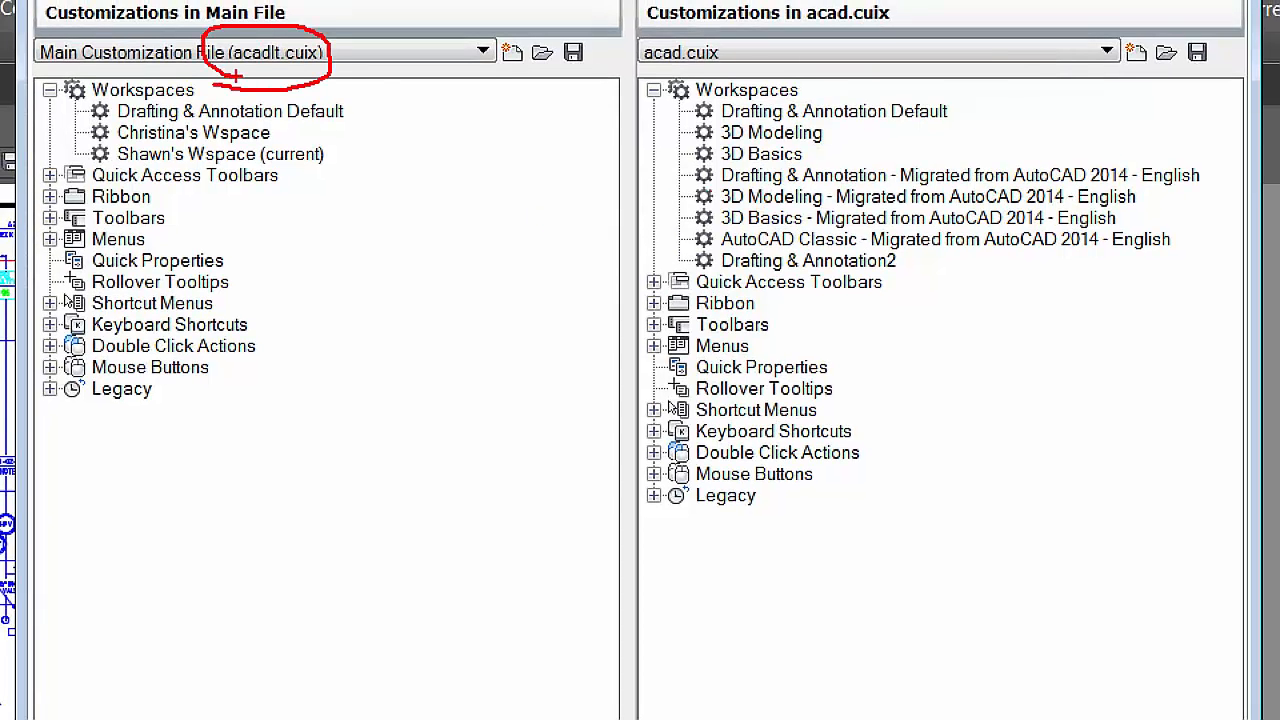
pyautogui.moveTo(660, 72); pyautogui.dragTo(636, 72)
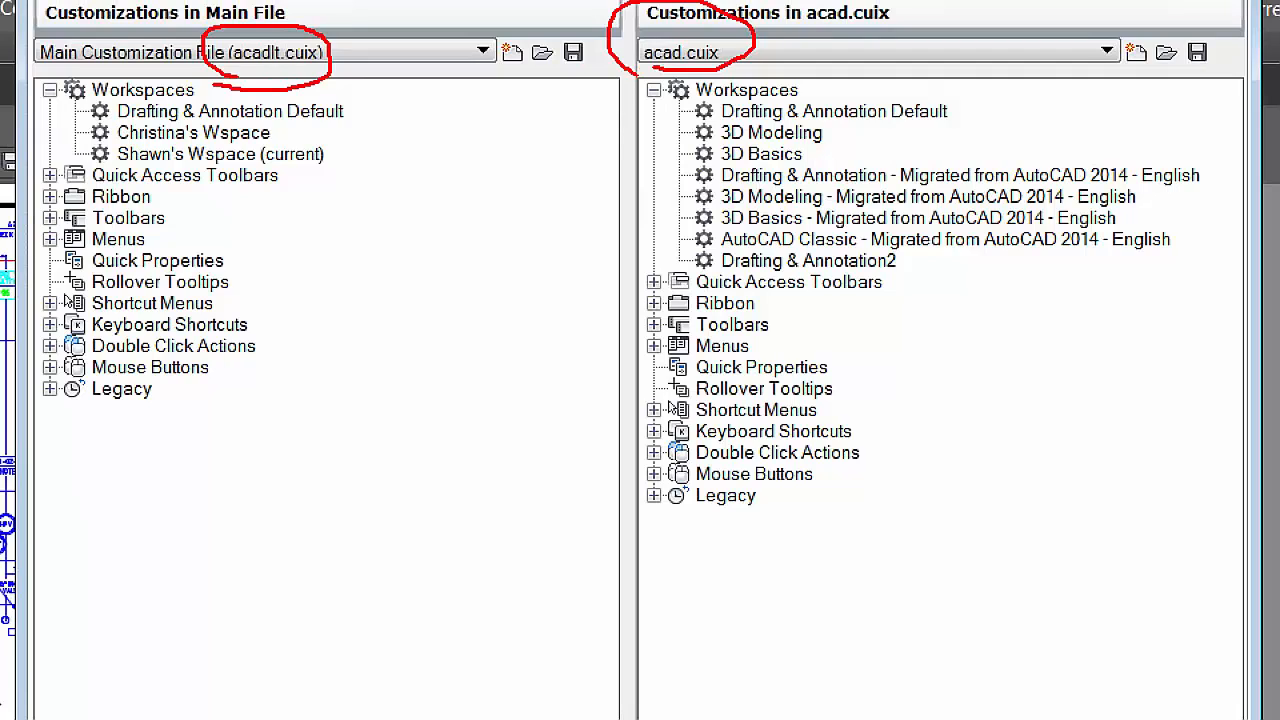
pyautogui.moveTo(825, 112)
pyautogui.mouseDown()
pyautogui.moveTo(708, 205)
pyautogui.moveTo(845, 158)
pyautogui.mouseUp()
pyautogui.moveTo(712, 160)
pyautogui.mouseDown()
pyautogui.moveTo(540, 133)
pyautogui.moveTo(316, 132)
pyautogui.mouseUp()
pyautogui.moveTo(352, 112); pyautogui.dragTo(345, 158)
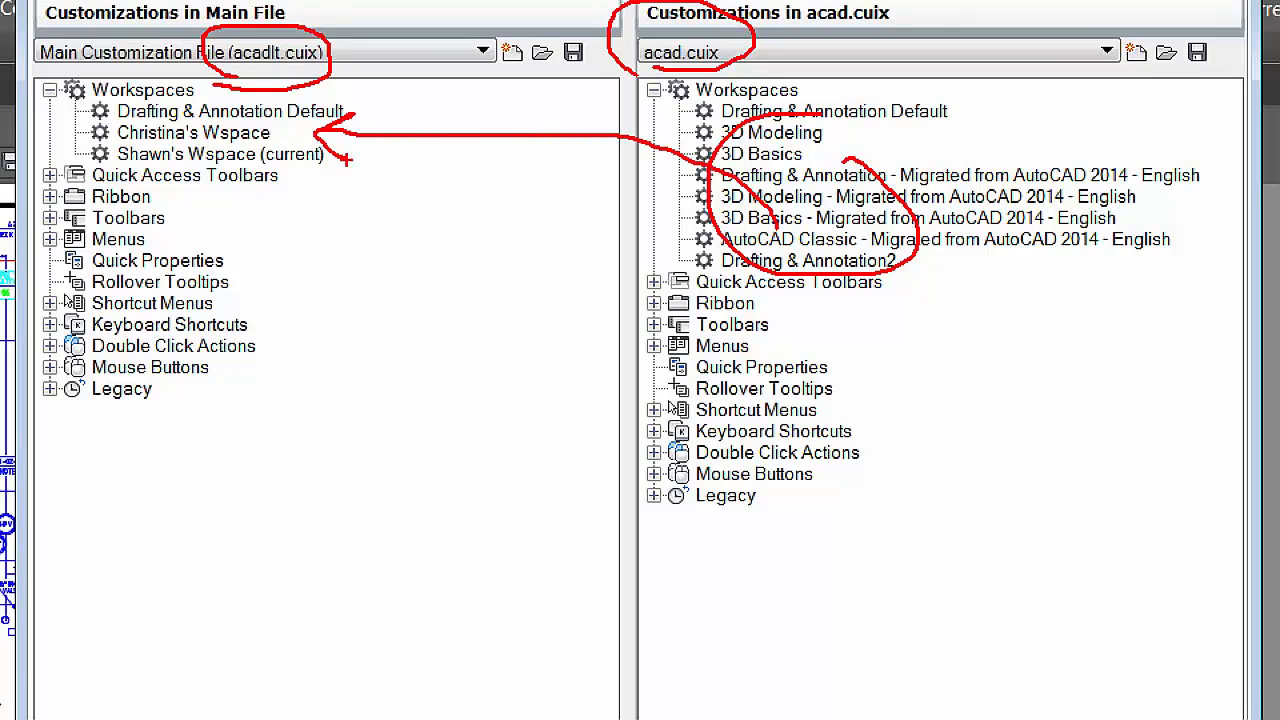
pyautogui.press('Escape')
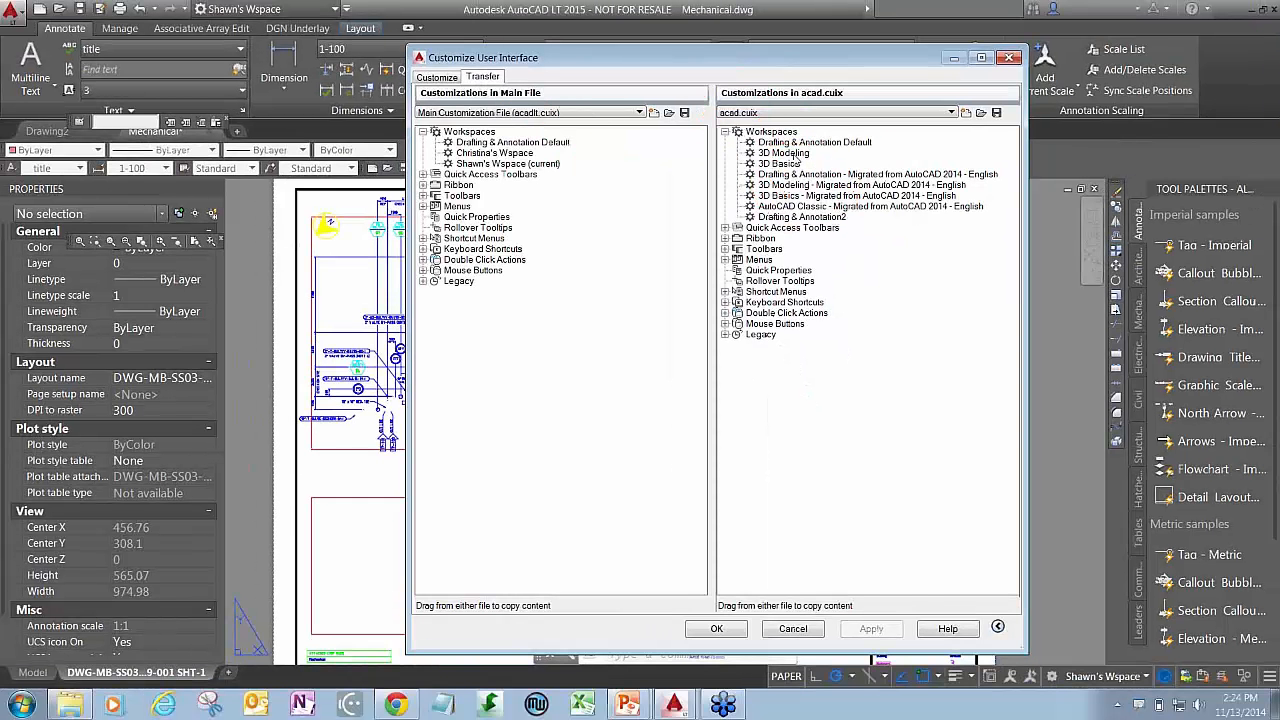
# Step: Copy the 3D Modeling workspace from acad.cuix into the main customization file's workspaces, apply the change and switch to that workspace
pyautogui.click(787, 153)
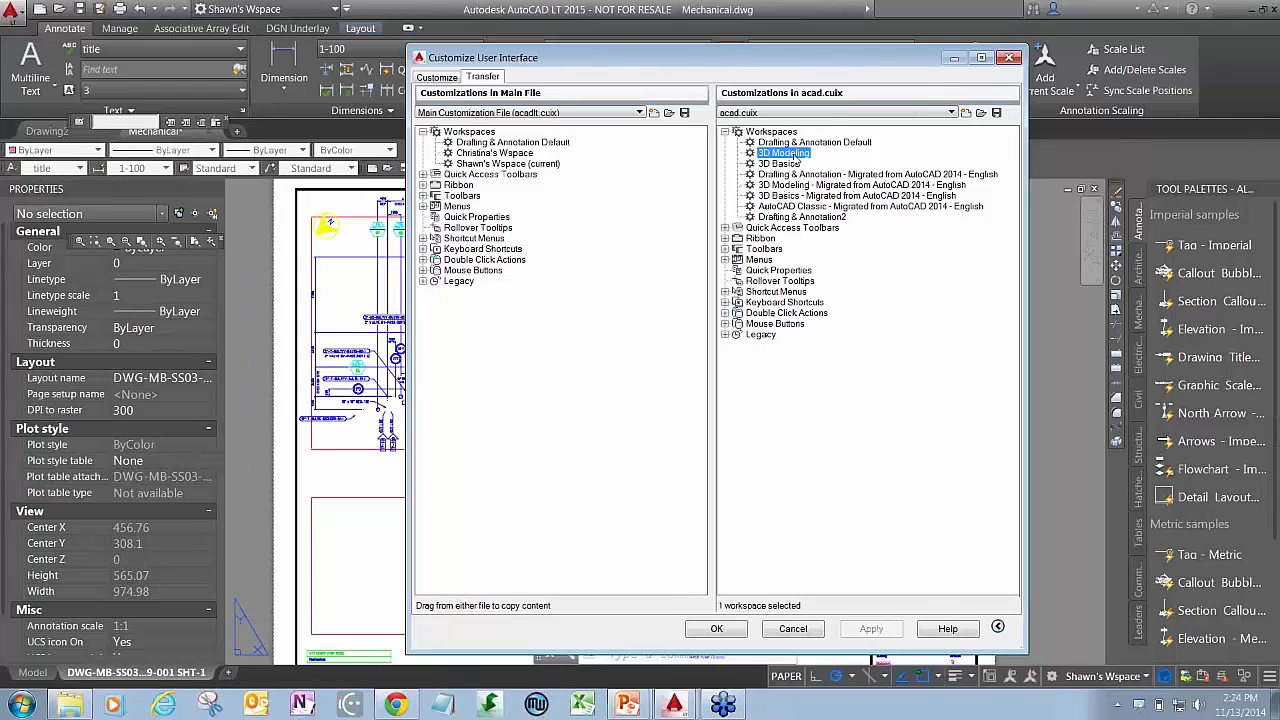
pyautogui.moveTo(797, 162); pyautogui.dragTo(500, 146)
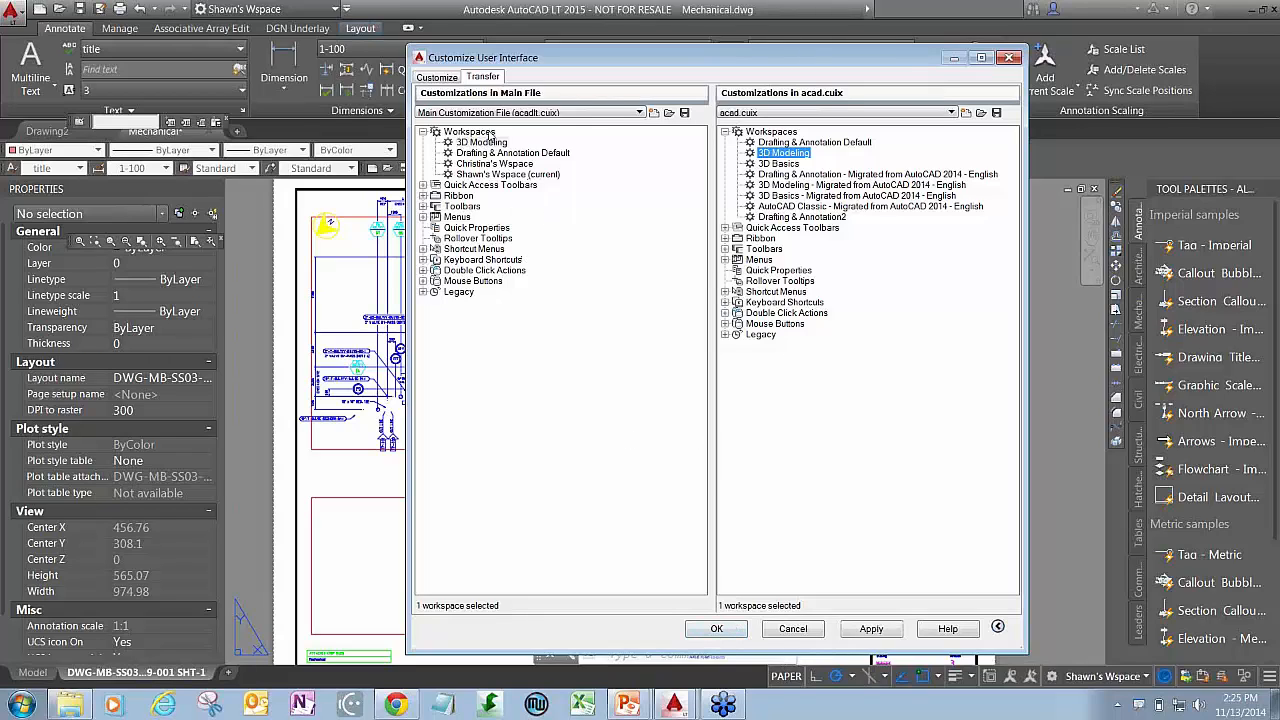
pyautogui.click(876, 636)
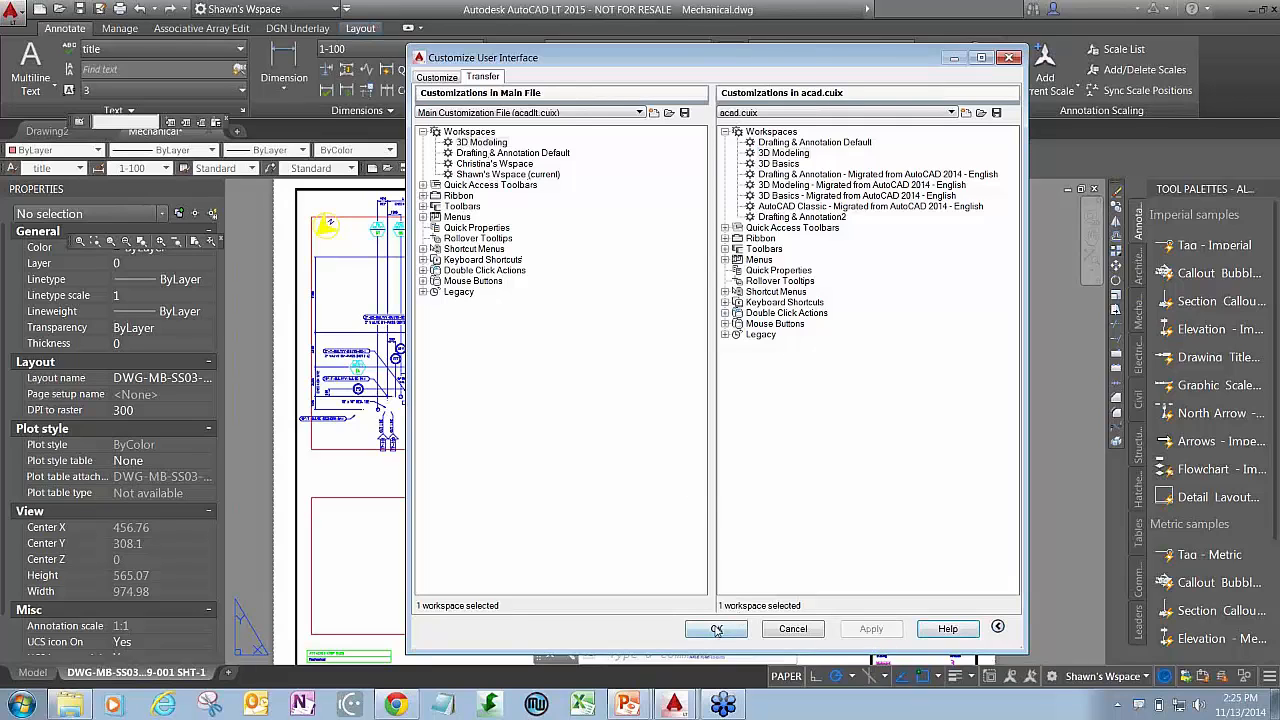
pyautogui.click(335, 9)
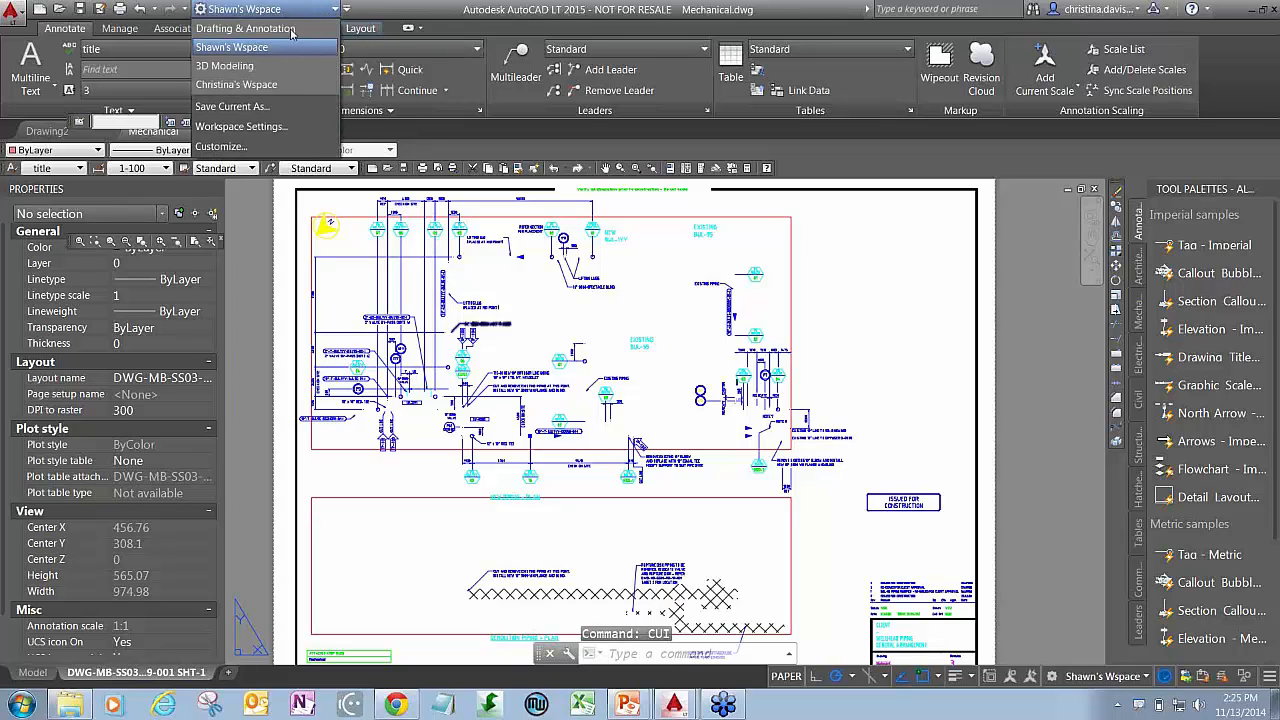
pyautogui.click(240, 66)
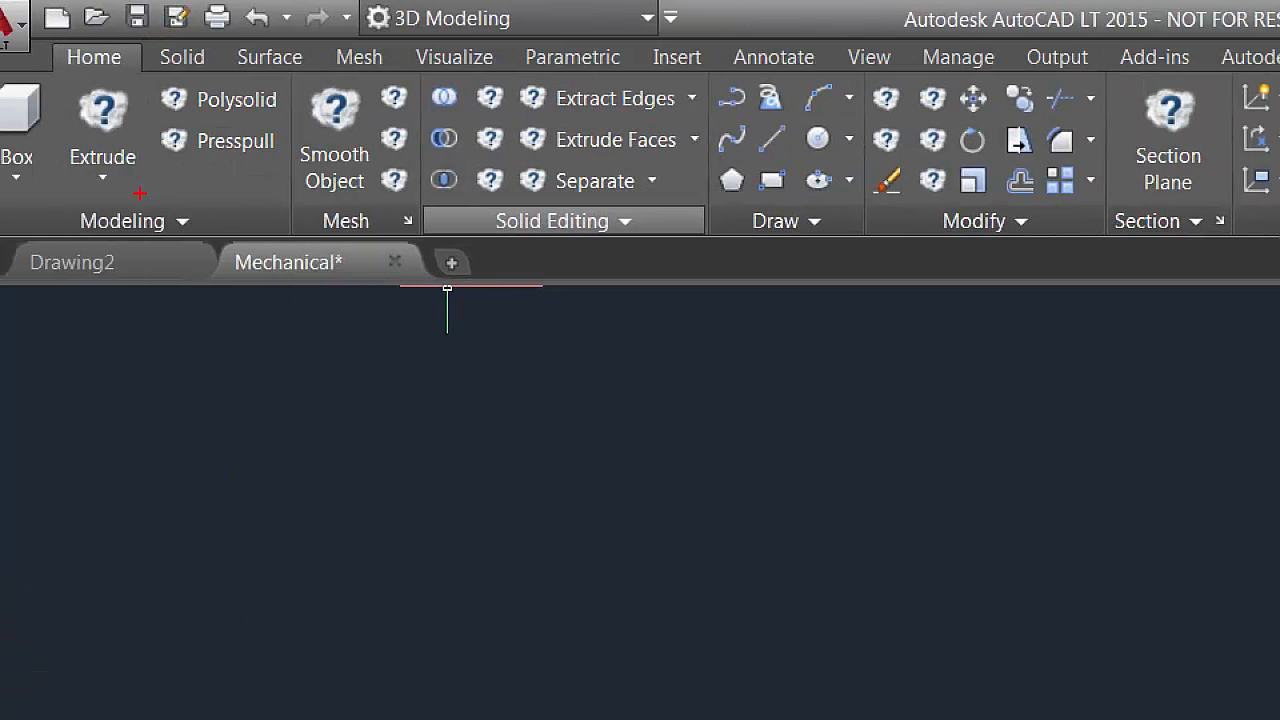
pyautogui.moveTo(139, 188); pyautogui.dragTo(90, 187)
pyautogui.moveTo(312, 134); pyautogui.dragTo(399, 132)
pyautogui.moveTo(479, 119); pyautogui.dragTo(570, 116)
pyautogui.moveTo(485, 158); pyautogui.dragTo(588, 157)
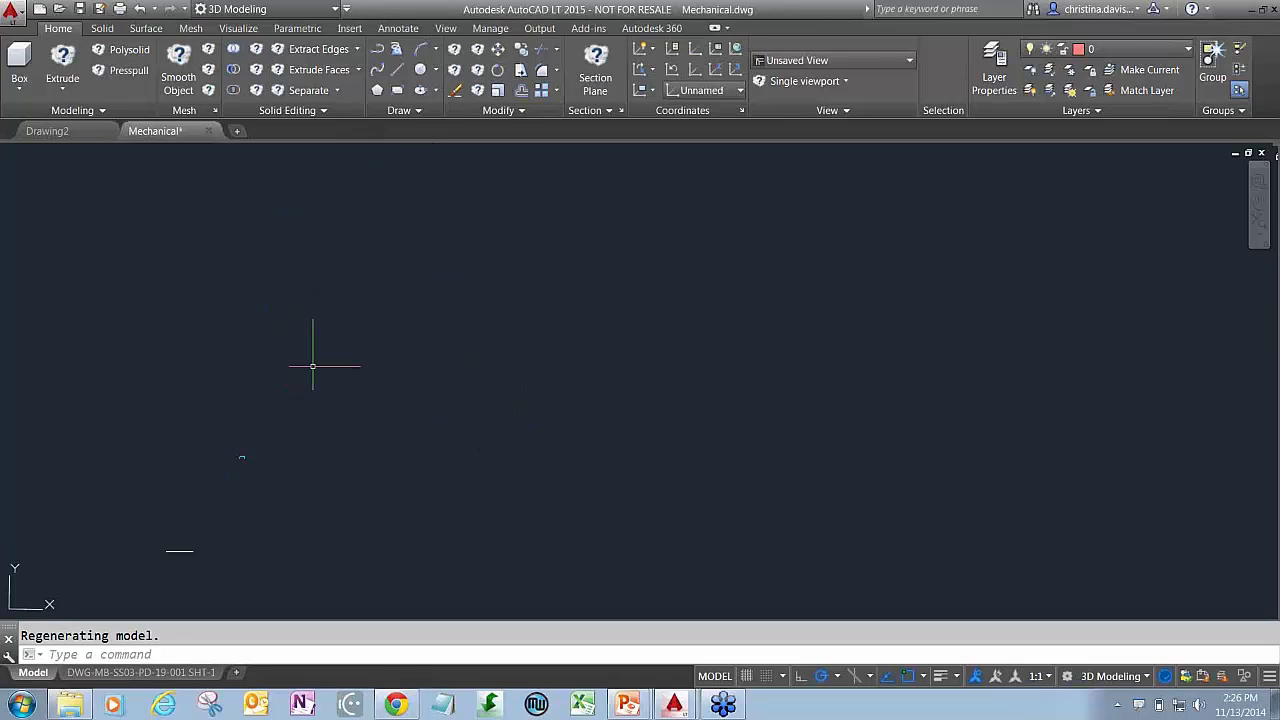
# Step: Switch from the 3D Modeling workspace to the first saved custom workspace, the one with the floating Utilities, Annotation and Groups panels
pyautogui.click(297, 9)
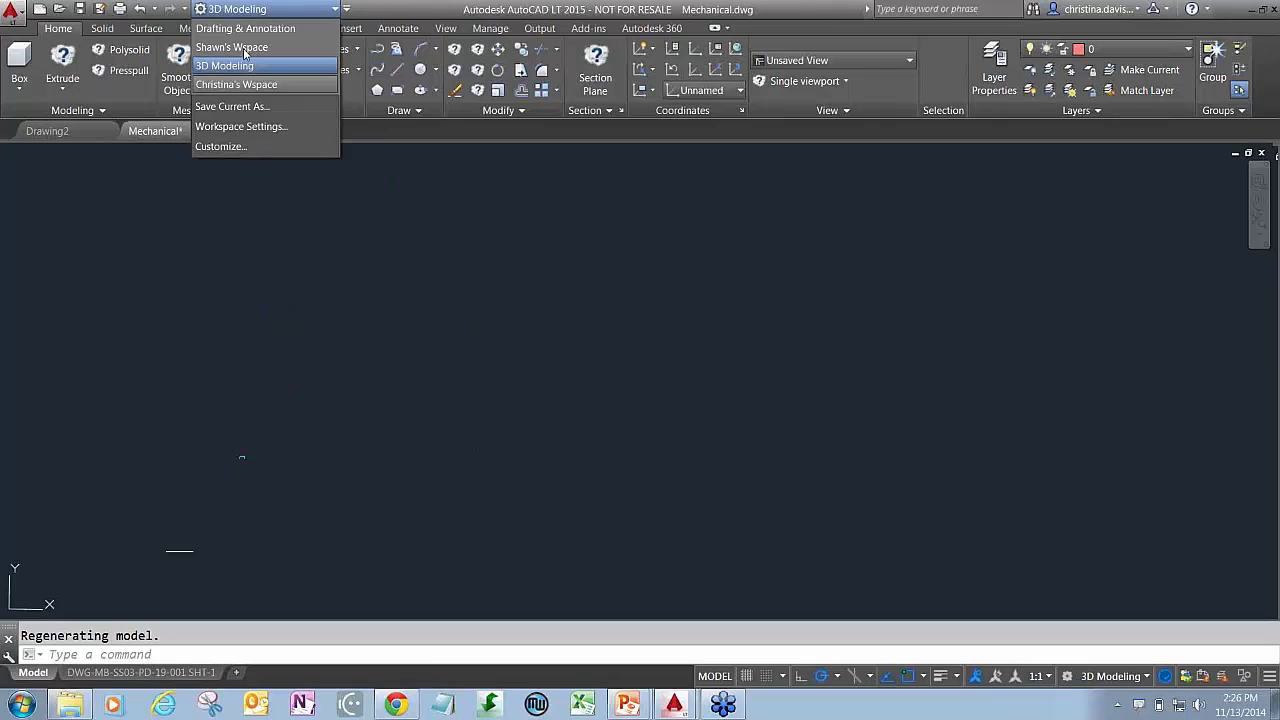
pyautogui.click(237, 86)
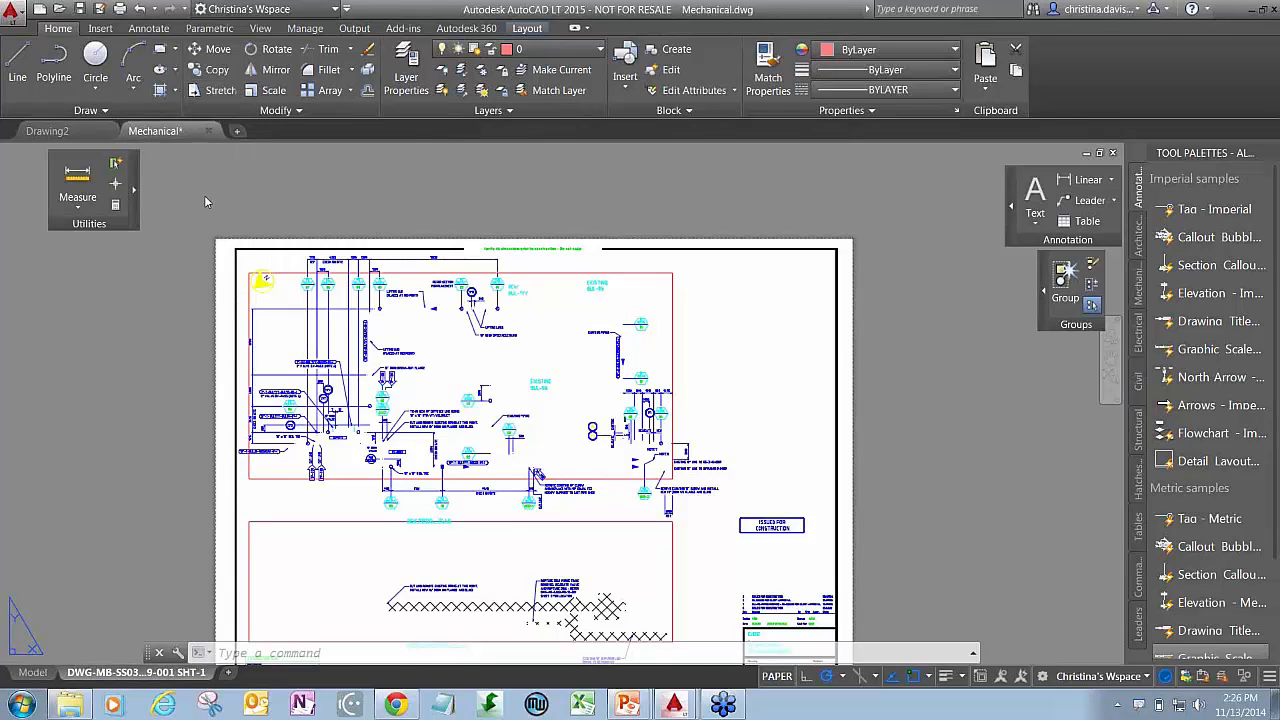
# Step: Open the Customize User Interface editor with the CUI command, display the 3D Fly command's properties and exit without changes
pyautogui.write('cui')
pyautogui.press('Return')
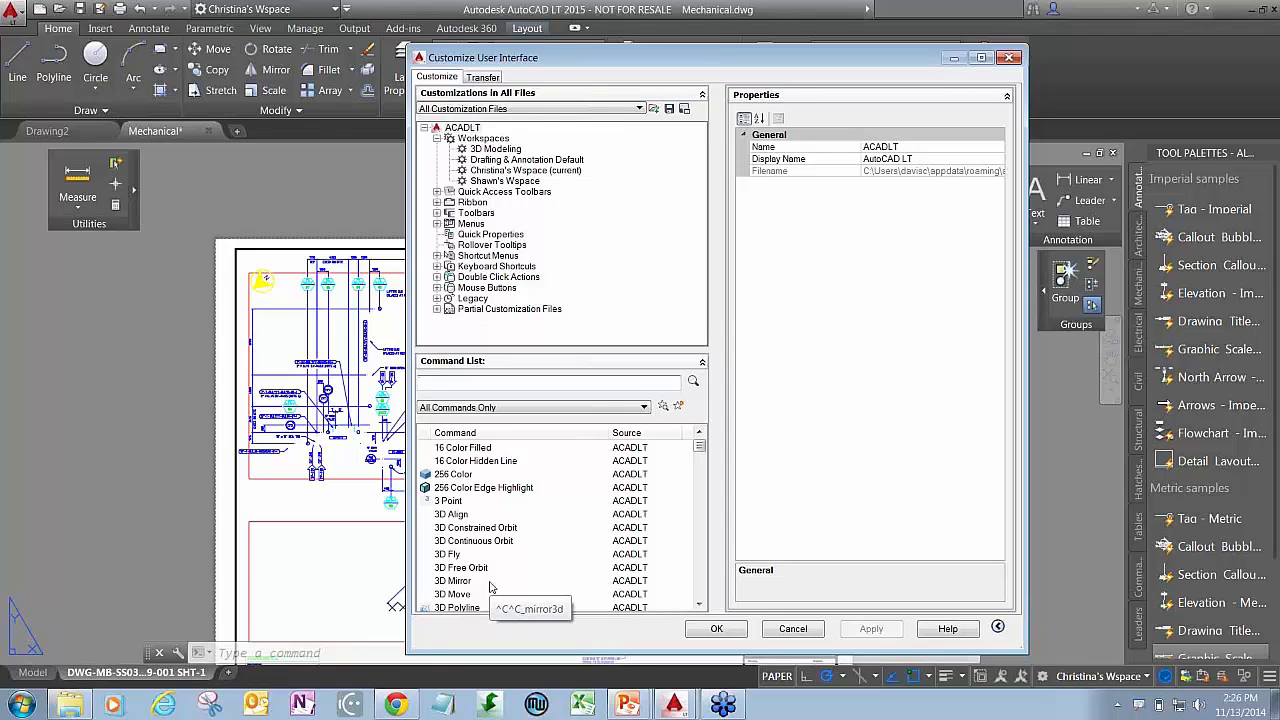
pyautogui.click(458, 556)
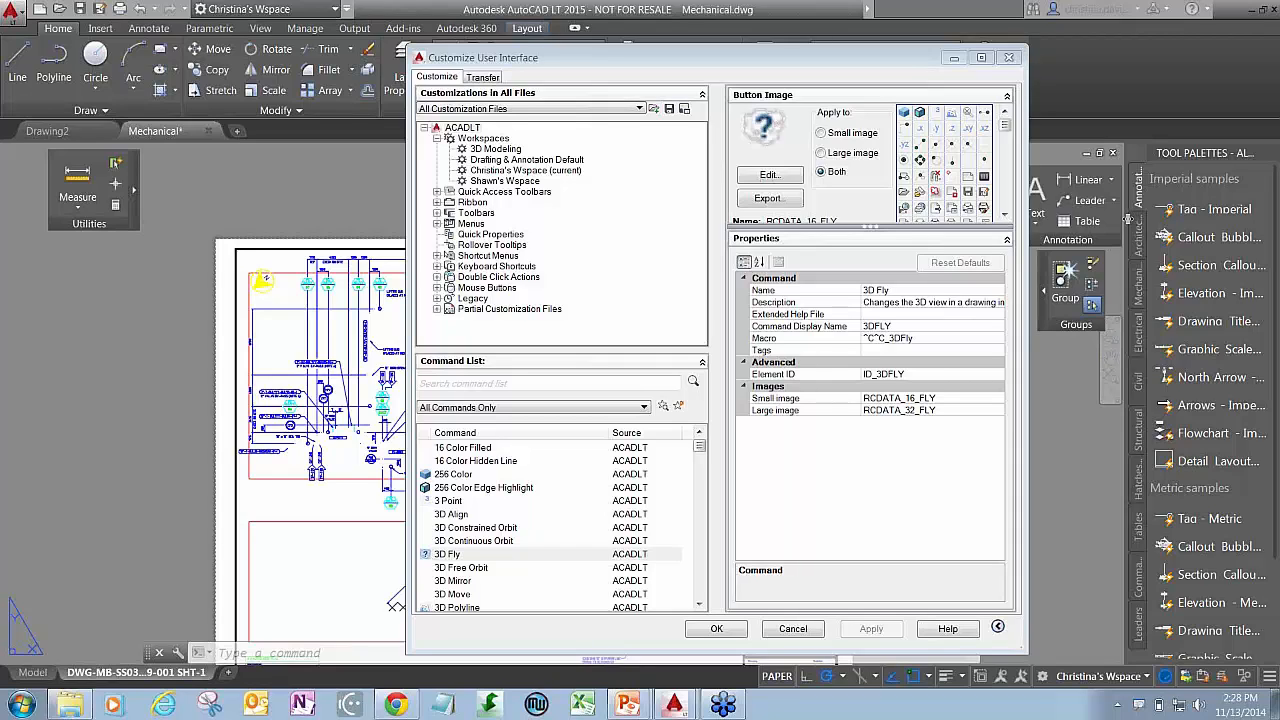
pyautogui.click(808, 630)
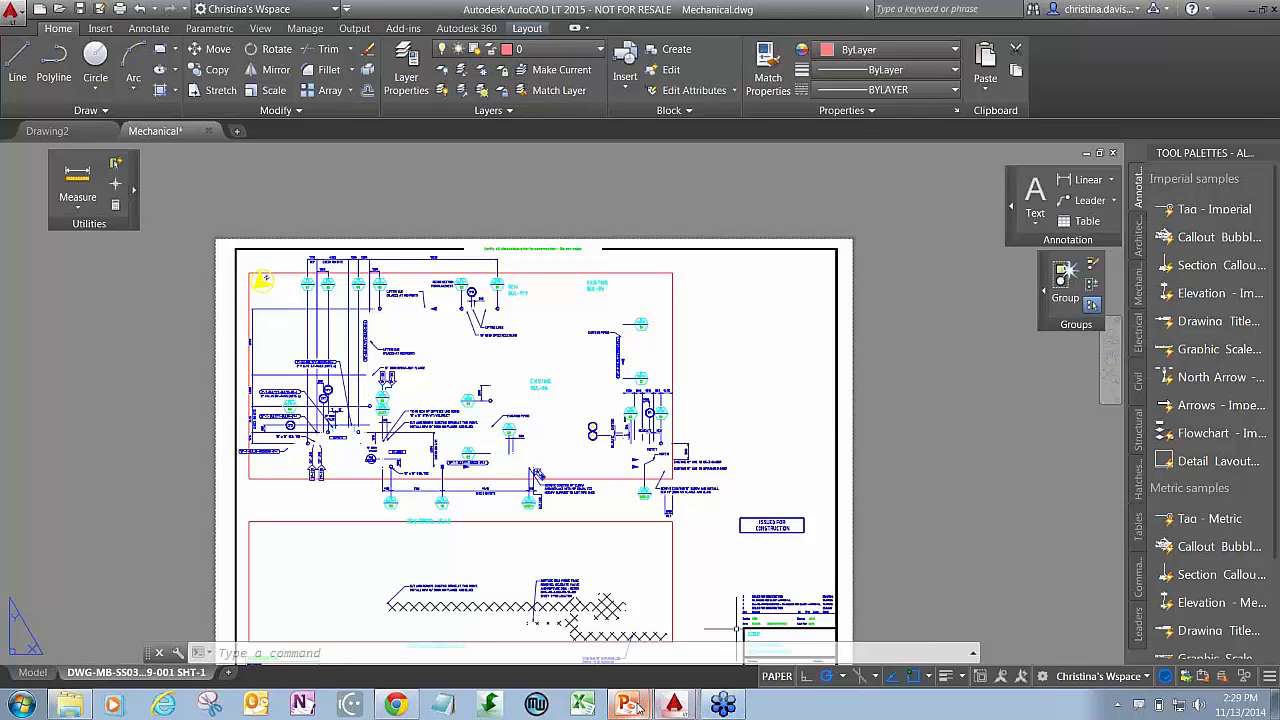
# Step: Switch to the Tailoring and Managing Workspaces slide show in PowerPoint and display the slide on importing workspaces
pyautogui.moveTo(636, 707)
pyautogui.click(625, 669)
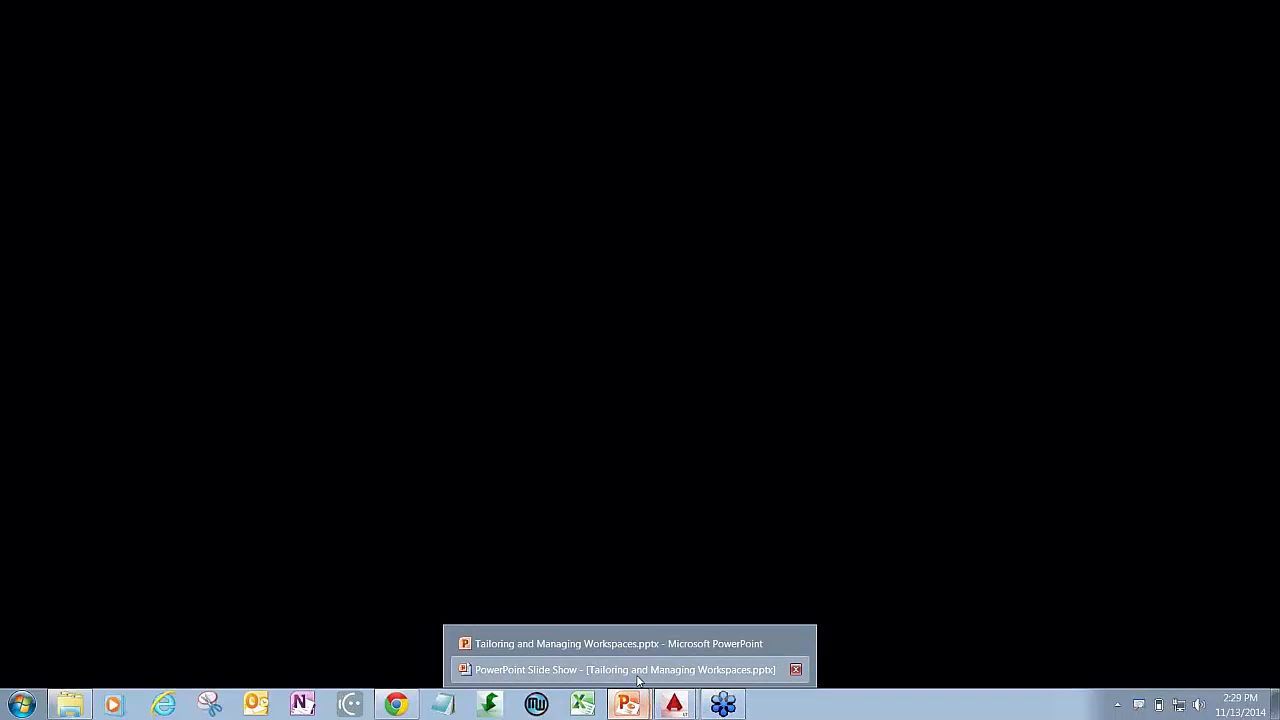
pyautogui.click(753, 580)
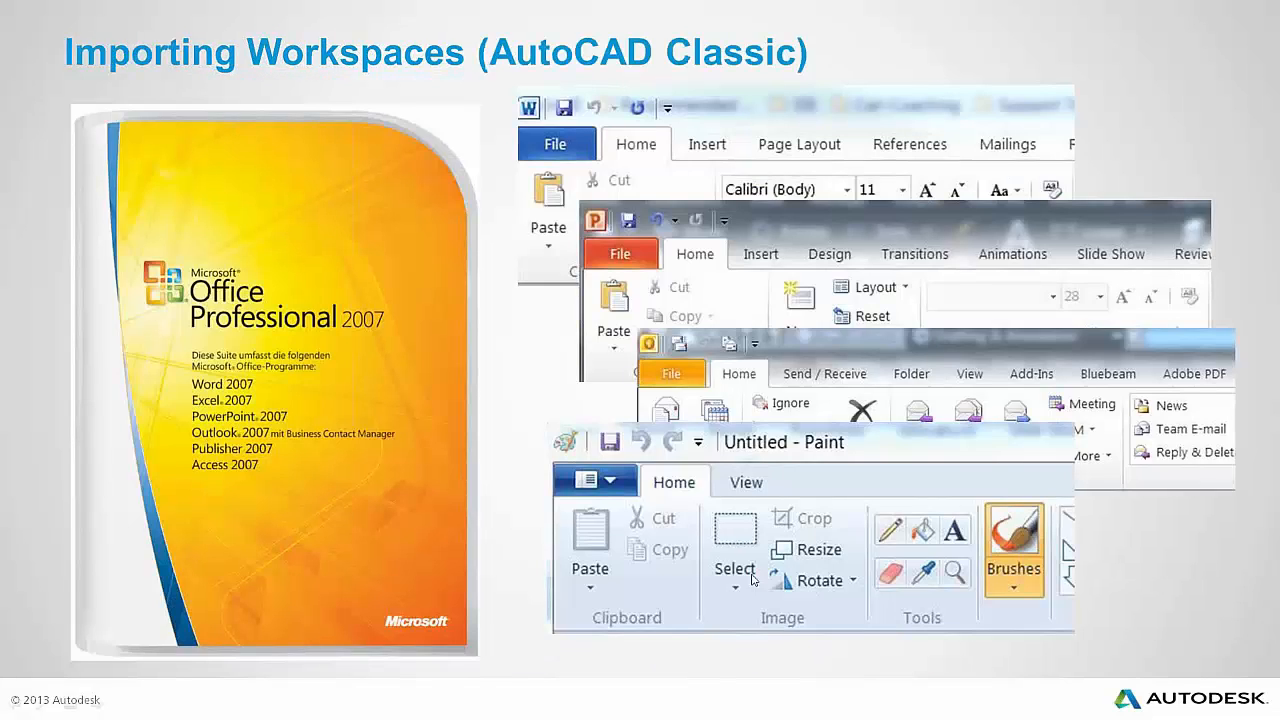
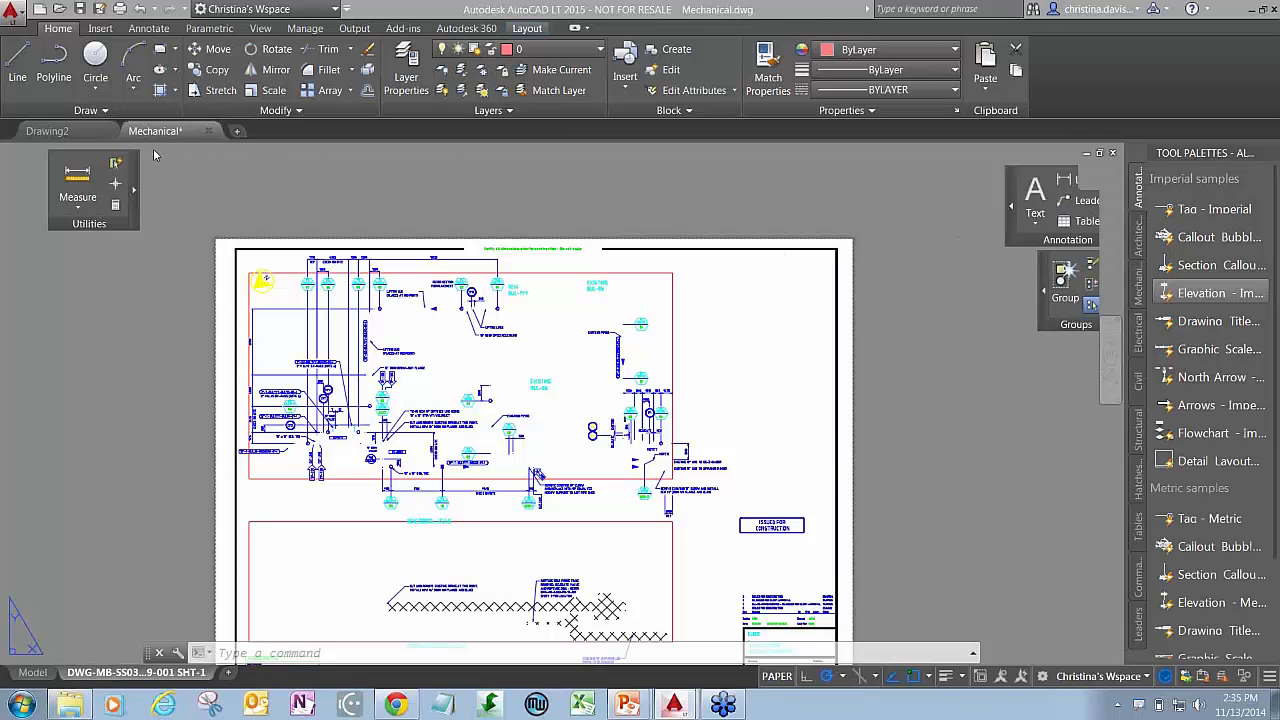
# Step: Search AutoCAD LT's application commands for match properties
pyautogui.click(12, 12)
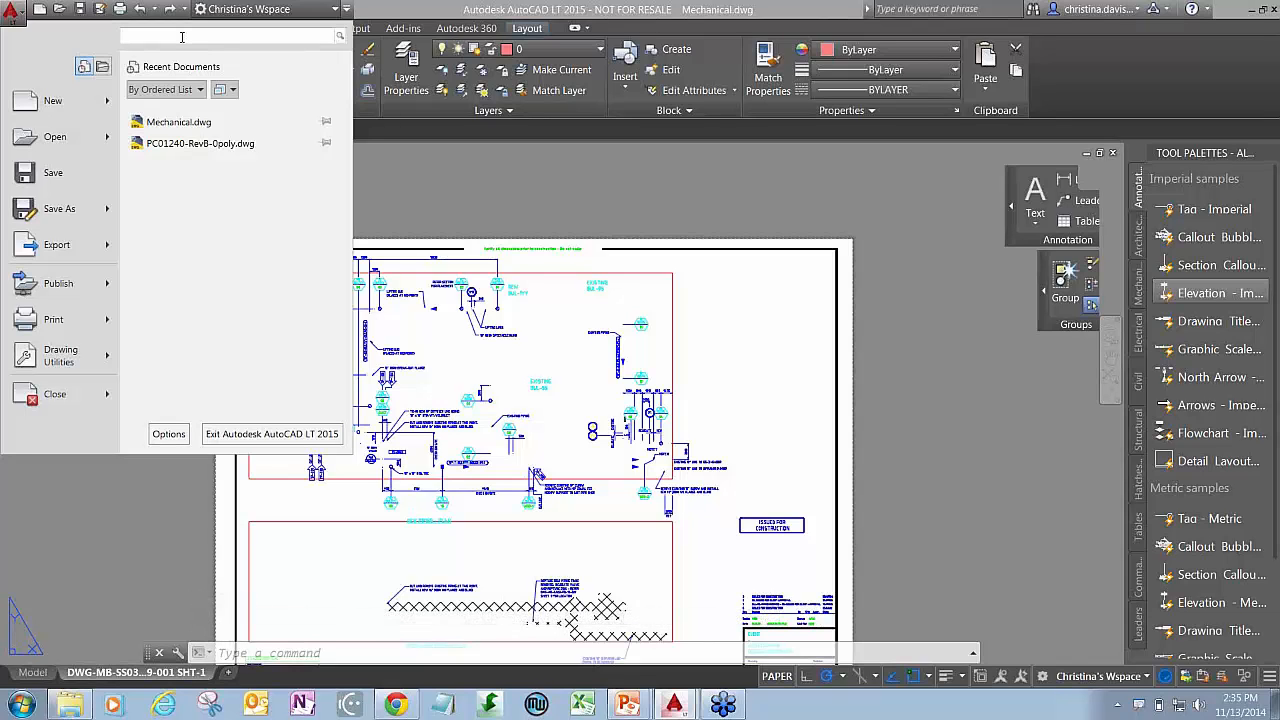
pyautogui.write('match properties')
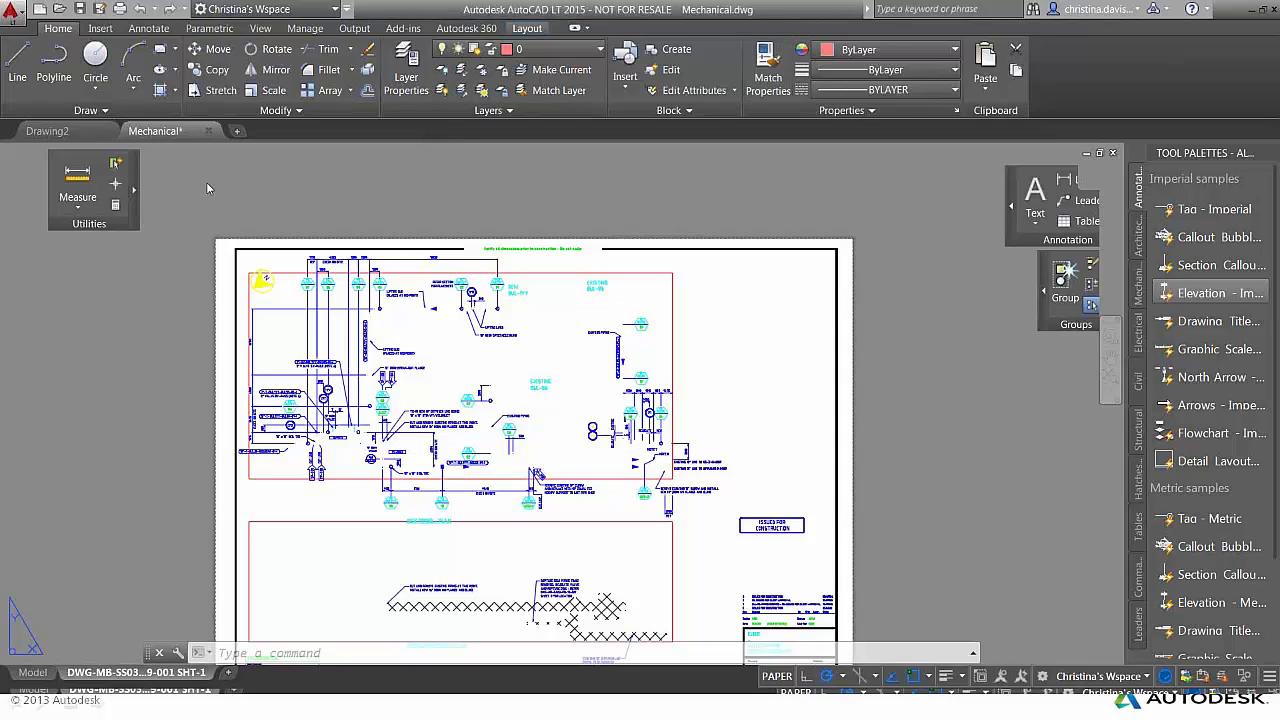
# Step: Open AutoCAD LT Help in an enlarged window, search for line and display the To Draw Lines topic
pyautogui.press('F1')
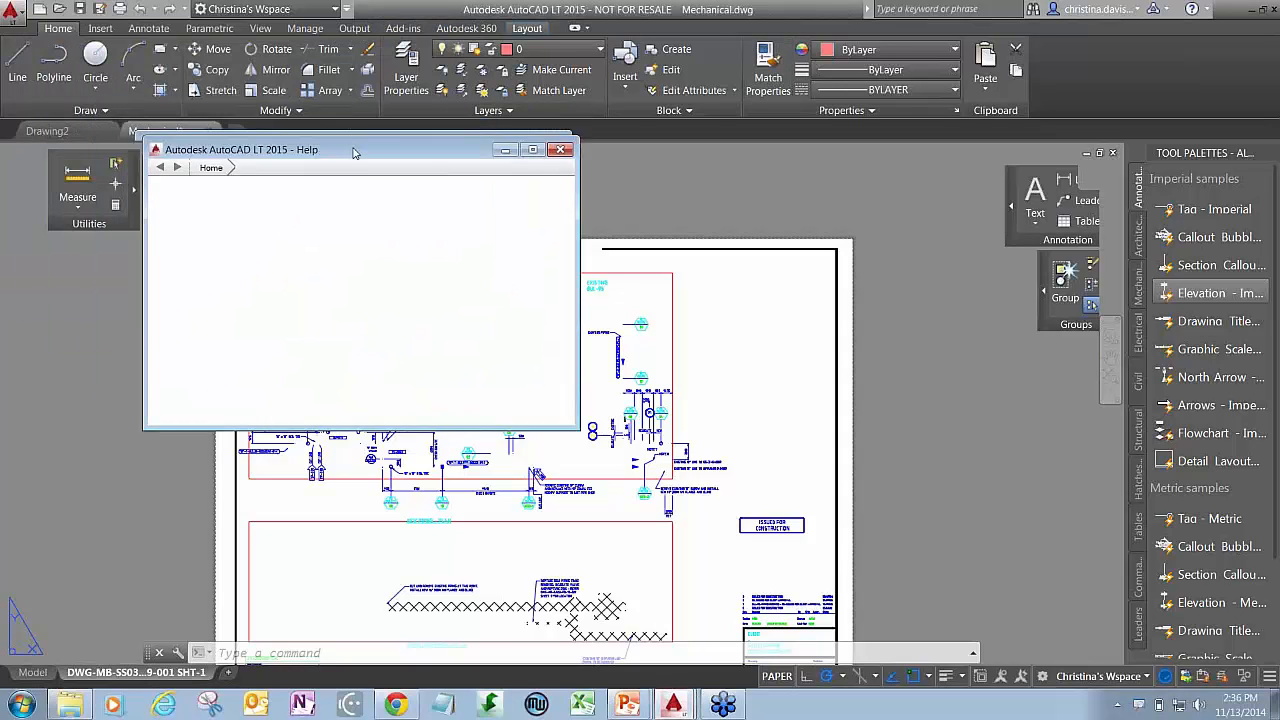
pyautogui.moveTo(353, 152); pyautogui.dragTo(440, 200)
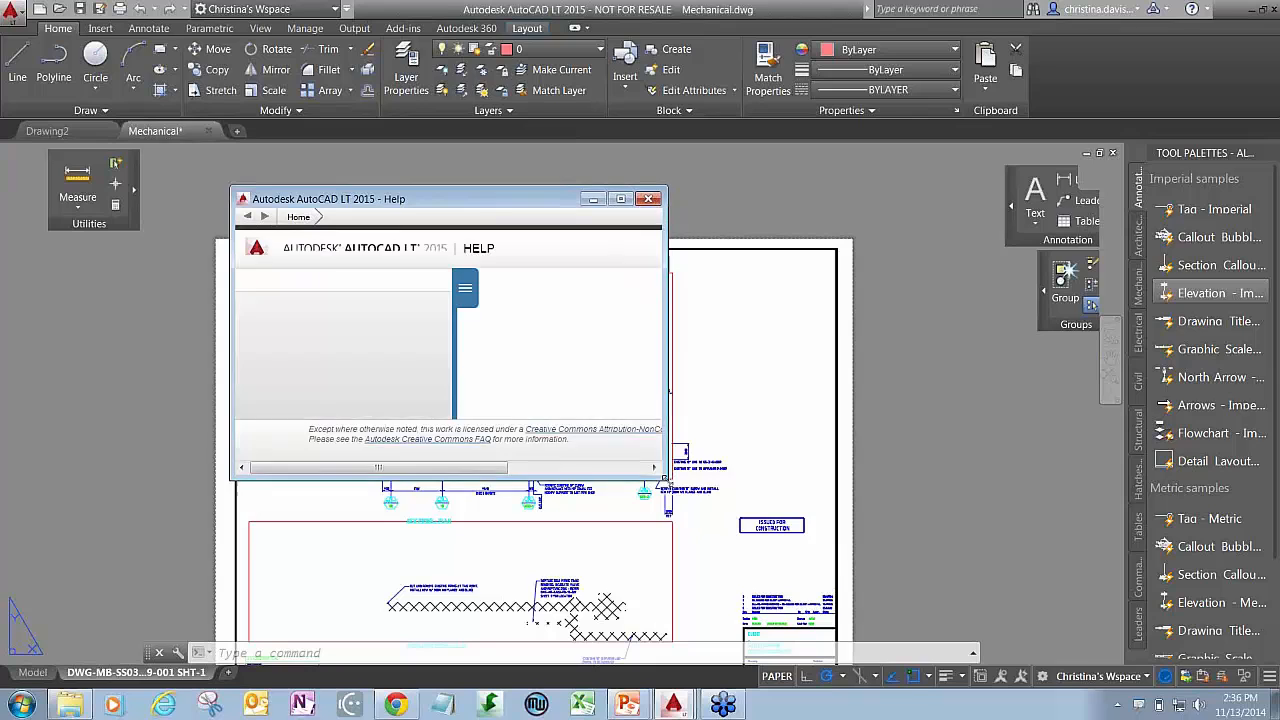
pyautogui.moveTo(664, 478); pyautogui.dragTo(950, 577)
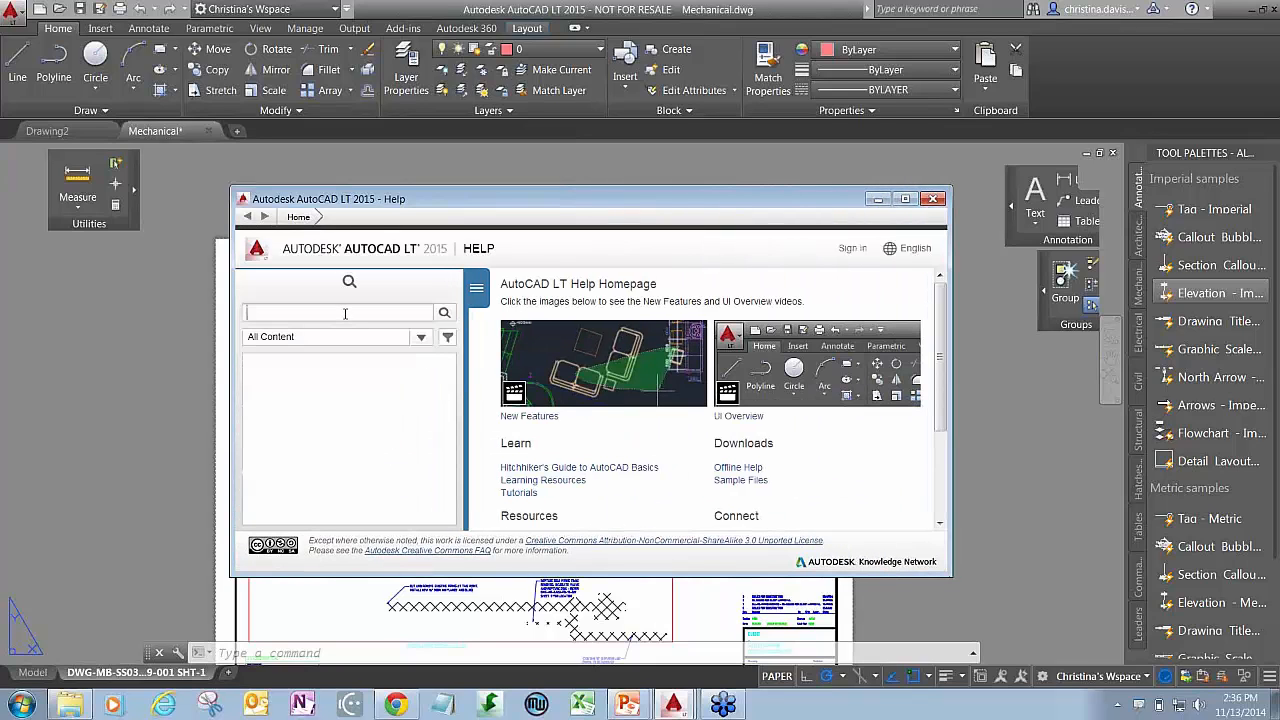
pyautogui.write('line')
pyautogui.press('Return')
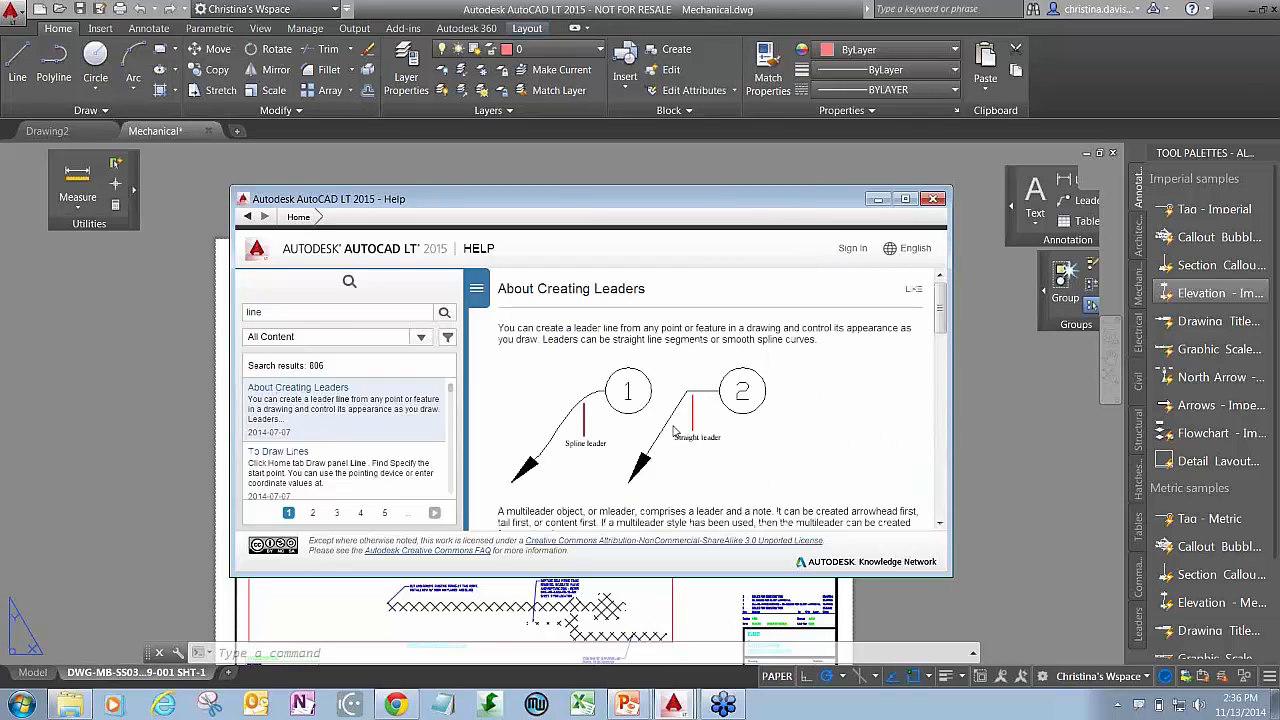
pyautogui.click(341, 477)
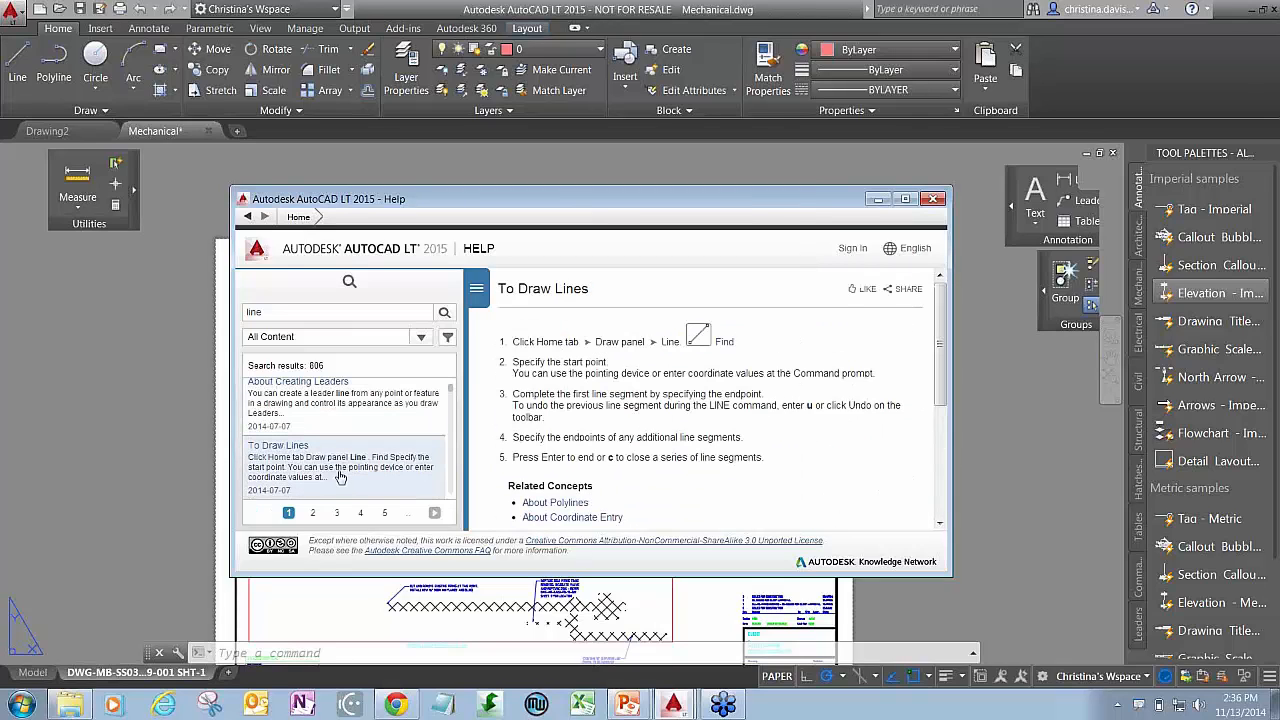
# Step: Locate the Line tool in the interface from the help topic's Find link and close Help
pyautogui.hotkey('ctrl', '1')
pyautogui.click(700, 353)
pyautogui.moveTo(668, 372)
pyautogui.mouseDown()
pyautogui.moveTo(763, 309)
pyautogui.moveTo(668, 374)
pyautogui.moveTo(732, 372)
pyautogui.mouseUp()
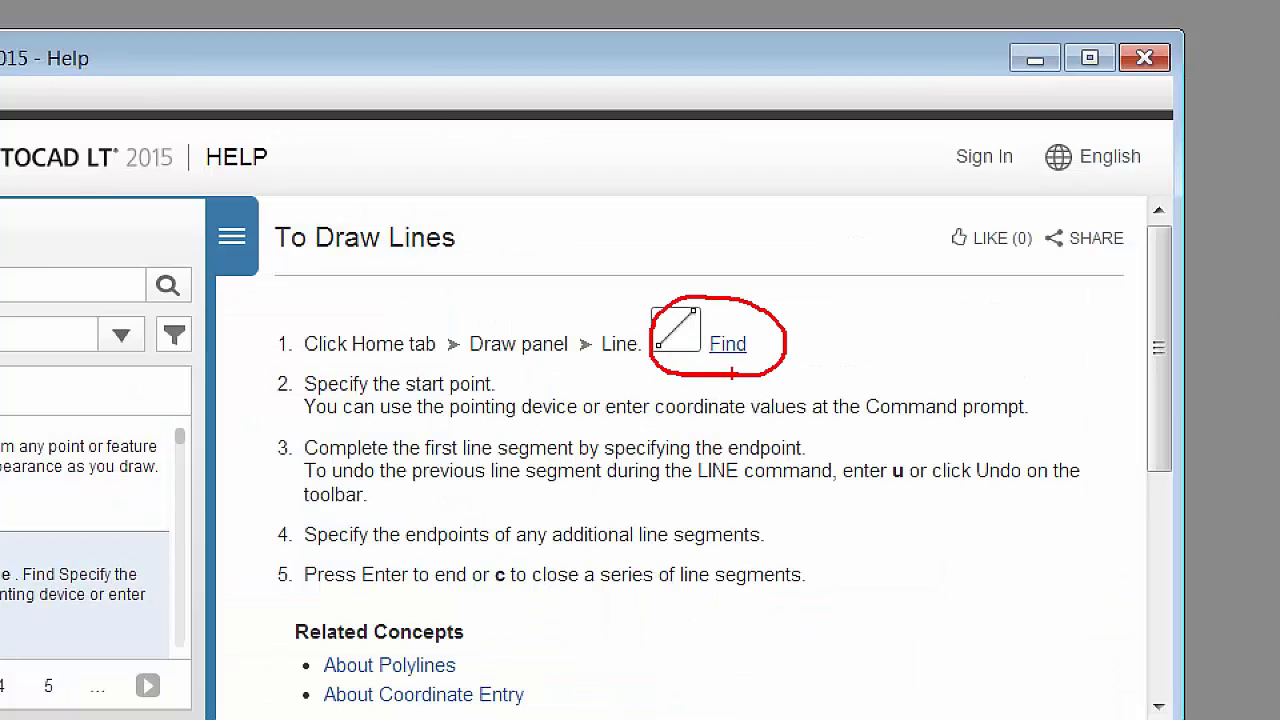
pyautogui.press('Escape')
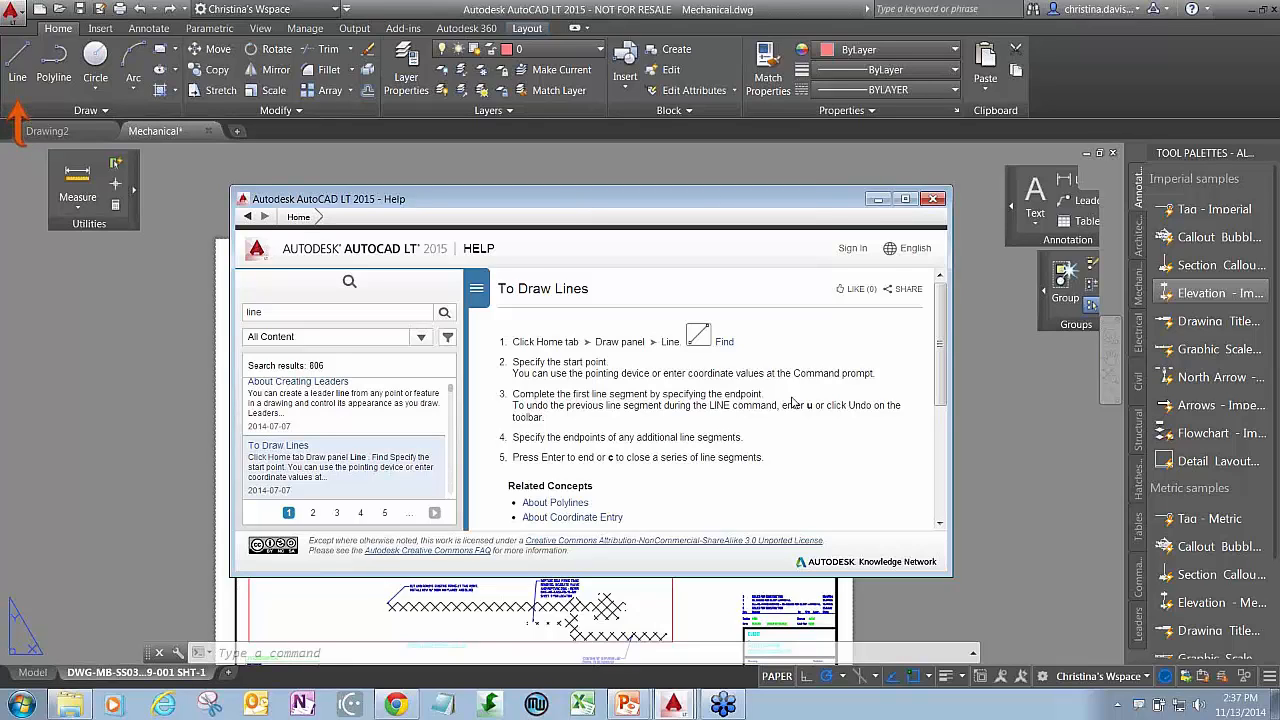
pyautogui.click(1089, 34)
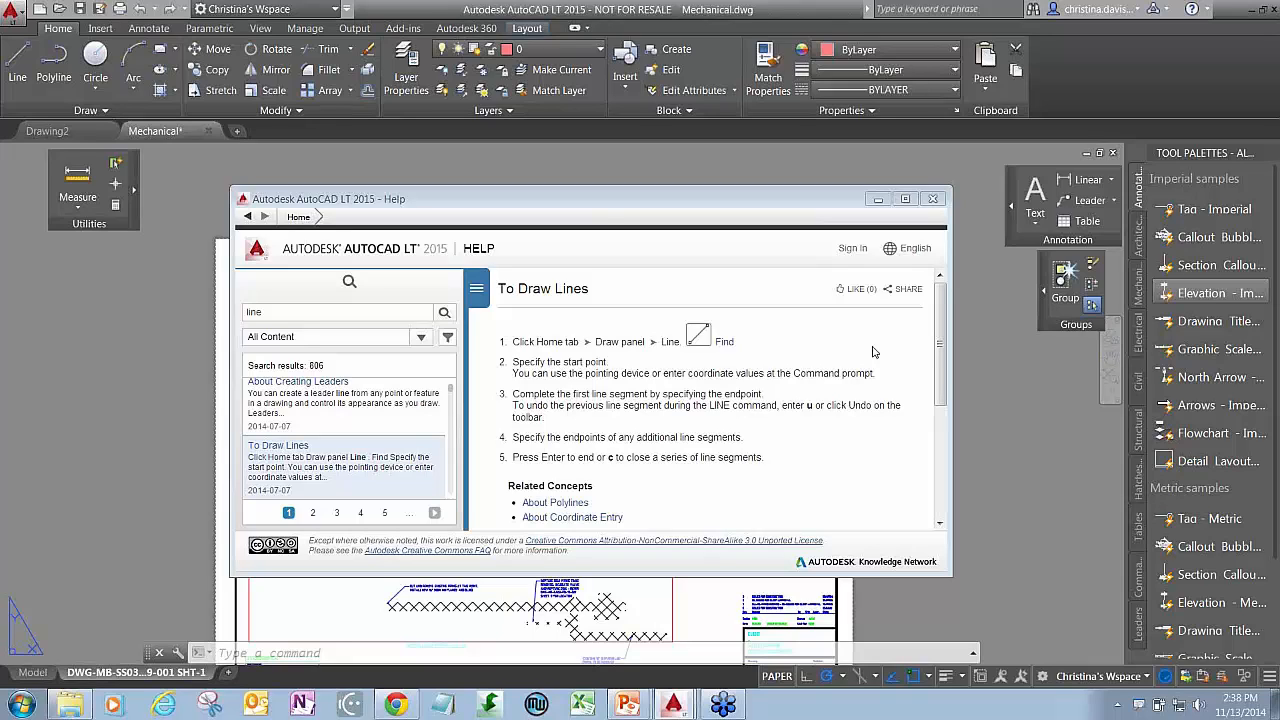
pyautogui.click(933, 200)
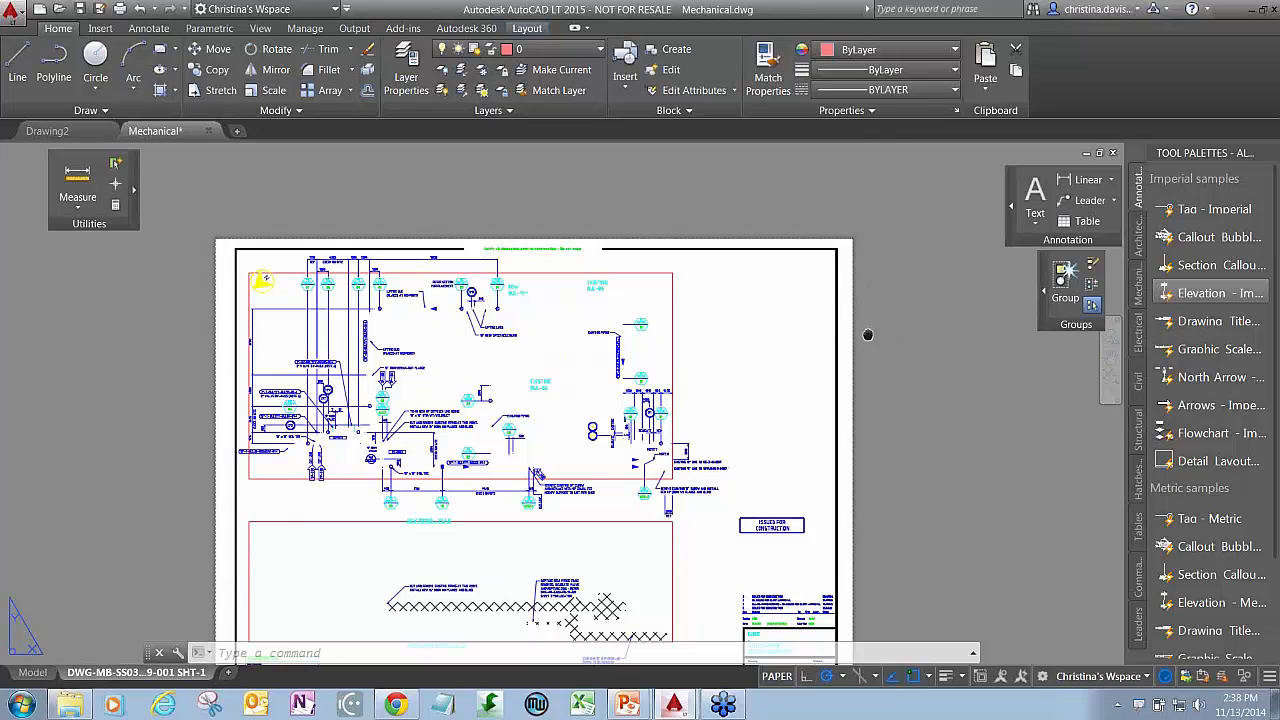
# Step: Reopen the Customize User Interface editor with the CUI command and display the transfer view for copying between customization files
pyautogui.moveTo(891, 284); pyautogui.dragTo(903, 263, button='middle')
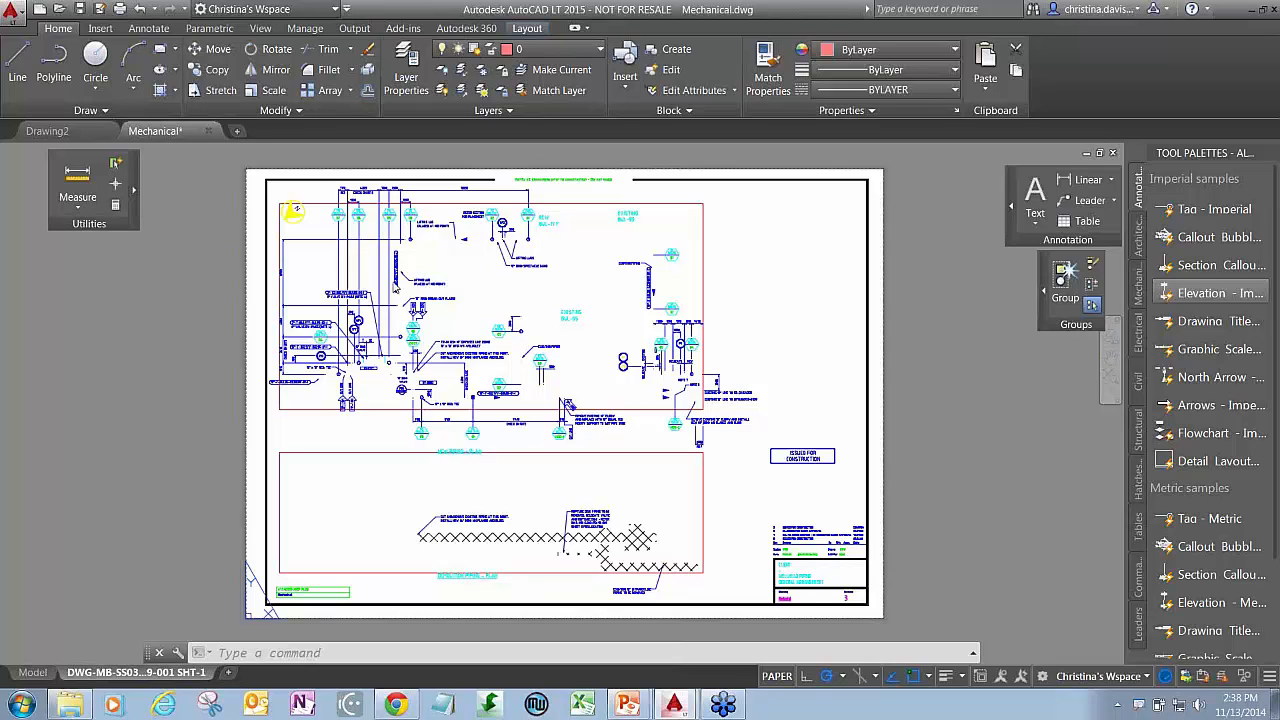
pyautogui.write('CUI')
pyautogui.press('Return')
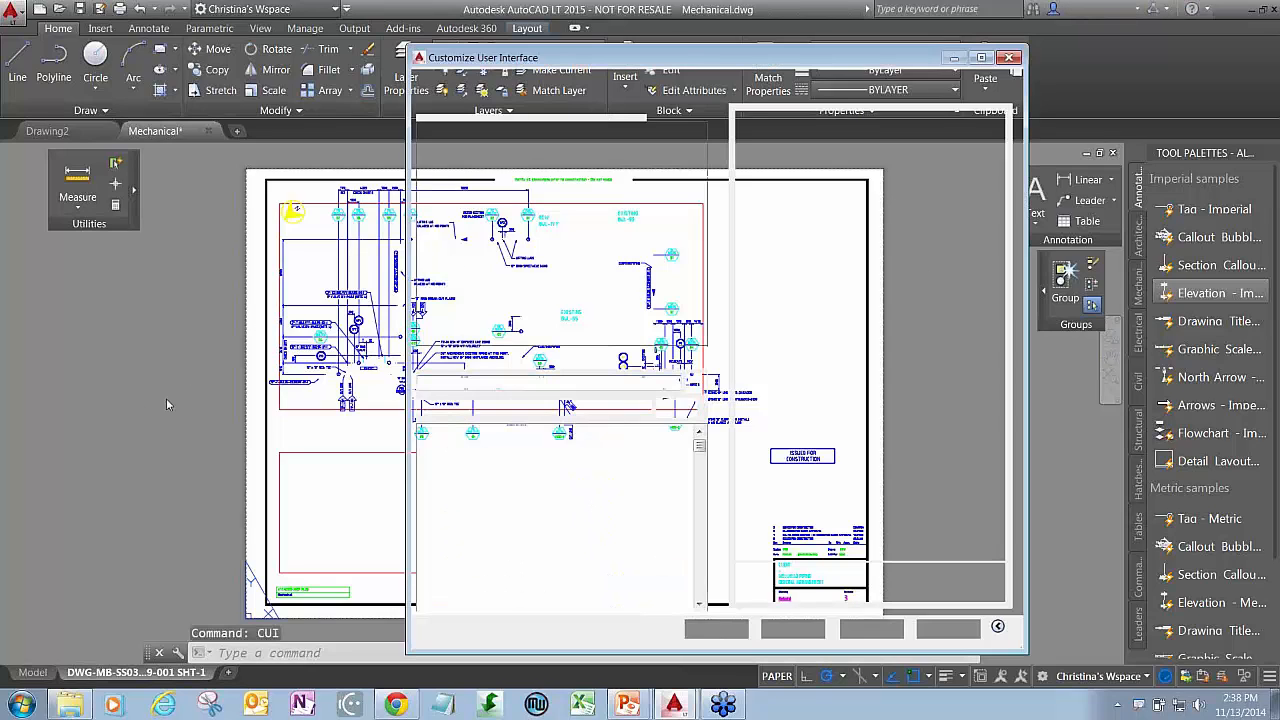
pyautogui.click(484, 77)
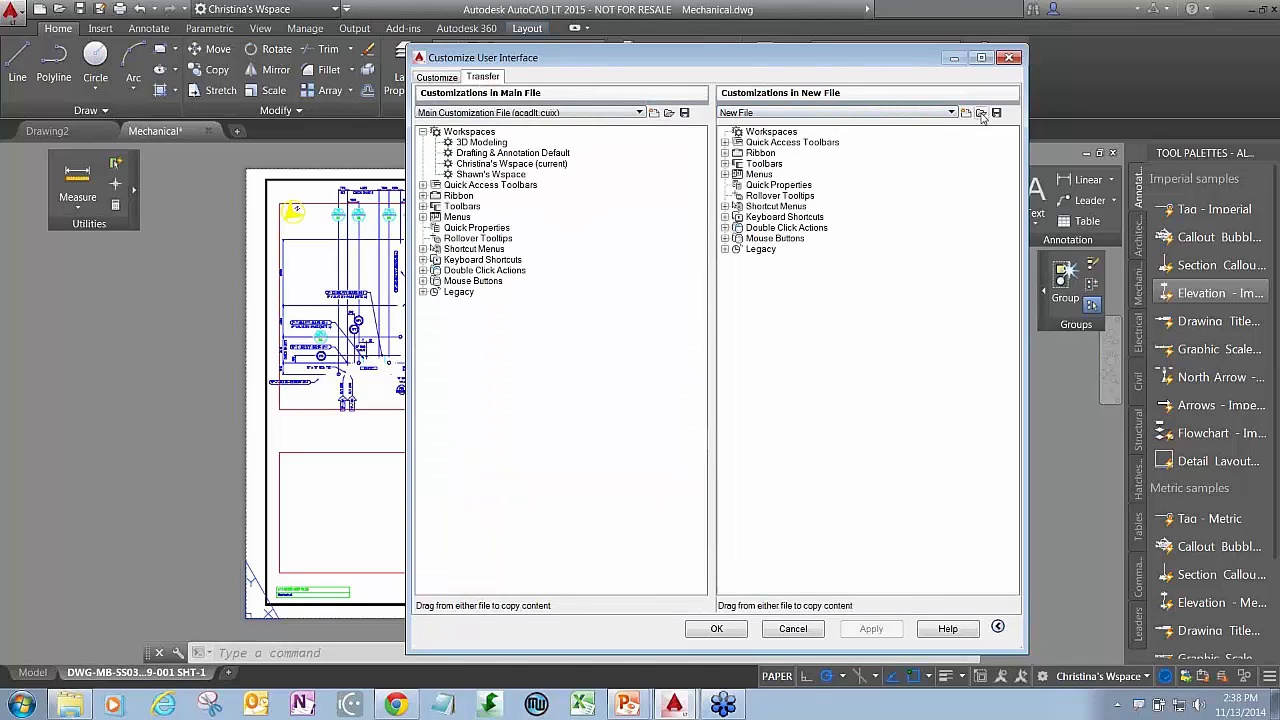
# Step: Load acad.cuix from the AutoCAD 2014 R19.1 enu Support folder and copy its AutoCAD Classic workspace into the main customization file's workspaces
pyautogui.click(981, 112)
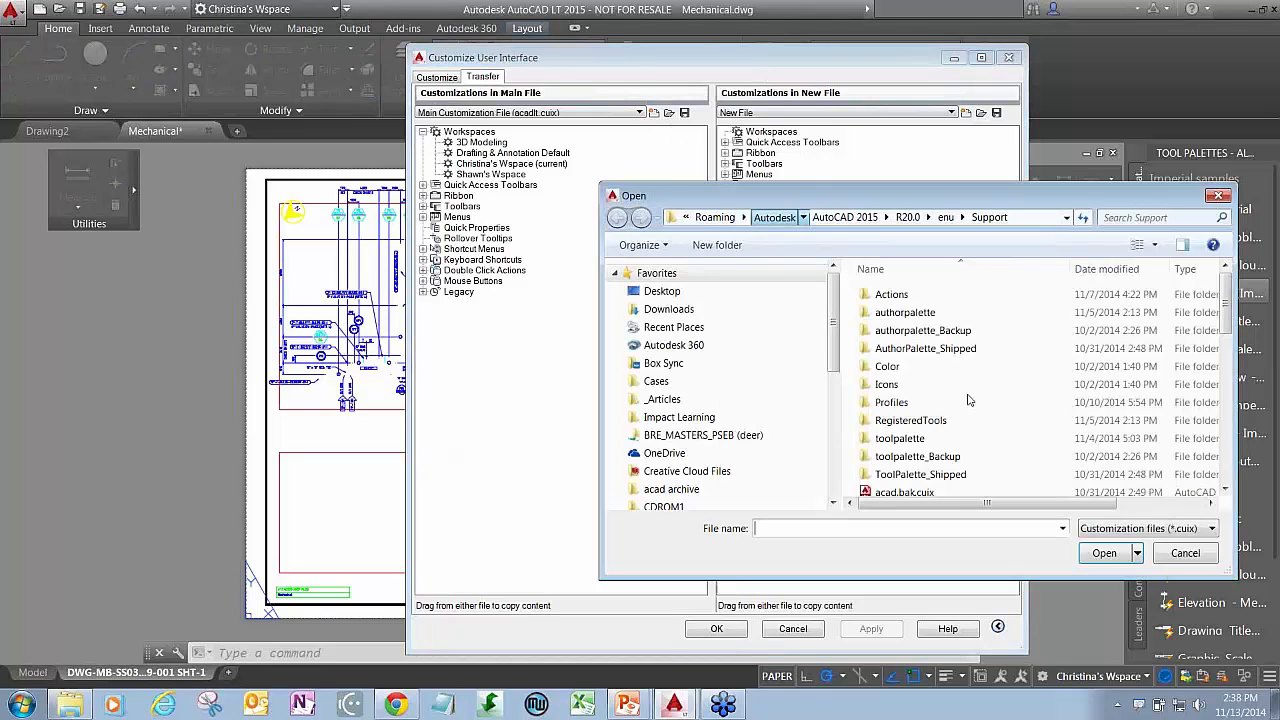
pyautogui.click(780, 217)
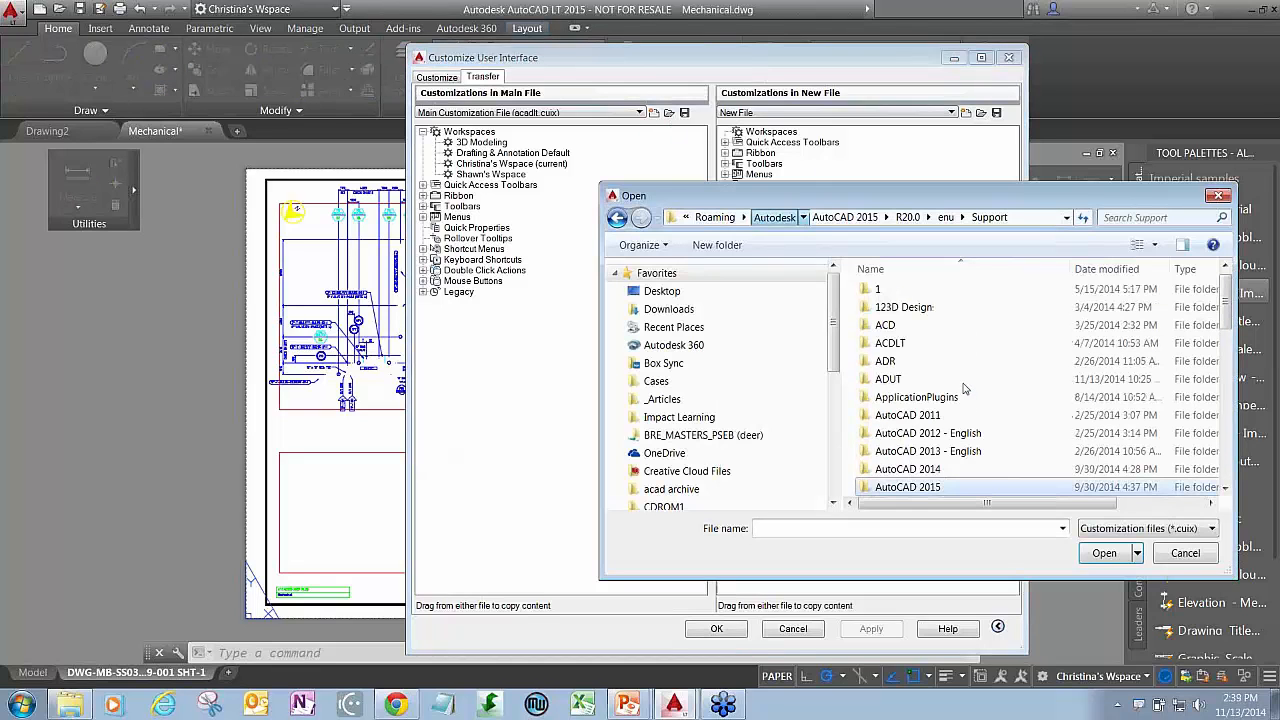
pyautogui.doubleClick(916, 469)
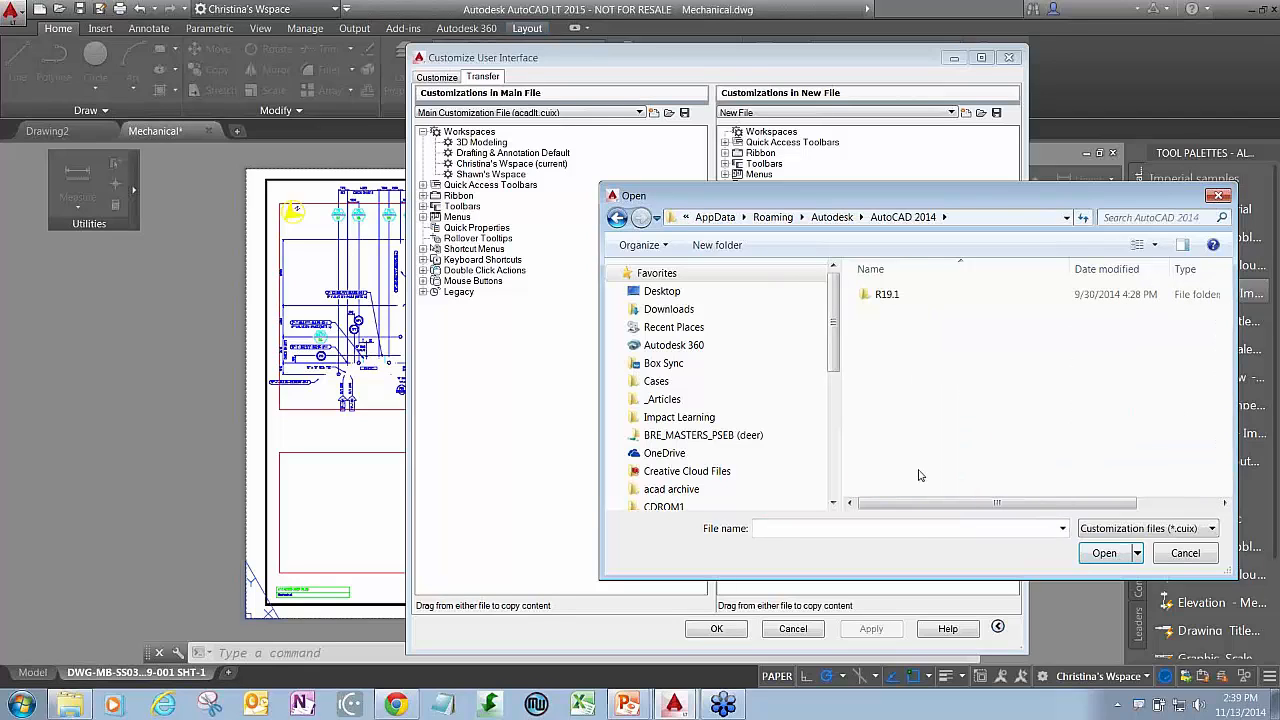
pyautogui.doubleClick(886, 296)
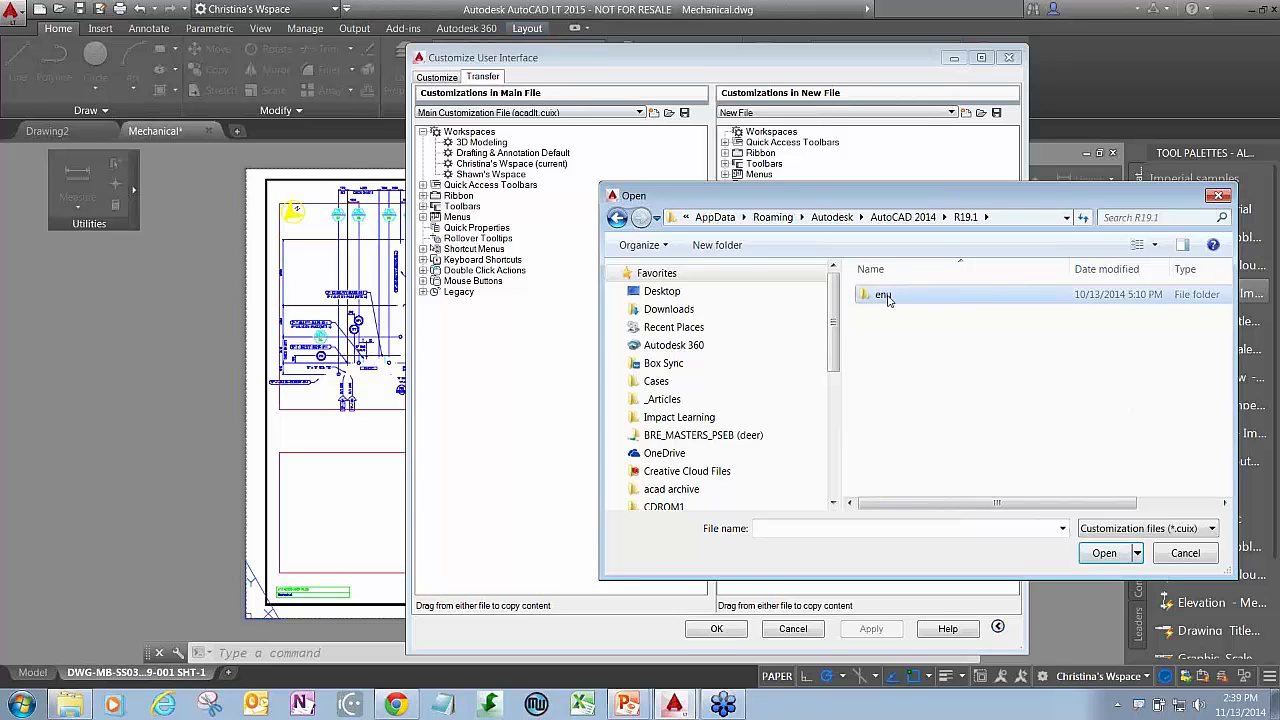
pyautogui.doubleClick(886, 296)
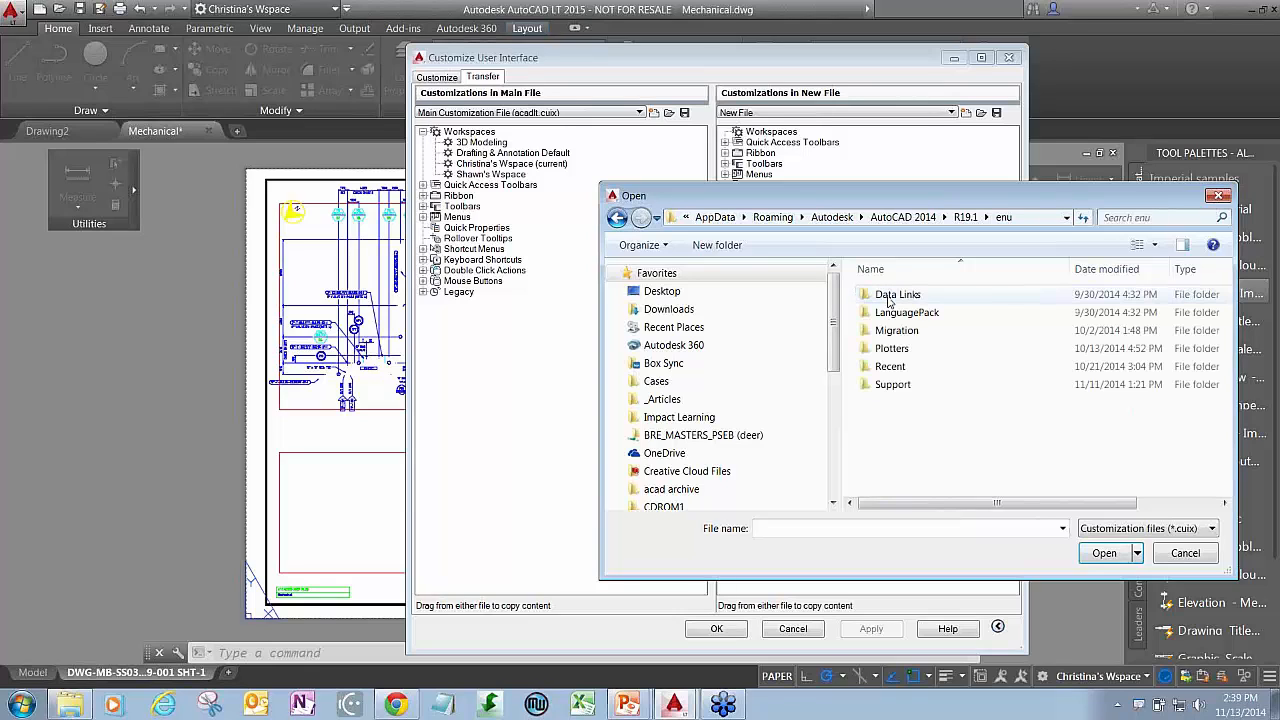
pyautogui.doubleClick(892, 386)
pyautogui.doubleClick(897, 440)
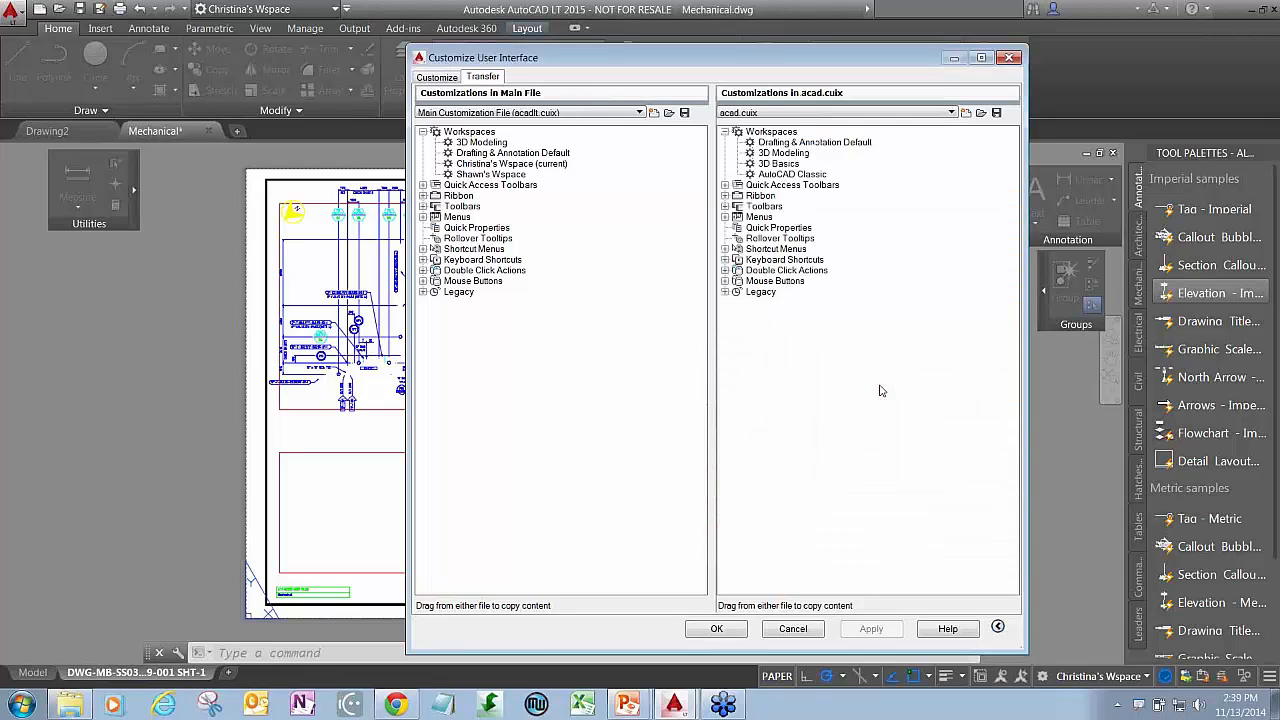
pyautogui.moveTo(800, 175); pyautogui.dragTo(522, 142)
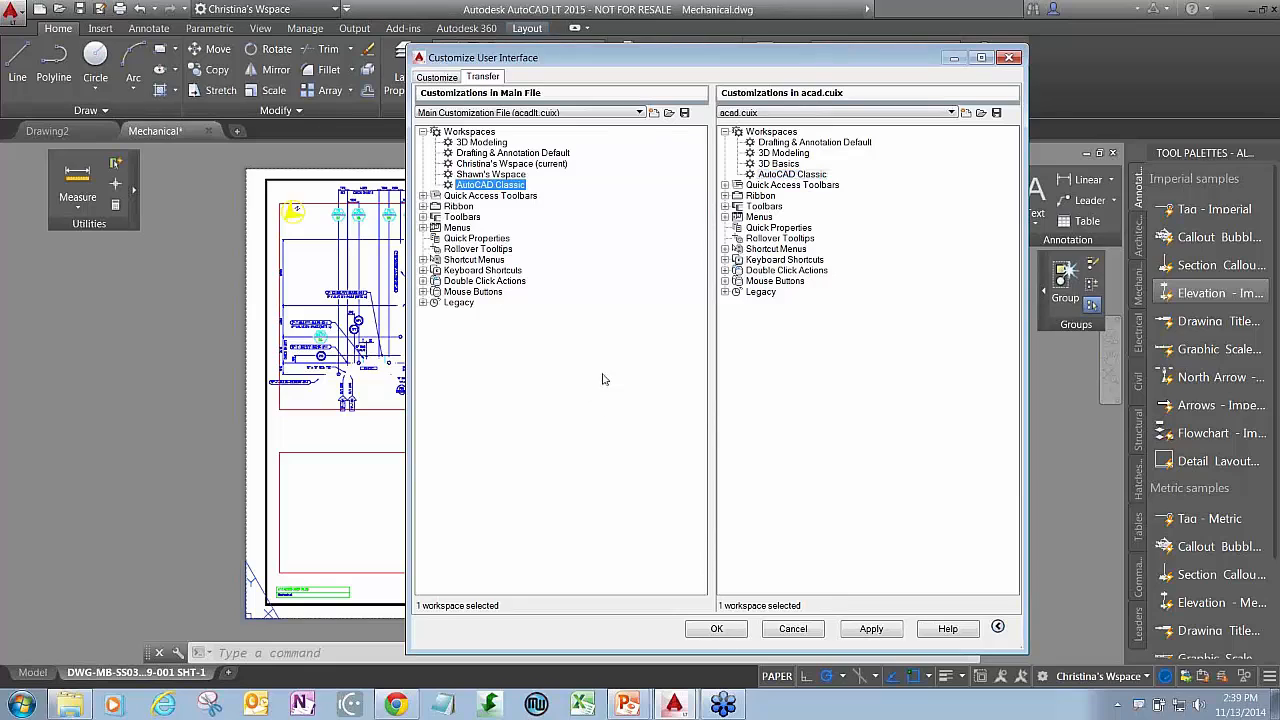
# Step: Delete the AutoCAD Classic workspace from the main customization file and exit the editor, discarding the unsaved changes
pyautogui.rightClick(519, 192)
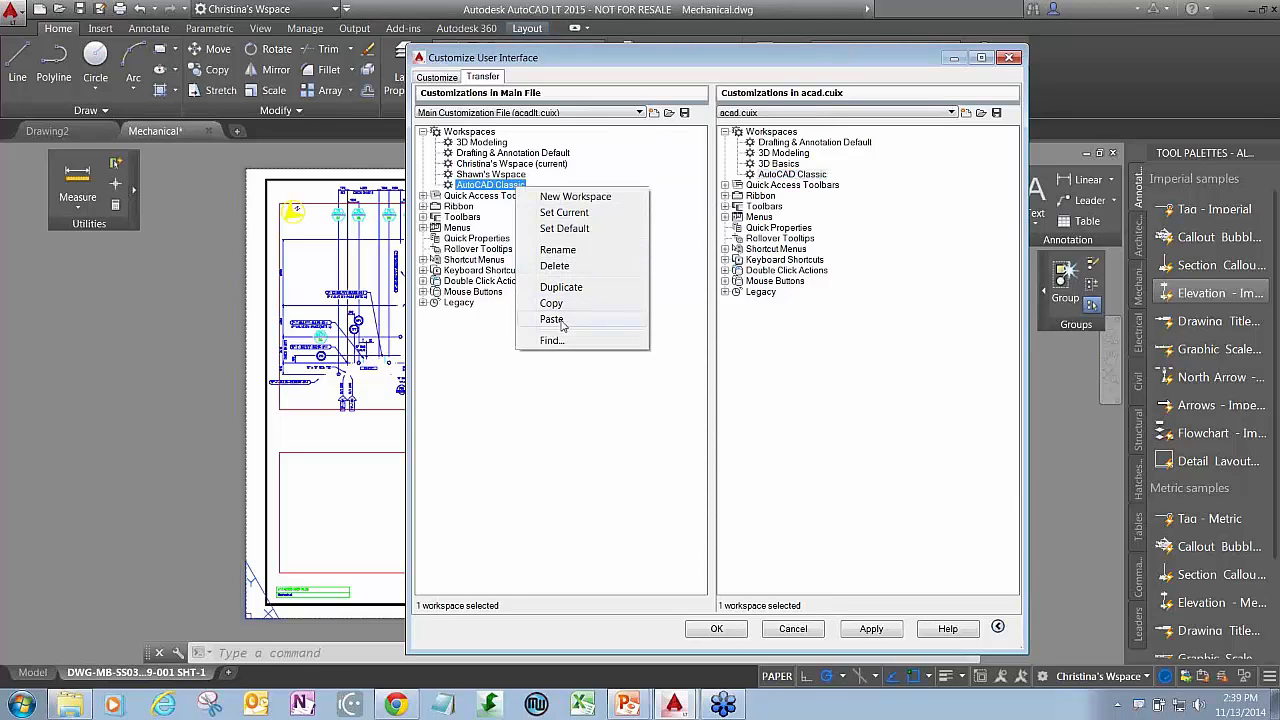
pyautogui.click(657, 326)
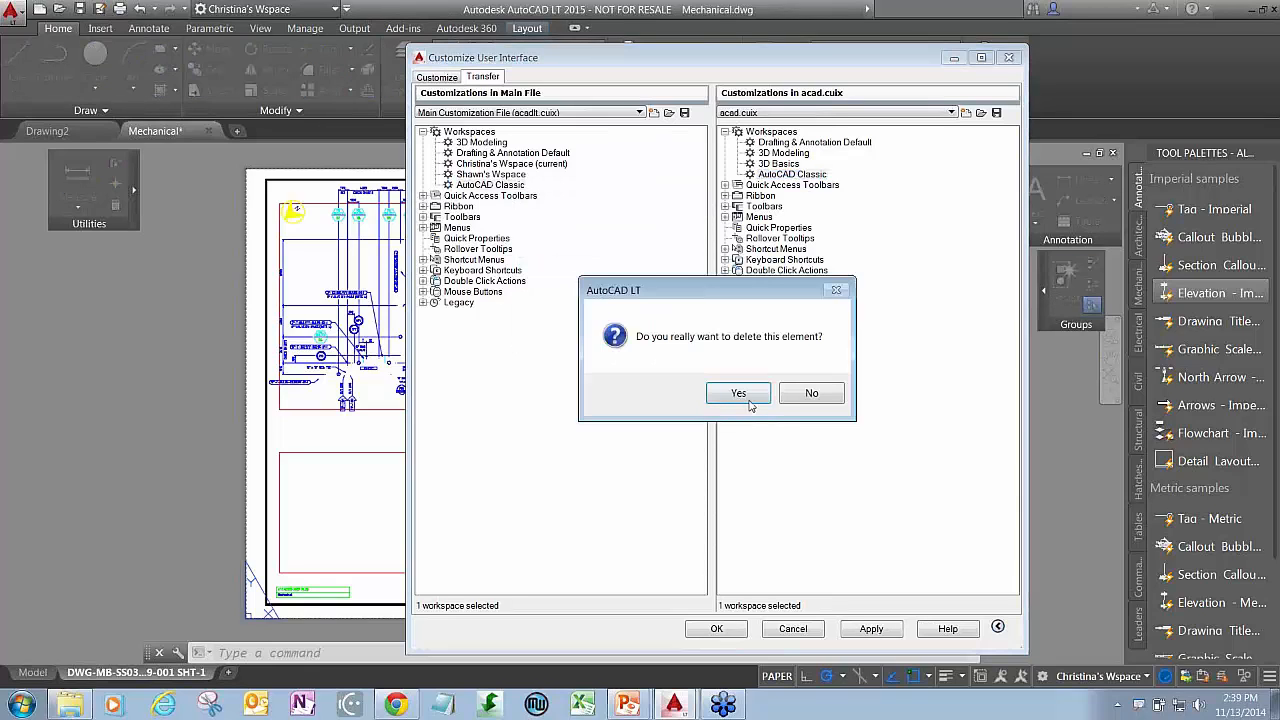
pyautogui.click(744, 396)
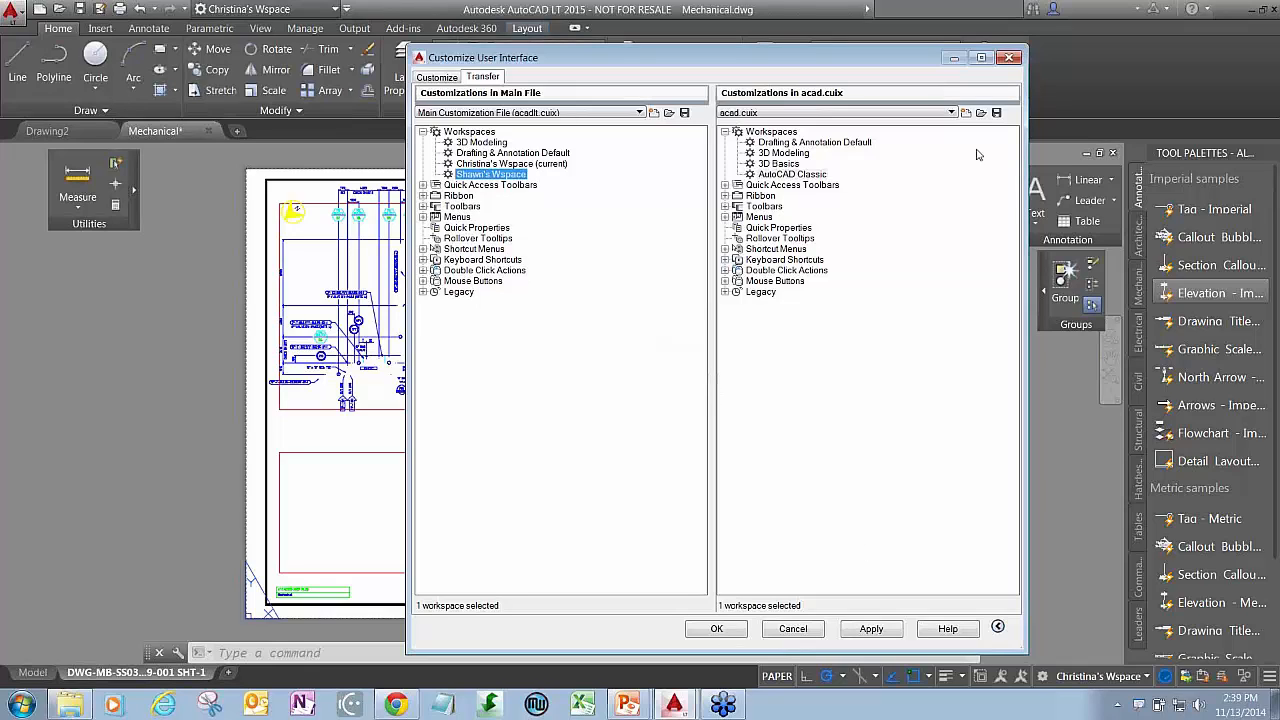
pyautogui.click(1010, 58)
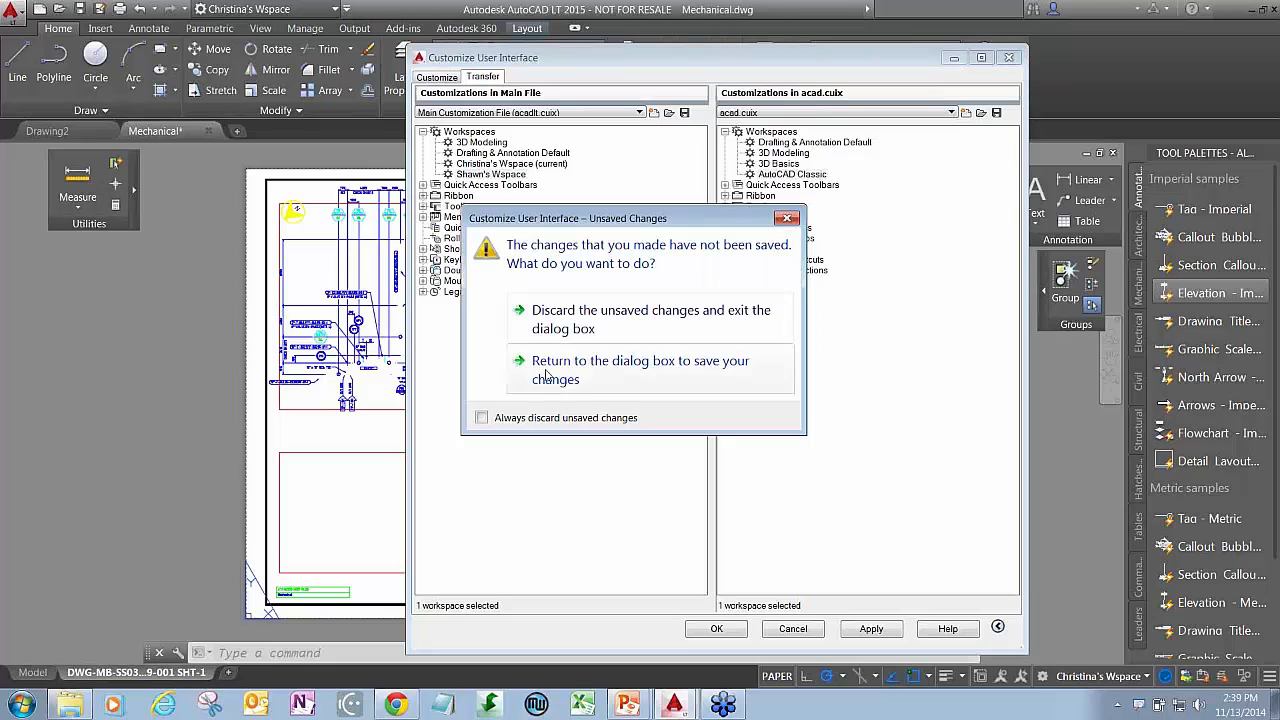
pyautogui.click(583, 333)
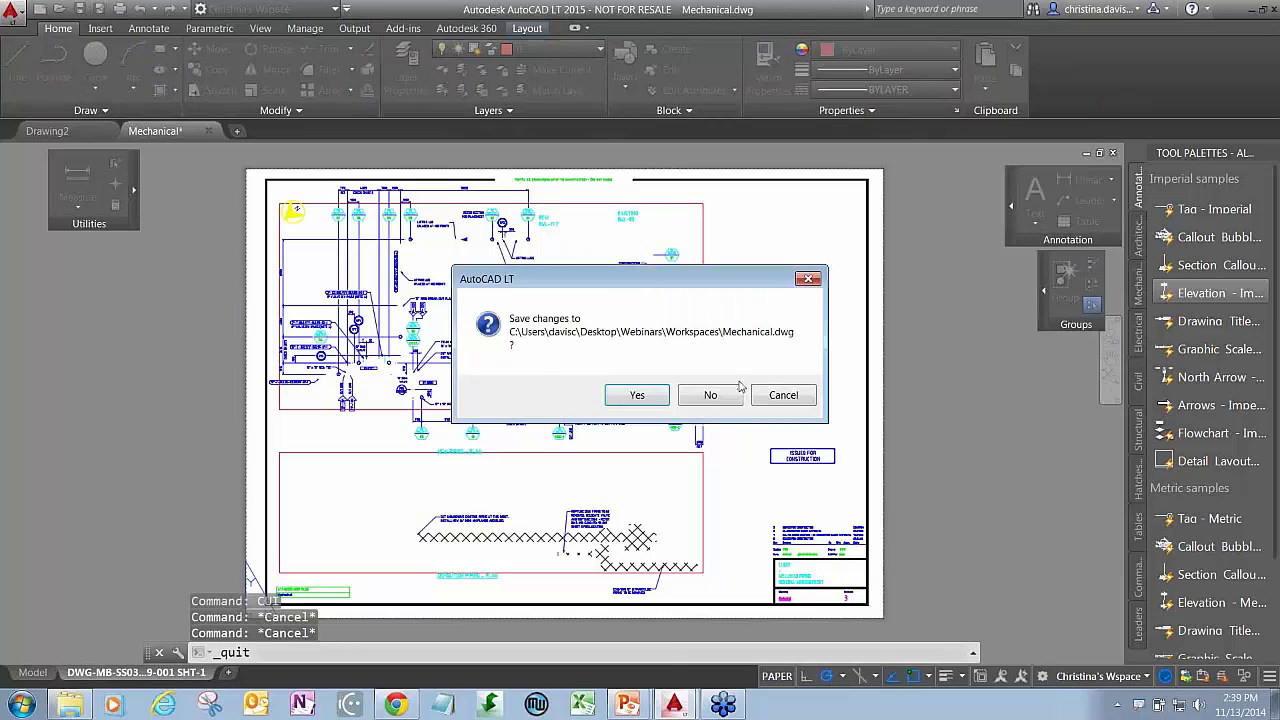
# Step: Exit AutoCAD LT without saving Mechanical.dwg and try to start Migrate From a Previous Release for AutoCAD LT 2015 from the Windows programs
pyautogui.click(712, 393)
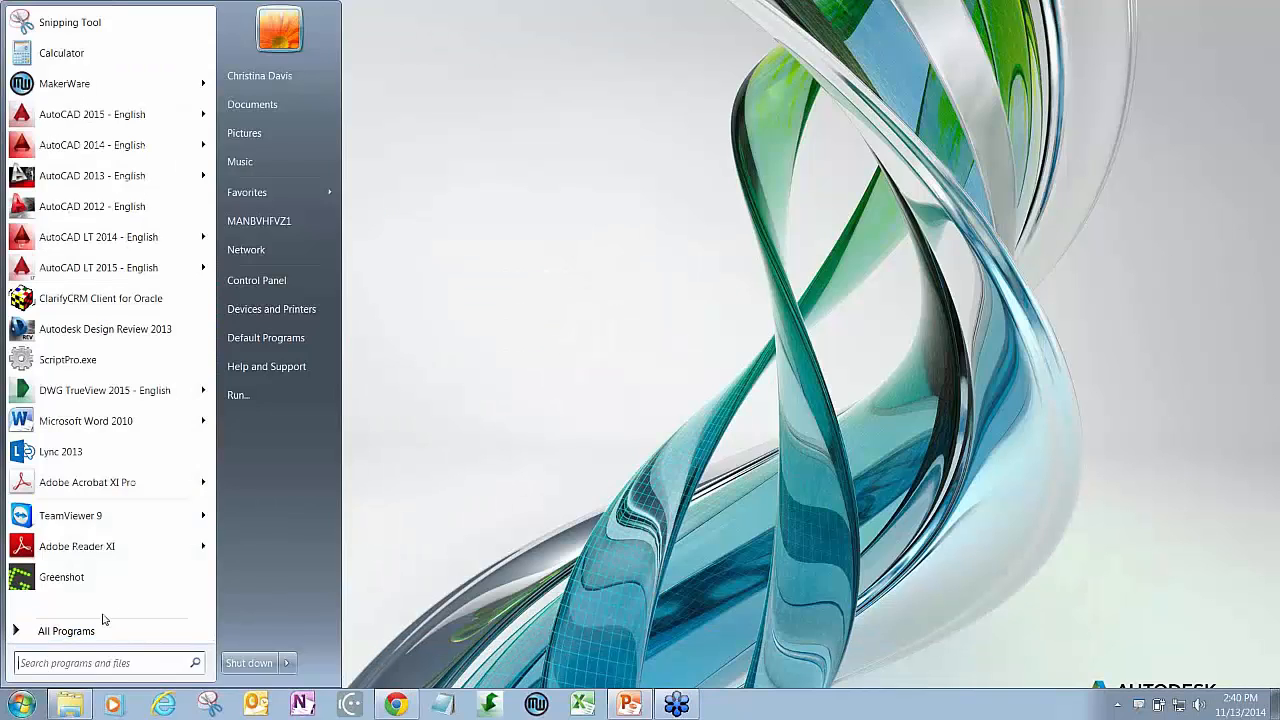
pyautogui.click(86, 634)
pyautogui.click(45, 479)
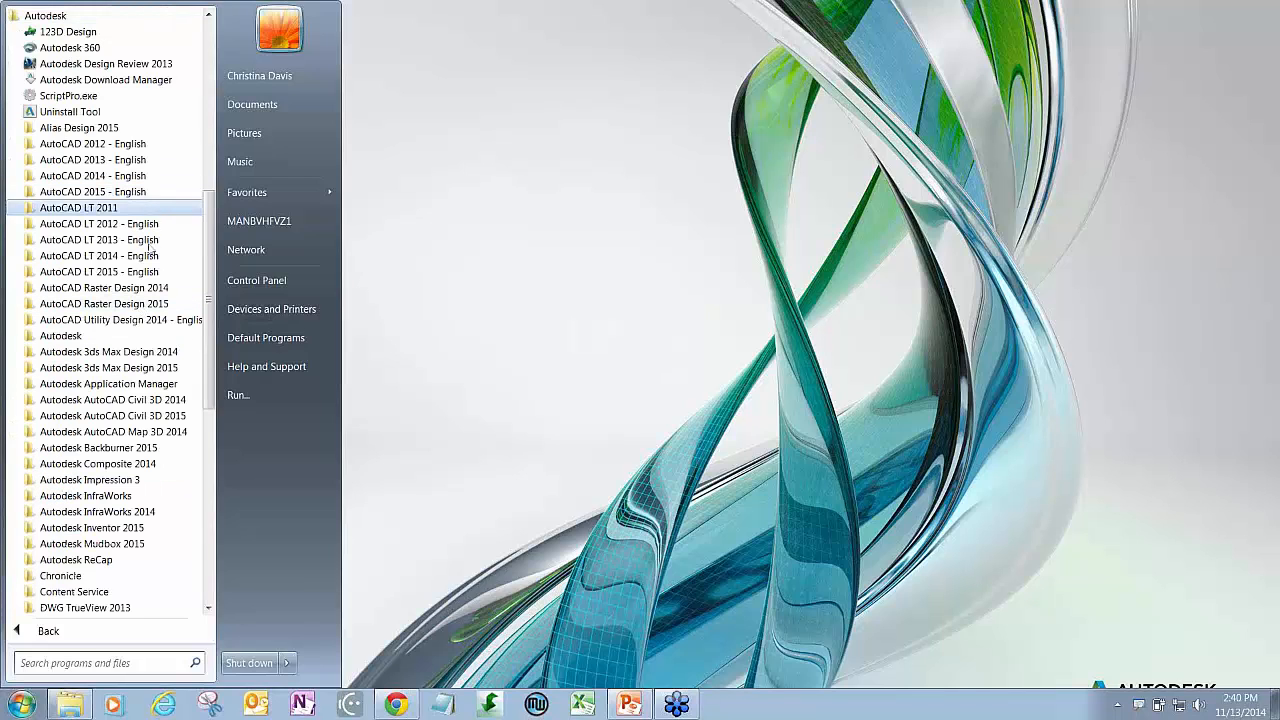
pyautogui.click(141, 272)
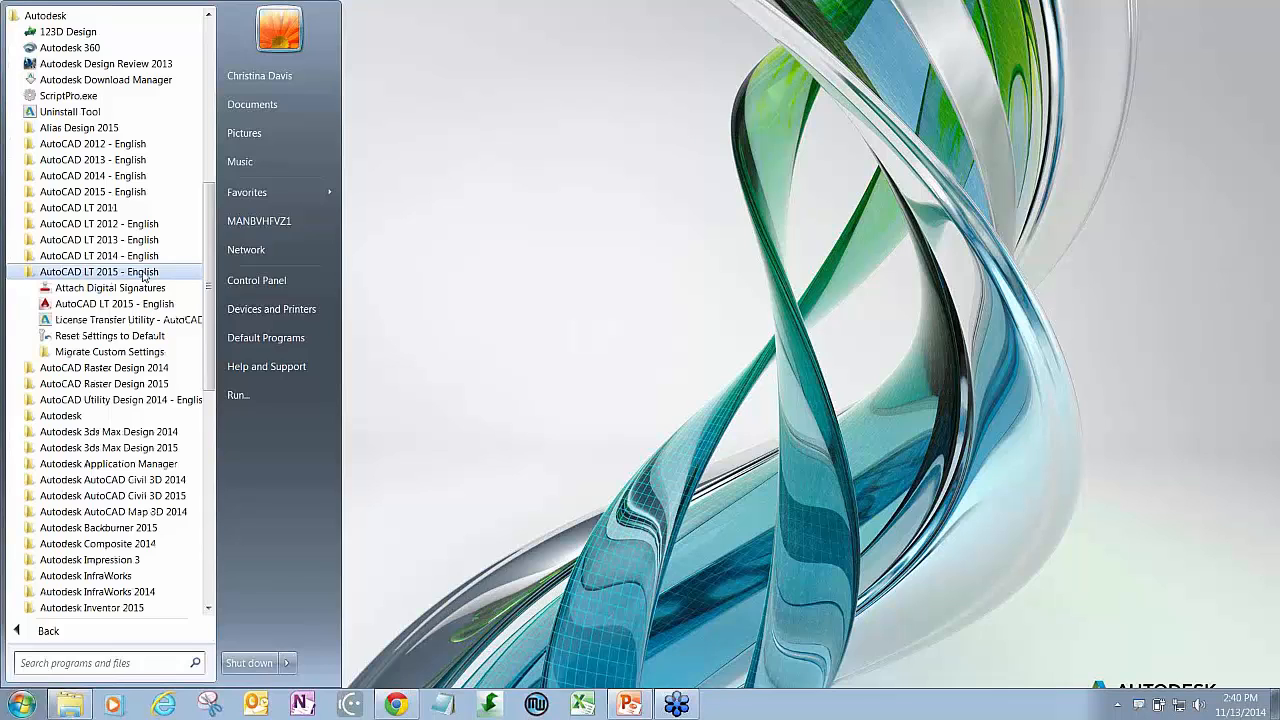
pyautogui.click(119, 354)
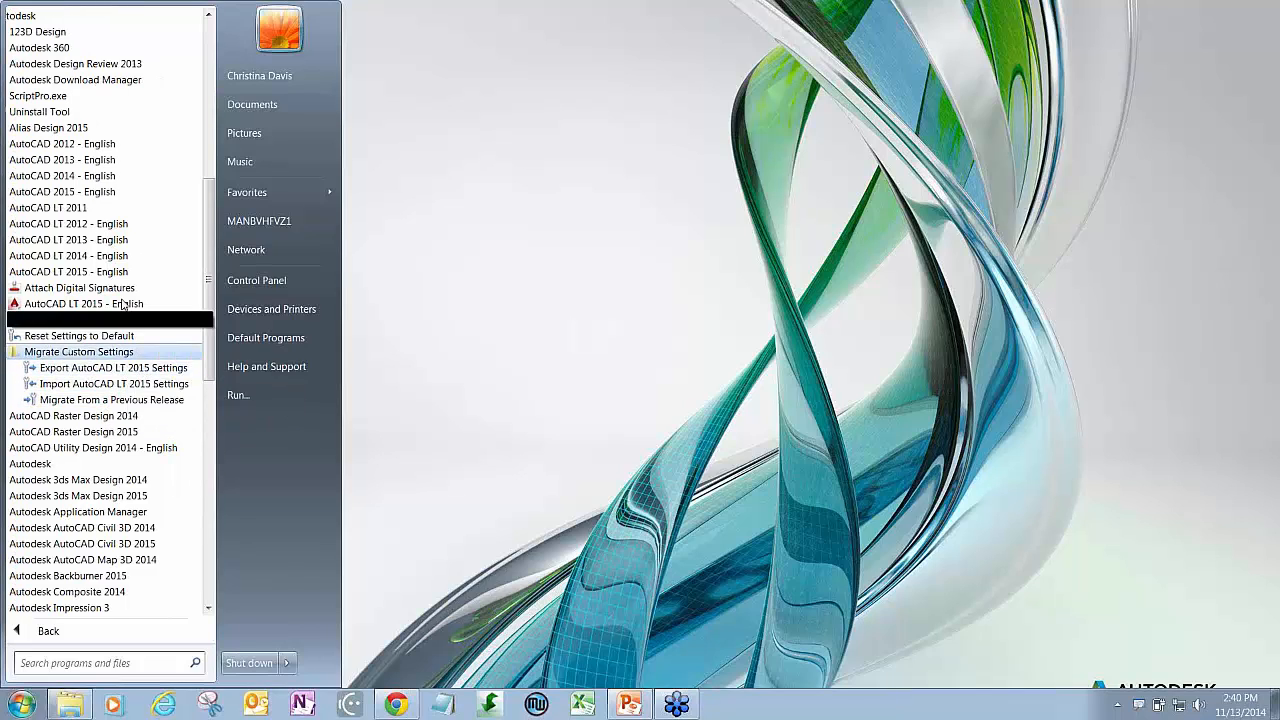
pyautogui.click(117, 400)
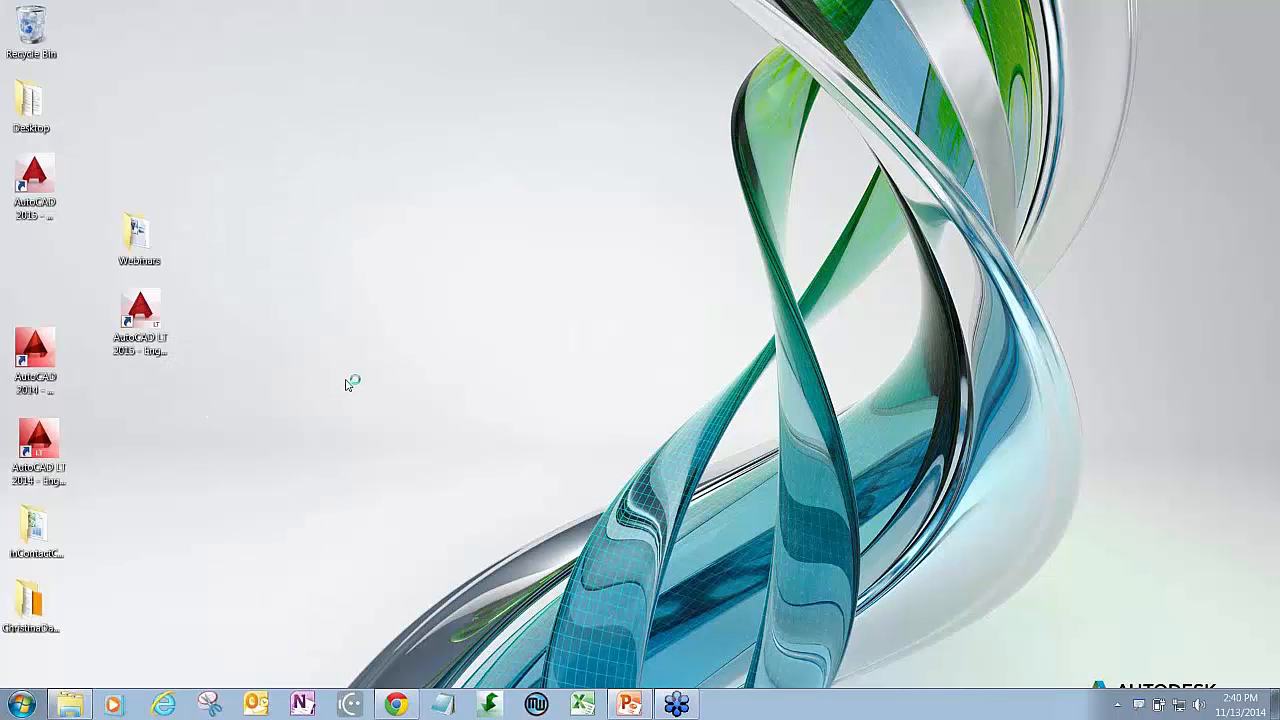
pyautogui.click(786, 413)
# Step: Try again to launch a Migrate Custom Settings utility of AutoCAD LT 2015 from the Windows programs
pyautogui.click(22, 704)
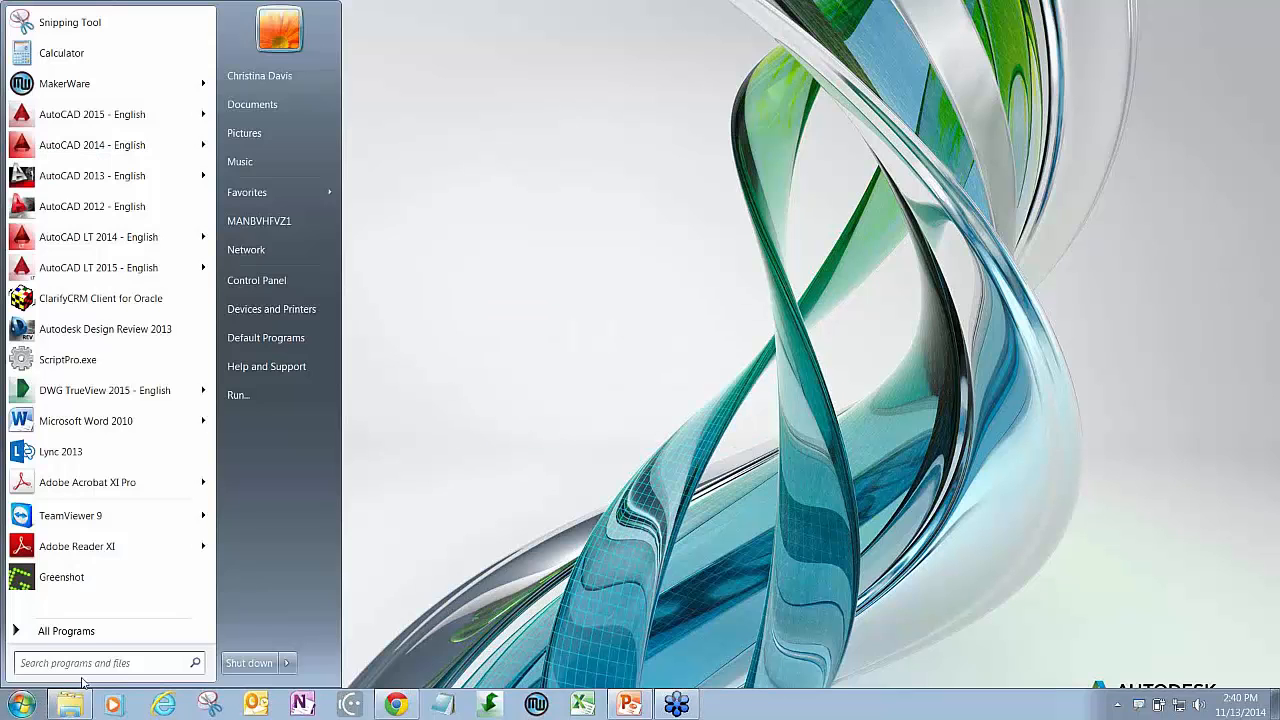
pyautogui.click(82, 631)
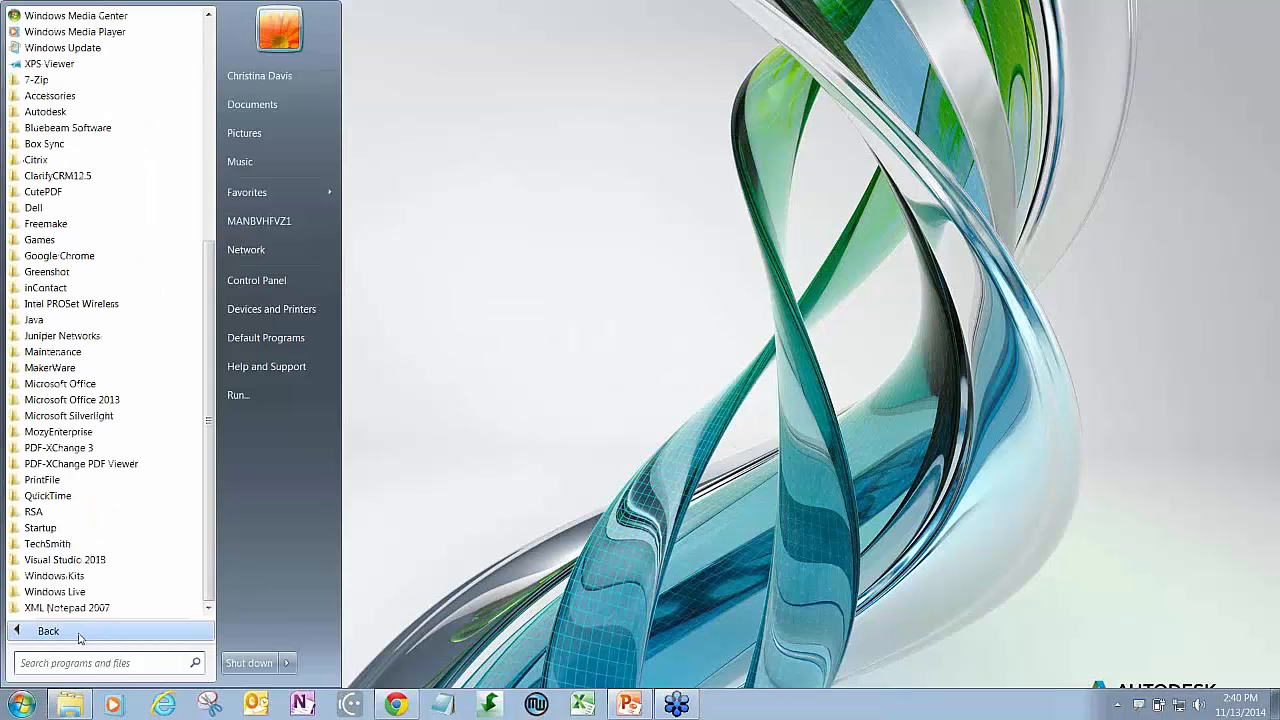
pyautogui.click(55, 112)
pyautogui.click(115, 272)
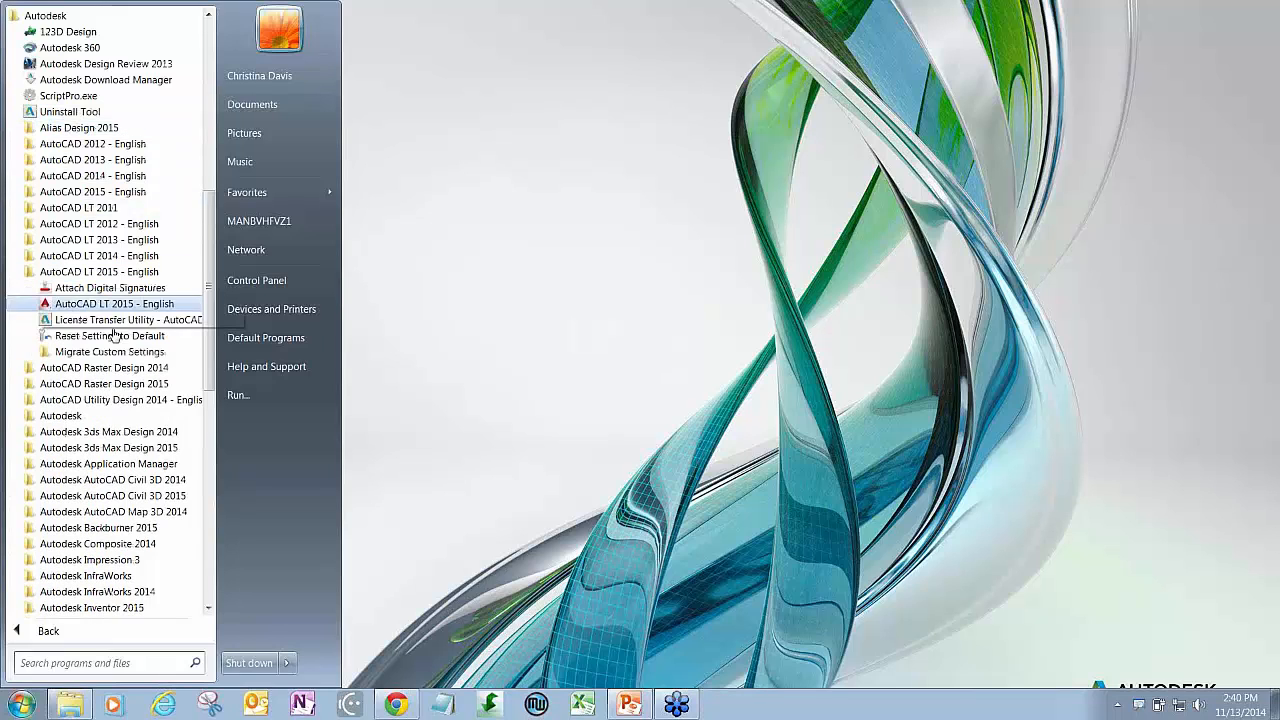
pyautogui.click(110, 351)
pyautogui.click(150, 383)
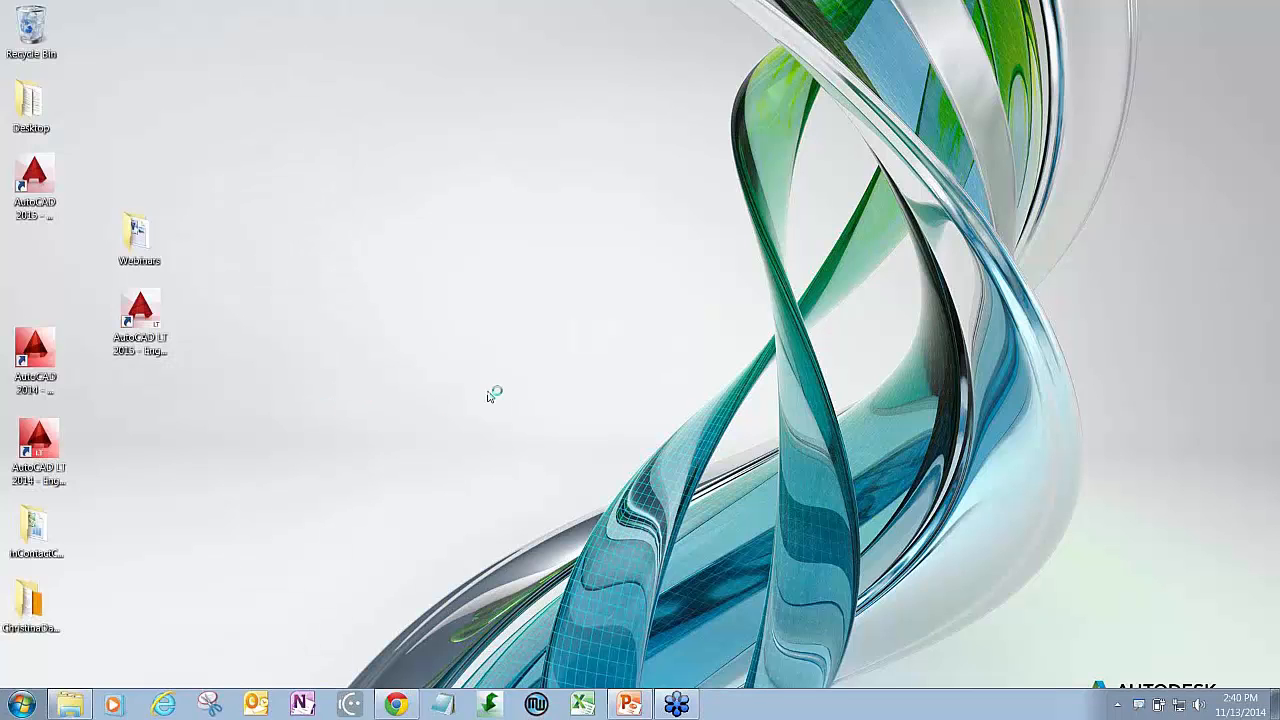
pyautogui.click(790, 411)
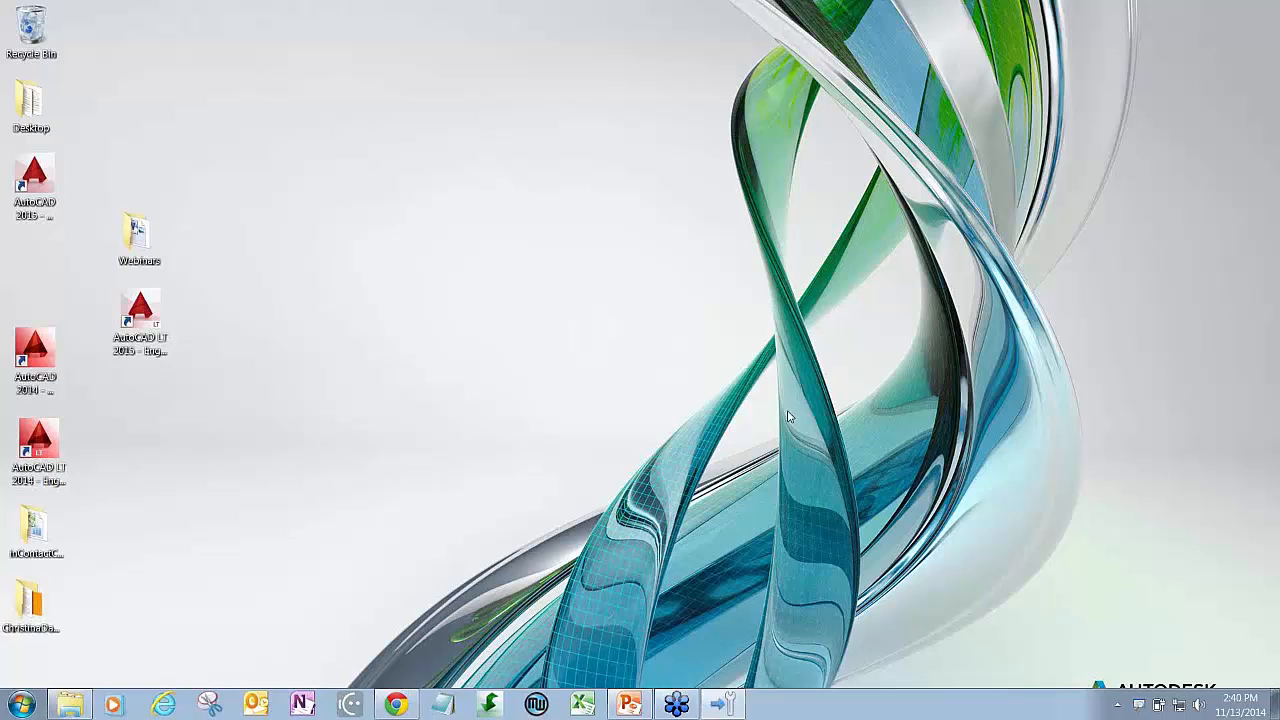
# Step: Examine the running processes sorted by image name in Windows Task Manager and close it
pyautogui.rightClick(808, 706)
pyautogui.click(873, 661)
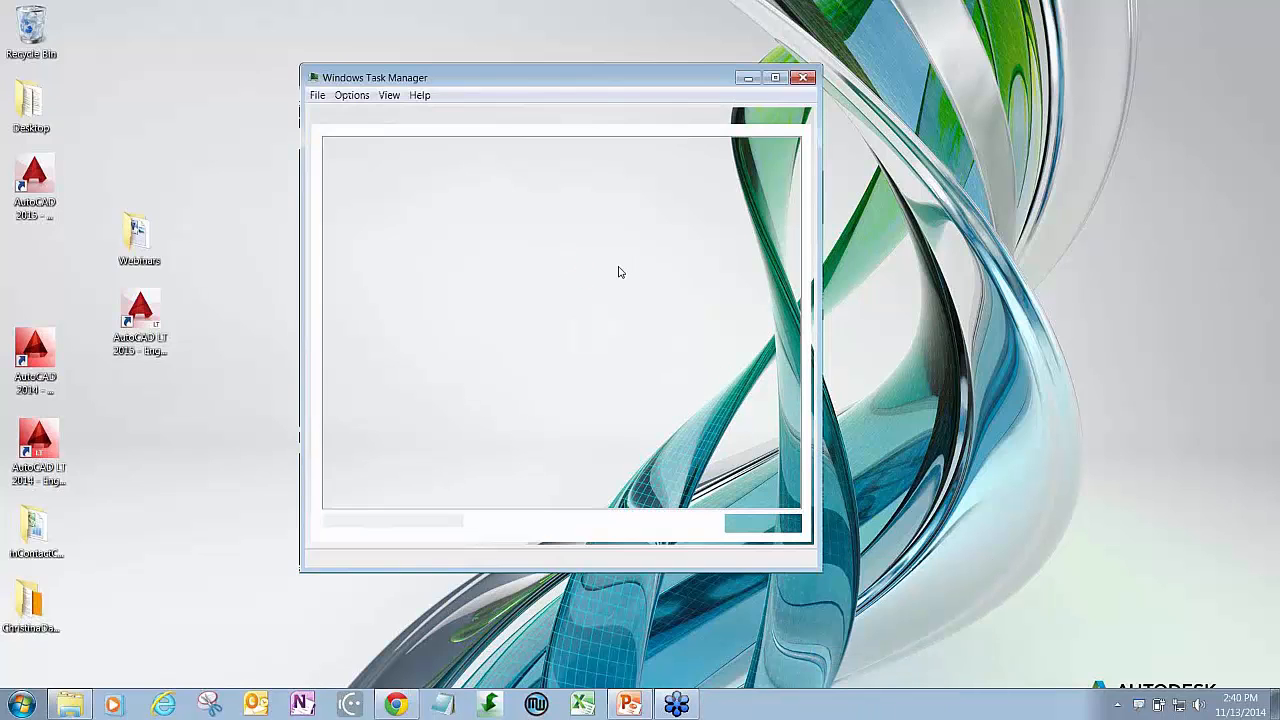
pyautogui.click(358, 148)
pyautogui.click(358, 148)
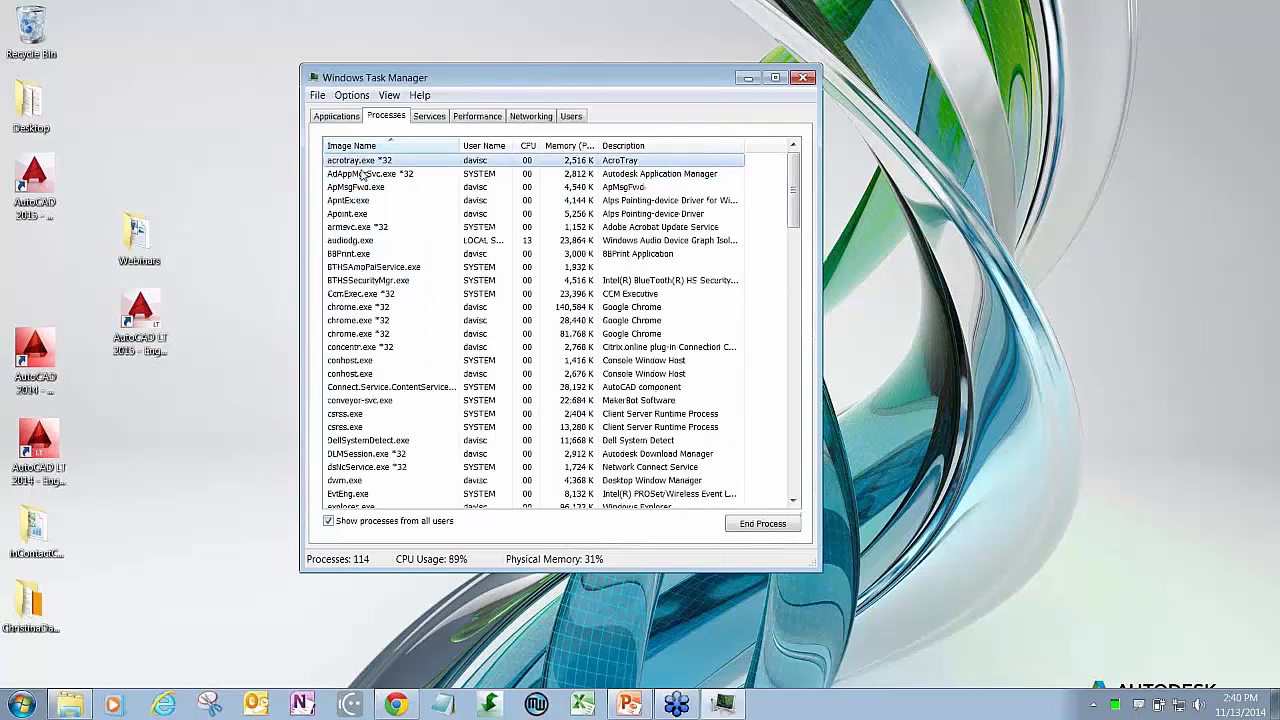
pyautogui.scroll(-1, 369, 196)
pyautogui.scroll(1, 369, 196)
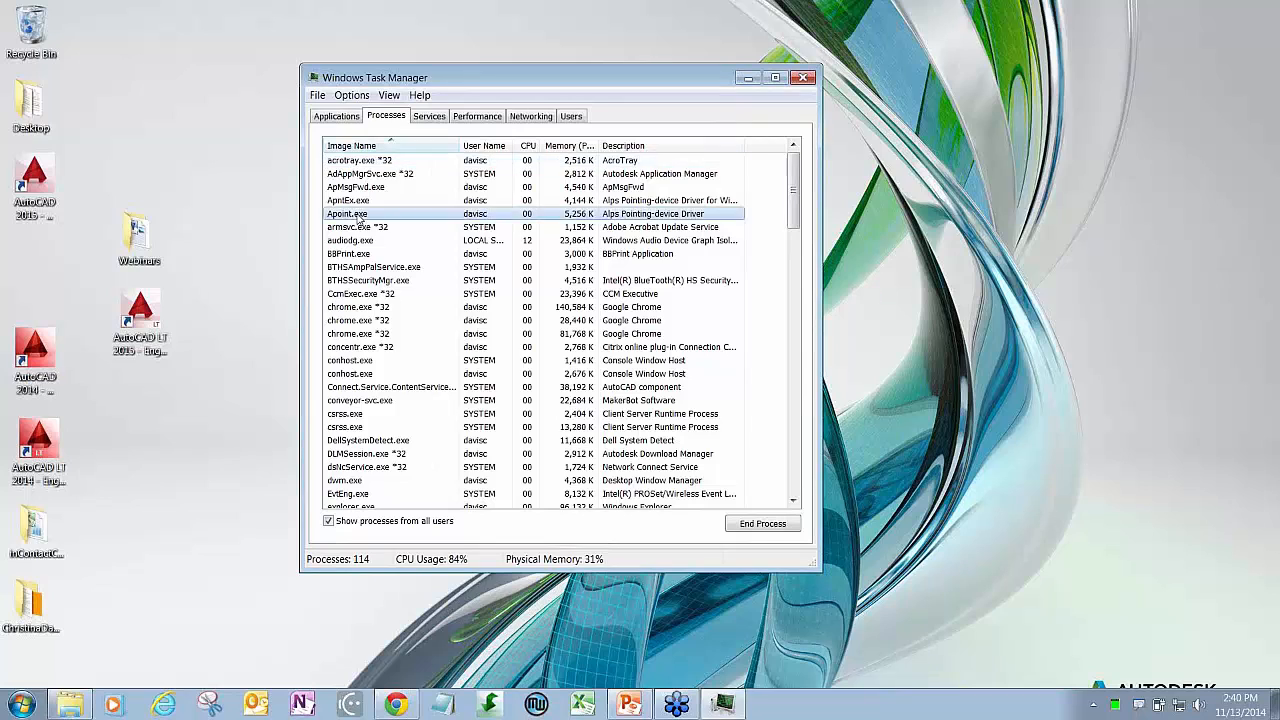
pyautogui.click(803, 77)
# Step: Launch the Migrate From a Previous Release utility of AutoCAD LT 2014 - English from the Windows programs
pyautogui.click(21, 704)
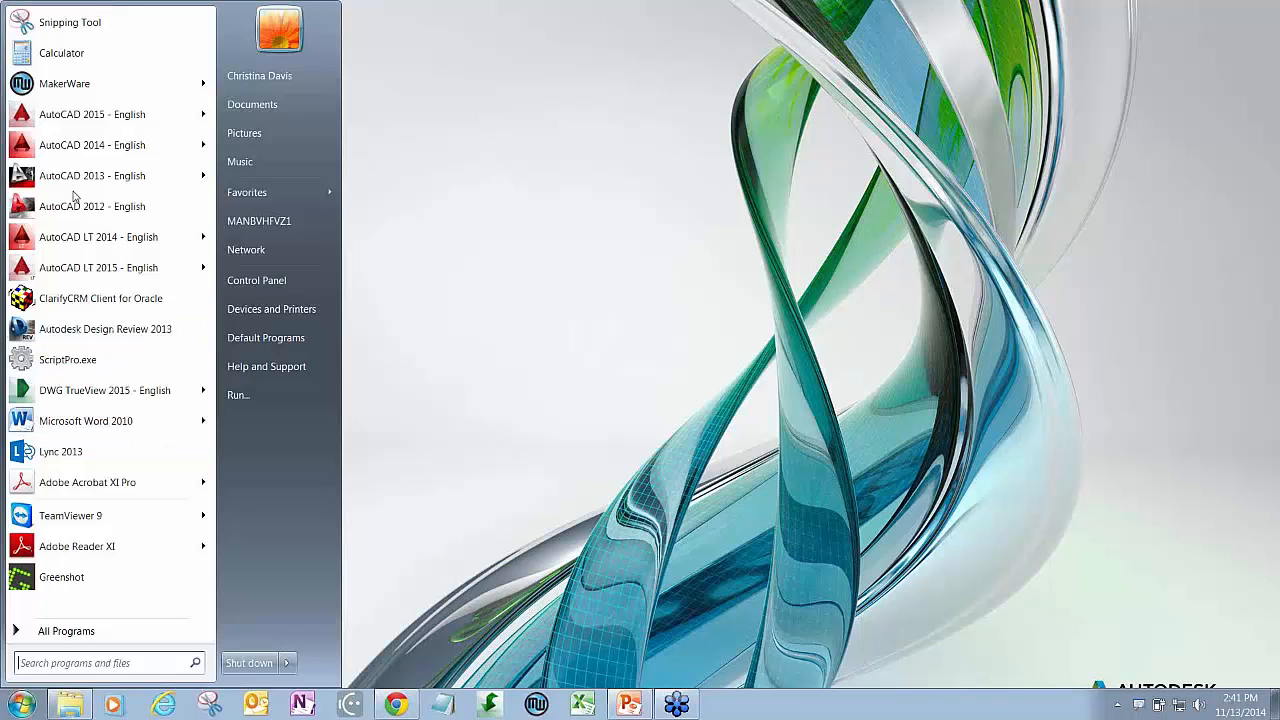
pyautogui.click(55, 630)
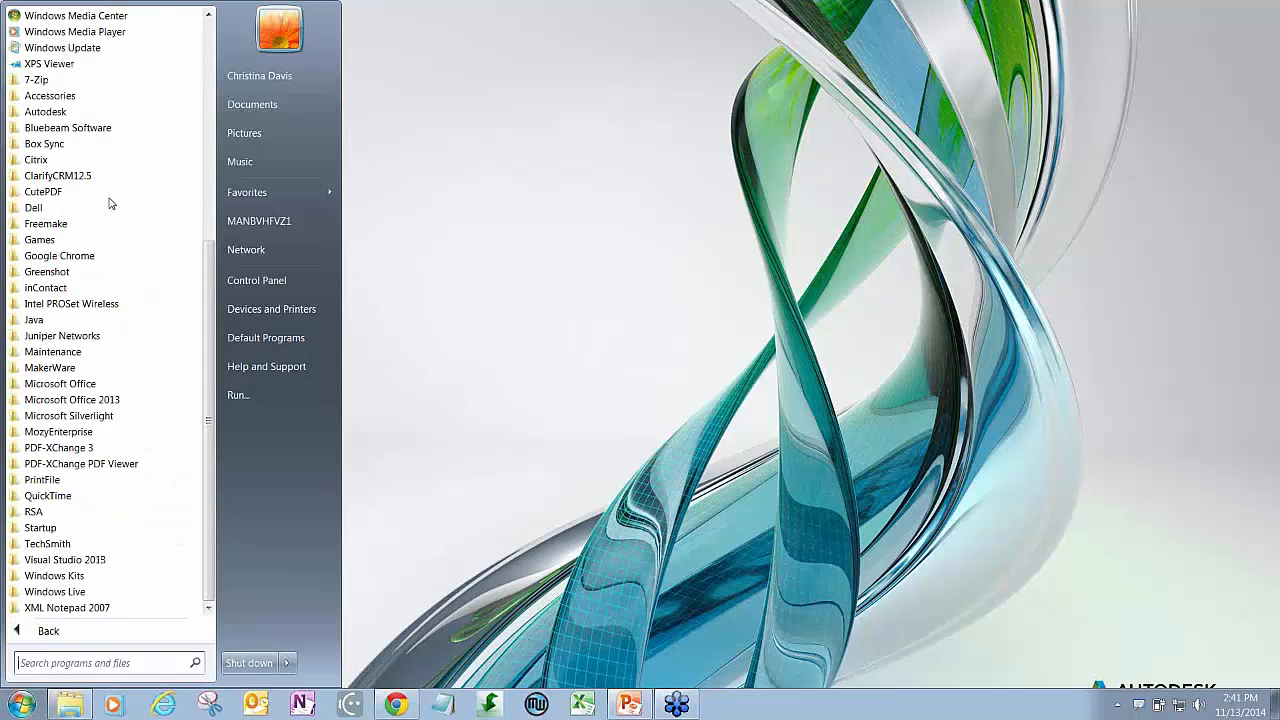
pyautogui.click(48, 111)
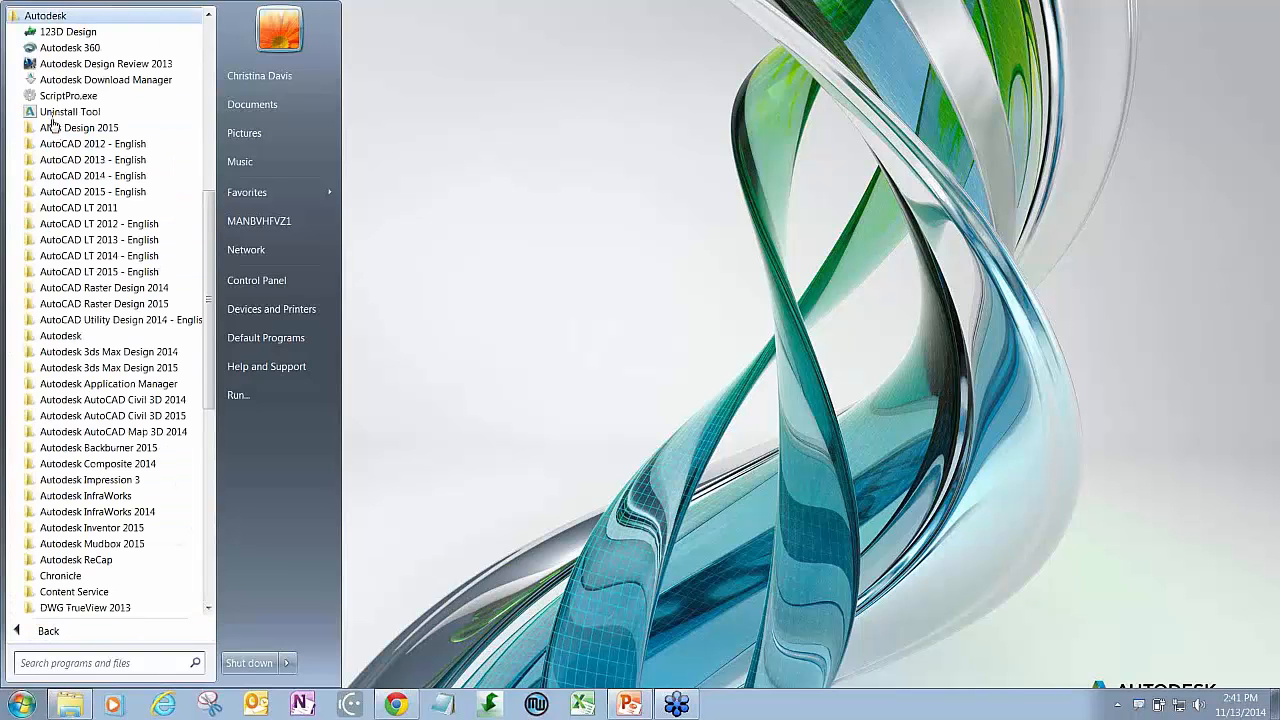
pyautogui.click(117, 256)
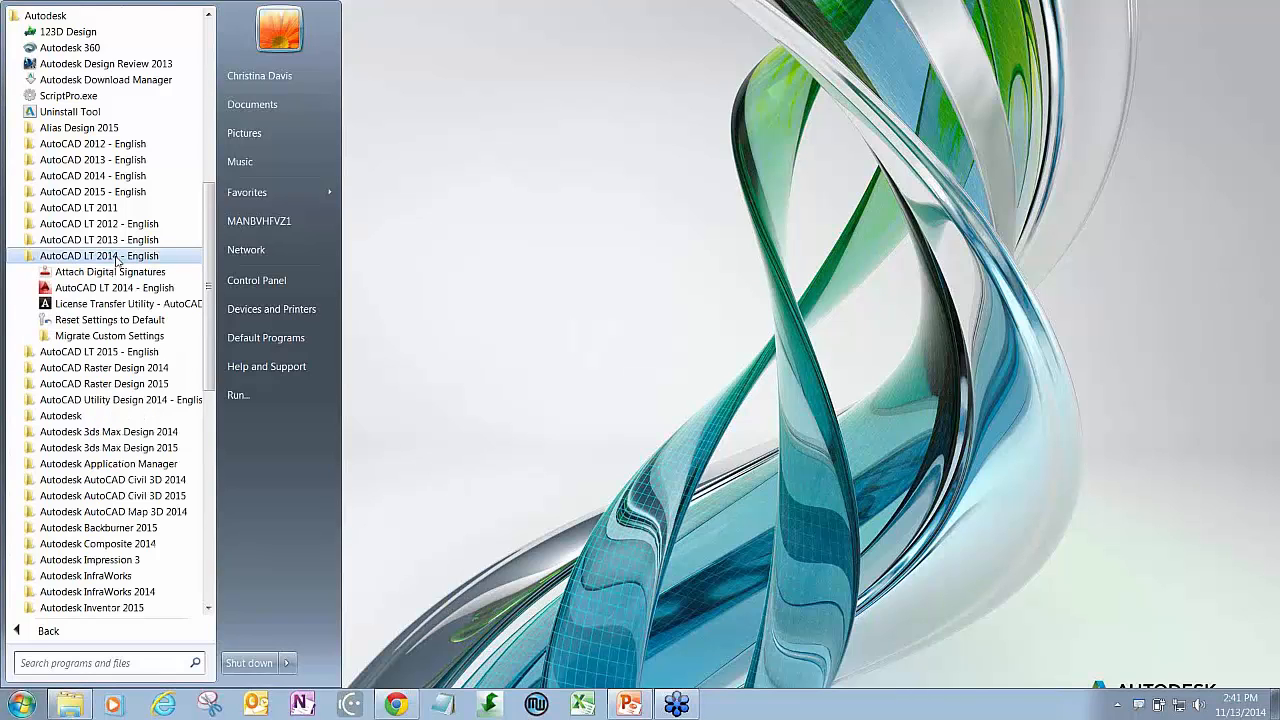
pyautogui.click(109, 336)
pyautogui.click(135, 384)
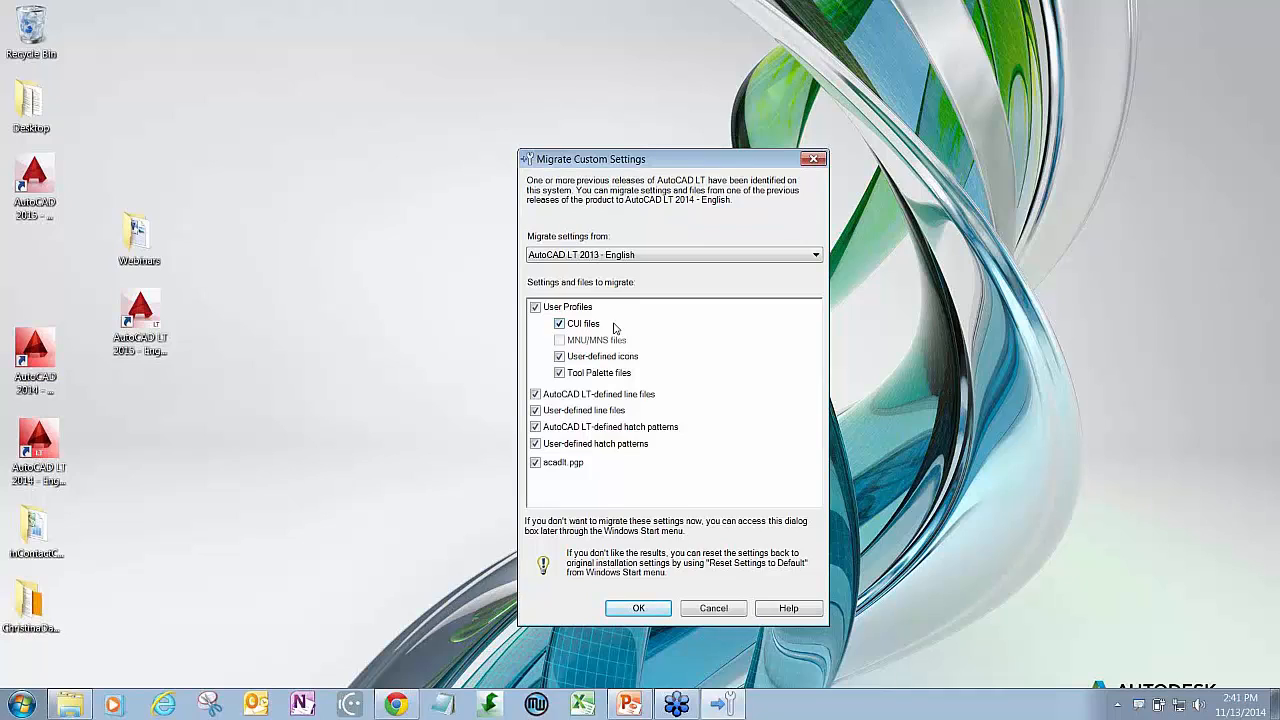
# Step: Keep AutoCAD LT 2013 - English as the migration source and exclude everything except the CUI files under User Profiles
pyautogui.click(590, 258)
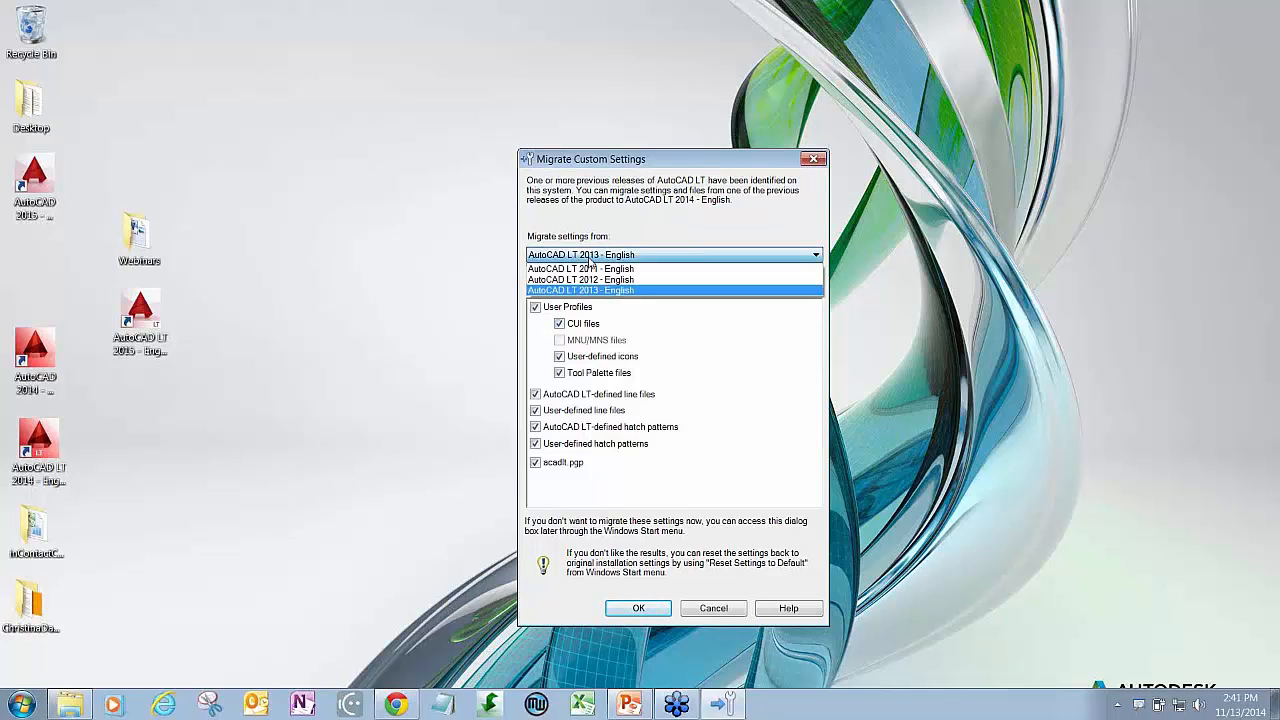
pyautogui.click(590, 262)
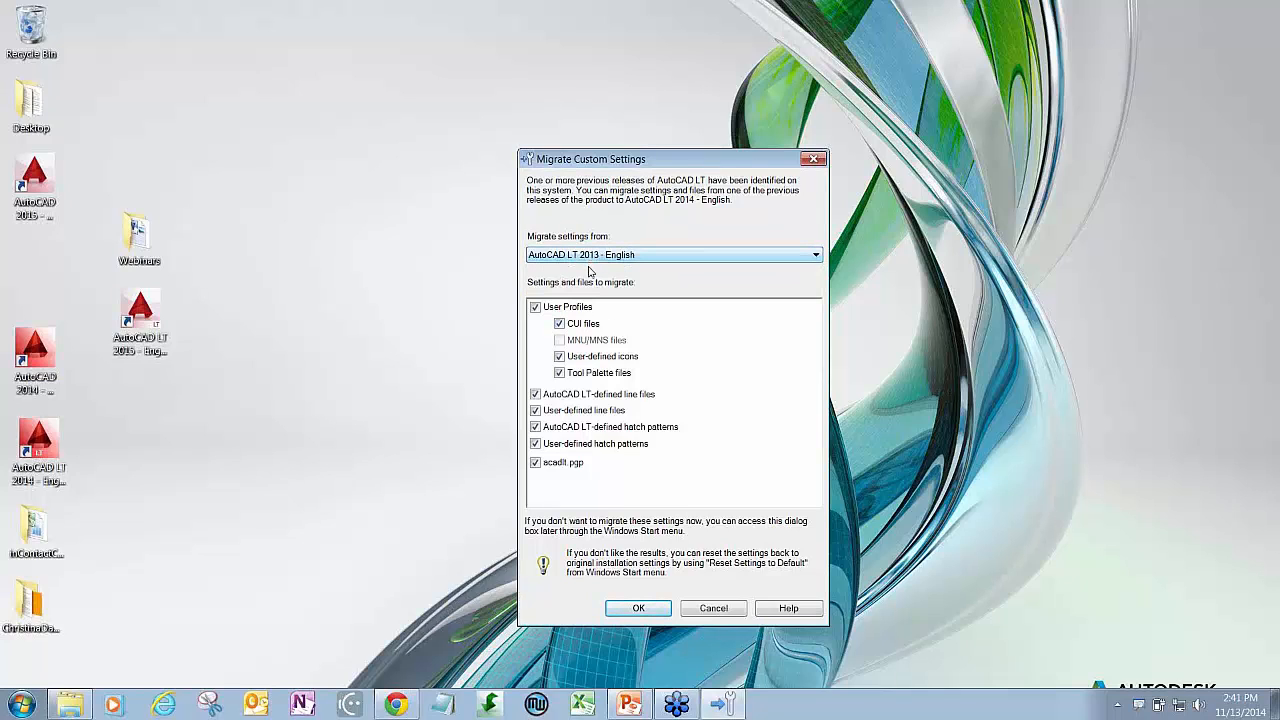
pyautogui.click(535, 463)
pyautogui.click(535, 444)
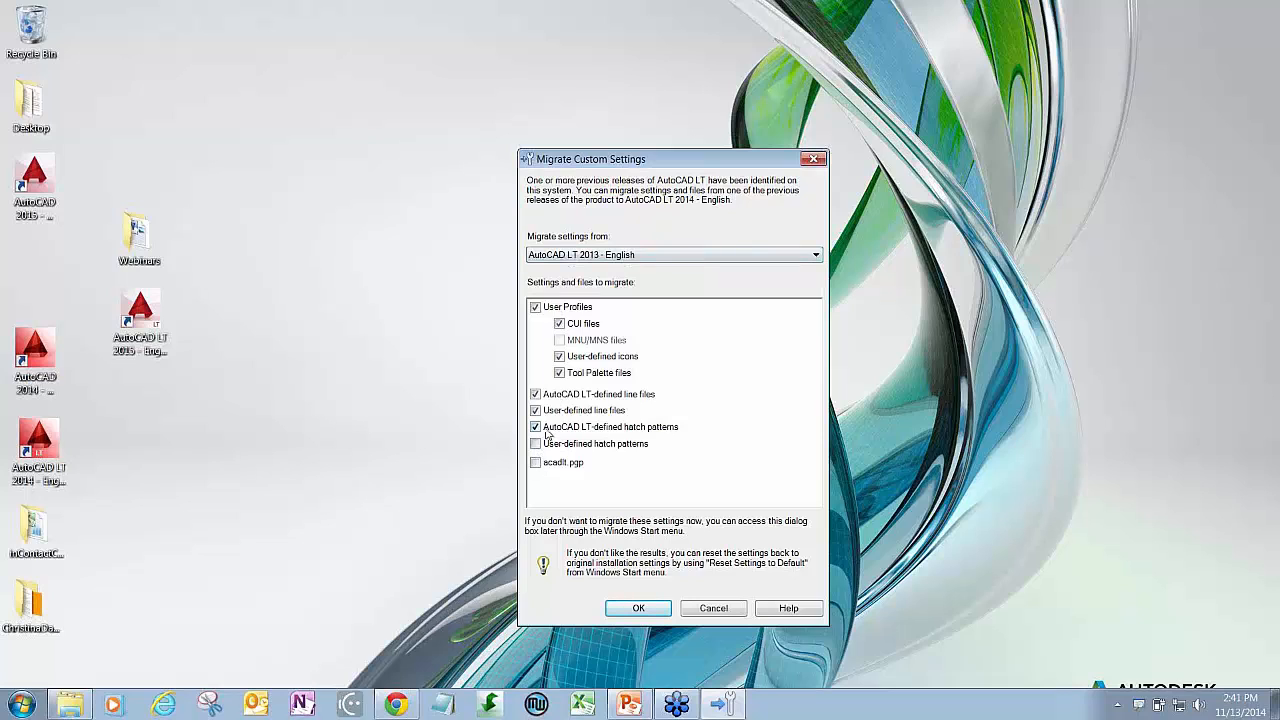
pyautogui.click(535, 427)
pyautogui.click(535, 411)
pyautogui.click(536, 396)
pyautogui.click(560, 373)
pyautogui.click(559, 357)
pyautogui.moveTo(565, 579)
pyautogui.mouseDown()
pyautogui.moveTo(714, 560)
pyautogui.moveTo(555, 587)
pyautogui.mouseUp()
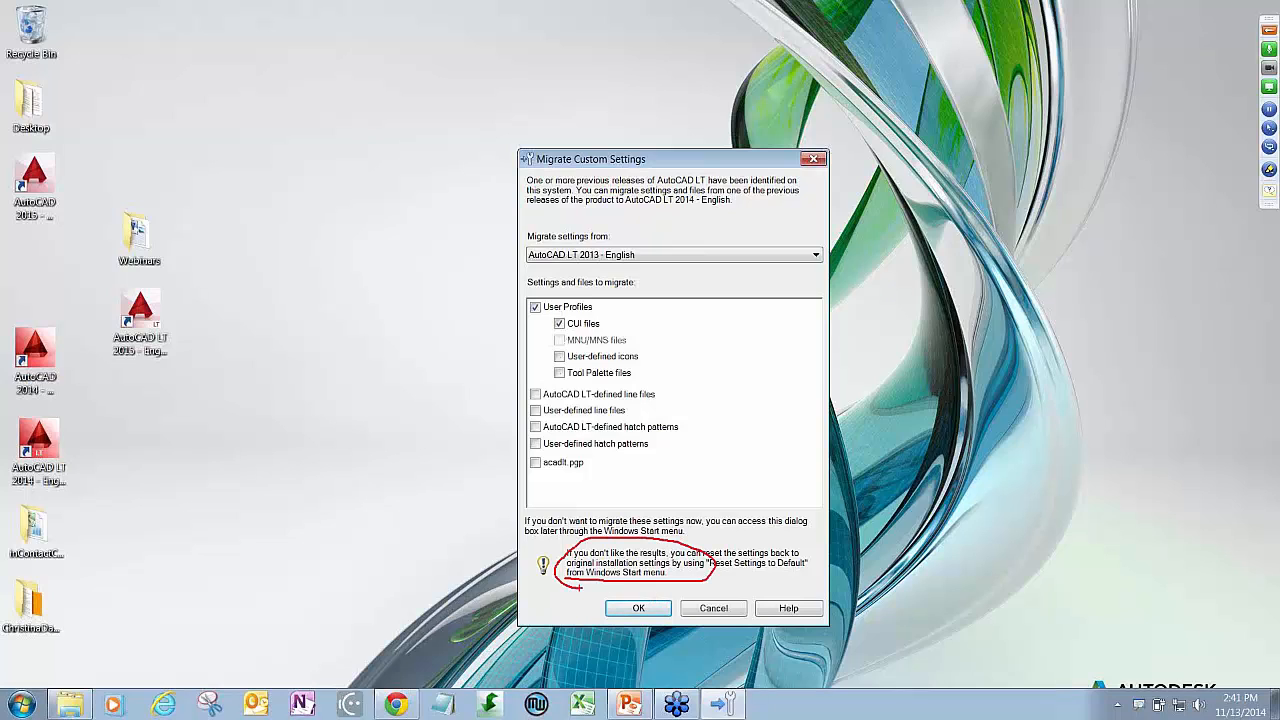
pyautogui.press('Escape')
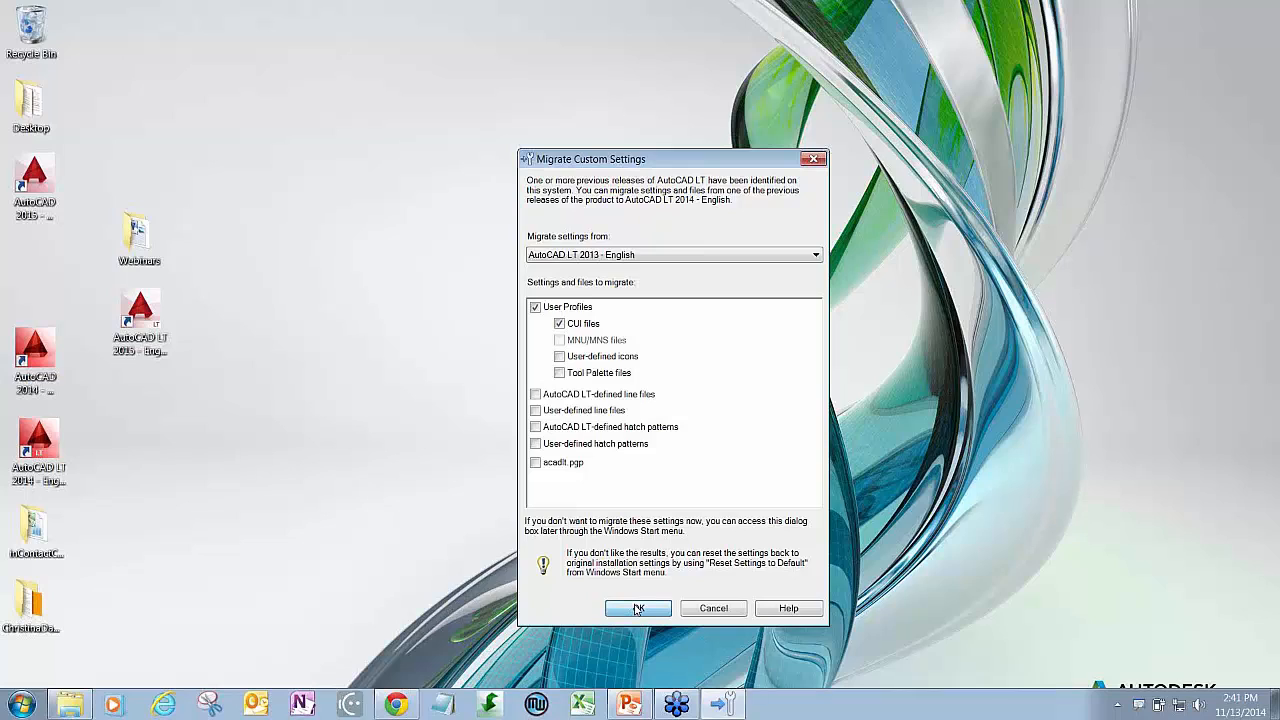
# Step: Run the custom settings migration, view its log file and minimize the log window
pyautogui.click(638, 608)
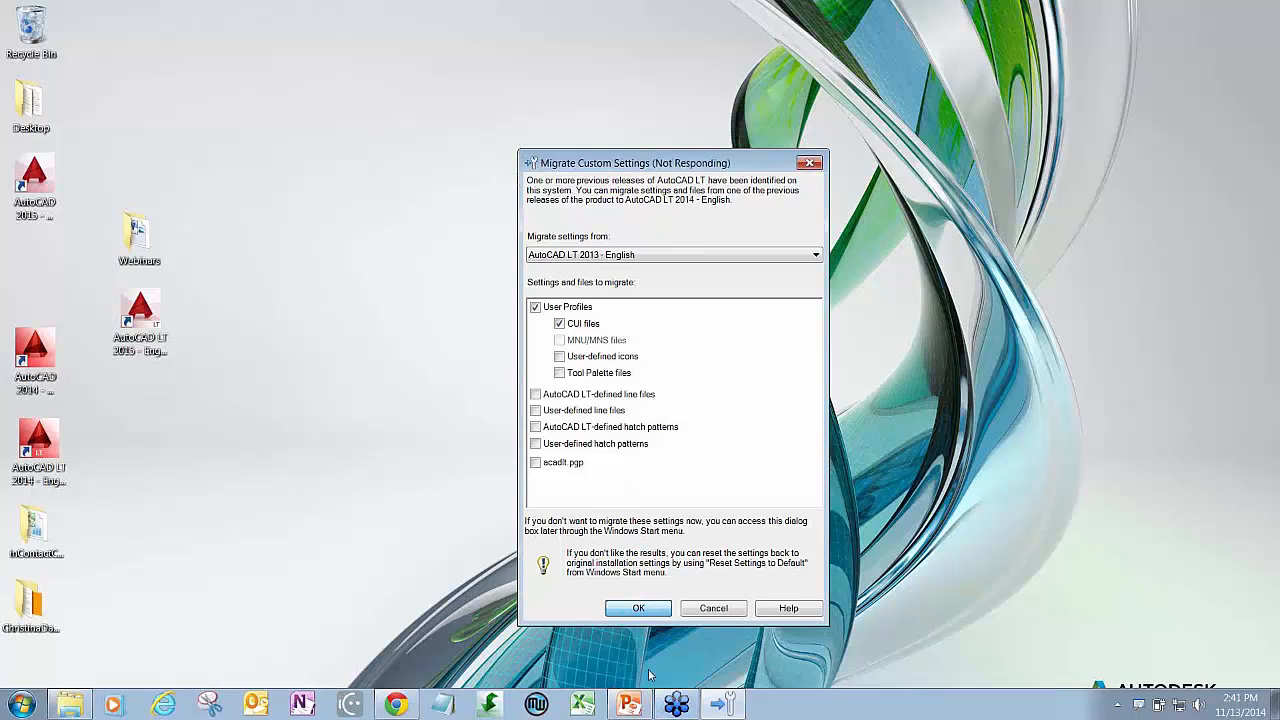
pyautogui.moveTo(641, 710)
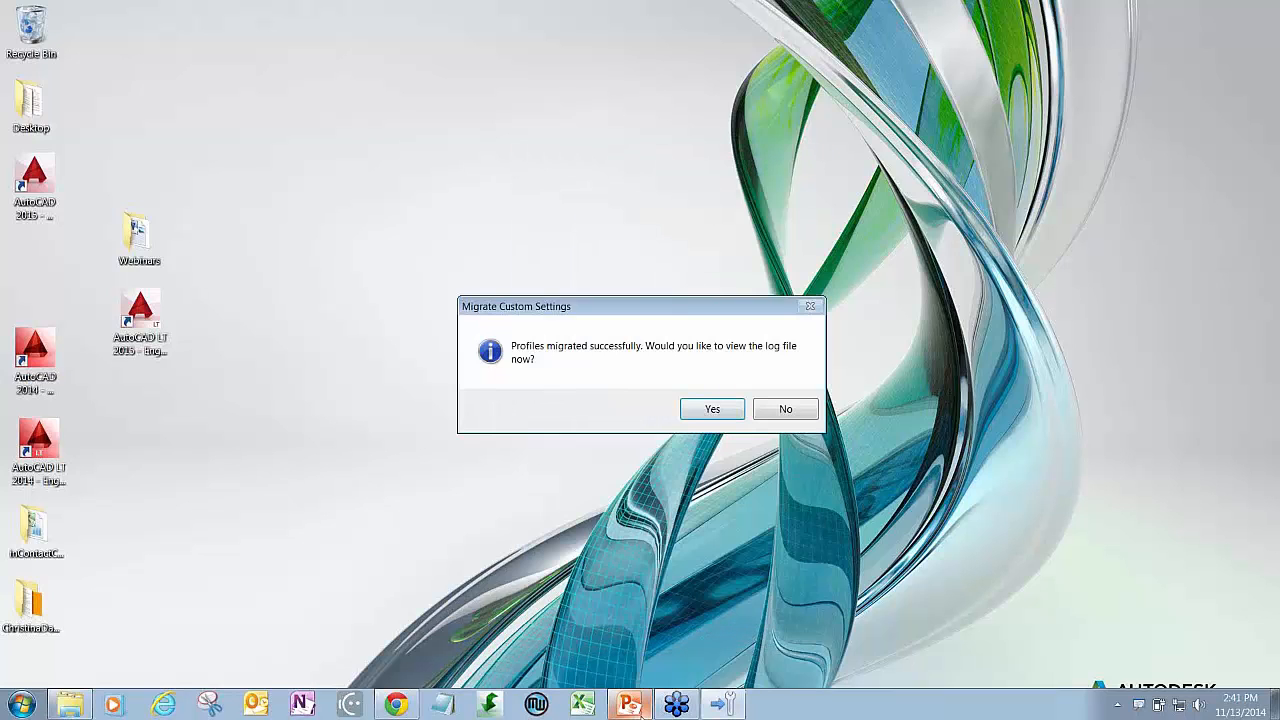
pyautogui.click(714, 410)
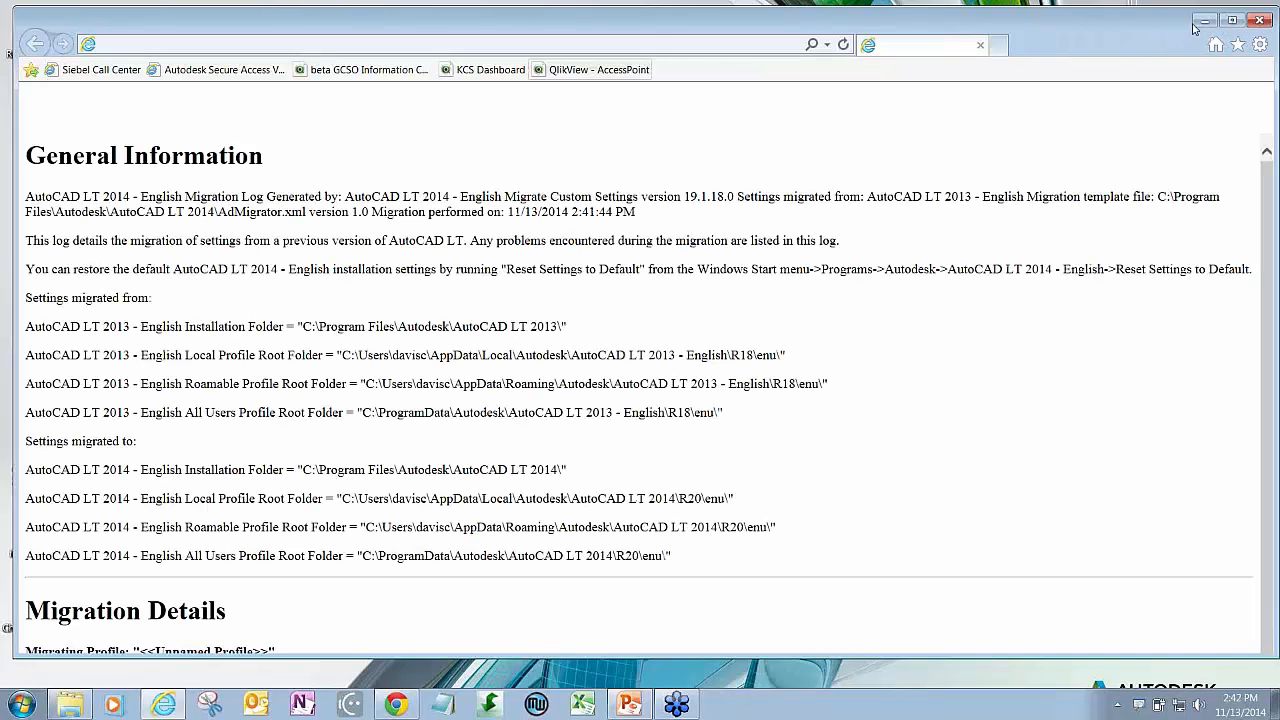
pyautogui.click(1204, 21)
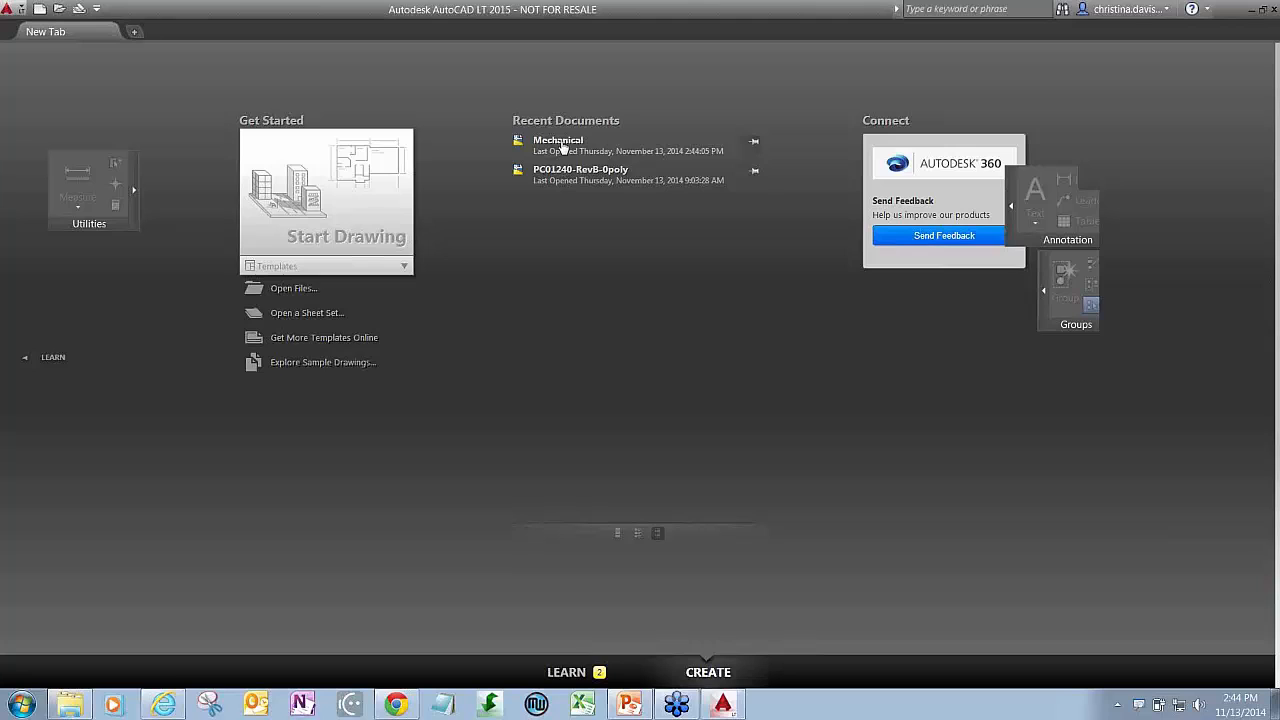
# Step: Open the recent Mechanical drawing in AutoCAD LT 2015, ignoring its unresolved references
pyautogui.click(562, 146)
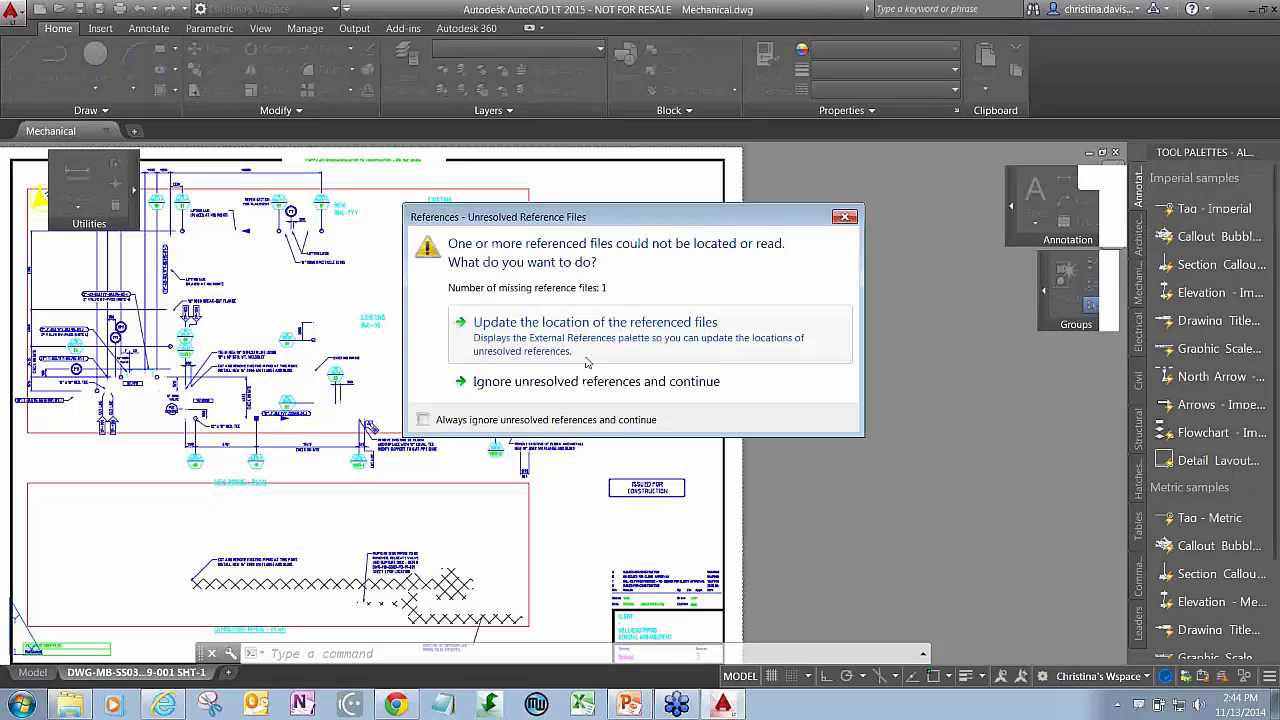
pyautogui.click(590, 380)
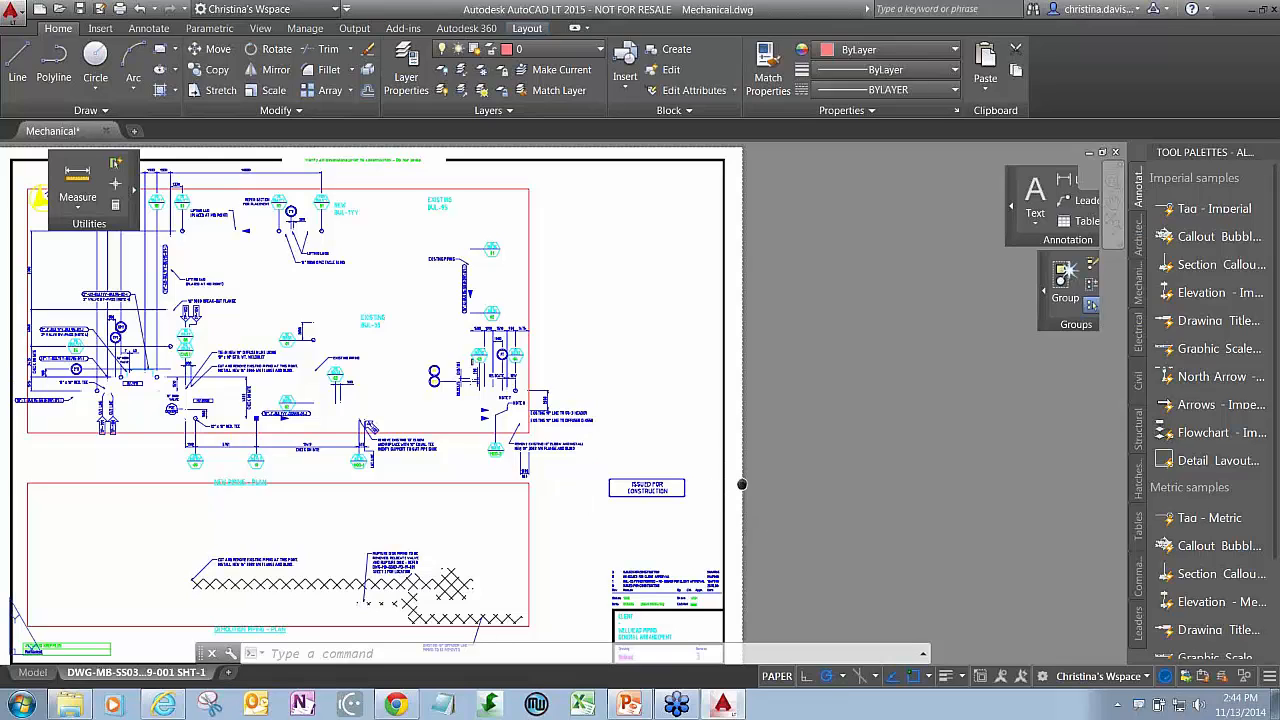
pyautogui.moveTo(742, 484); pyautogui.dragTo(743, 482, button='middle')
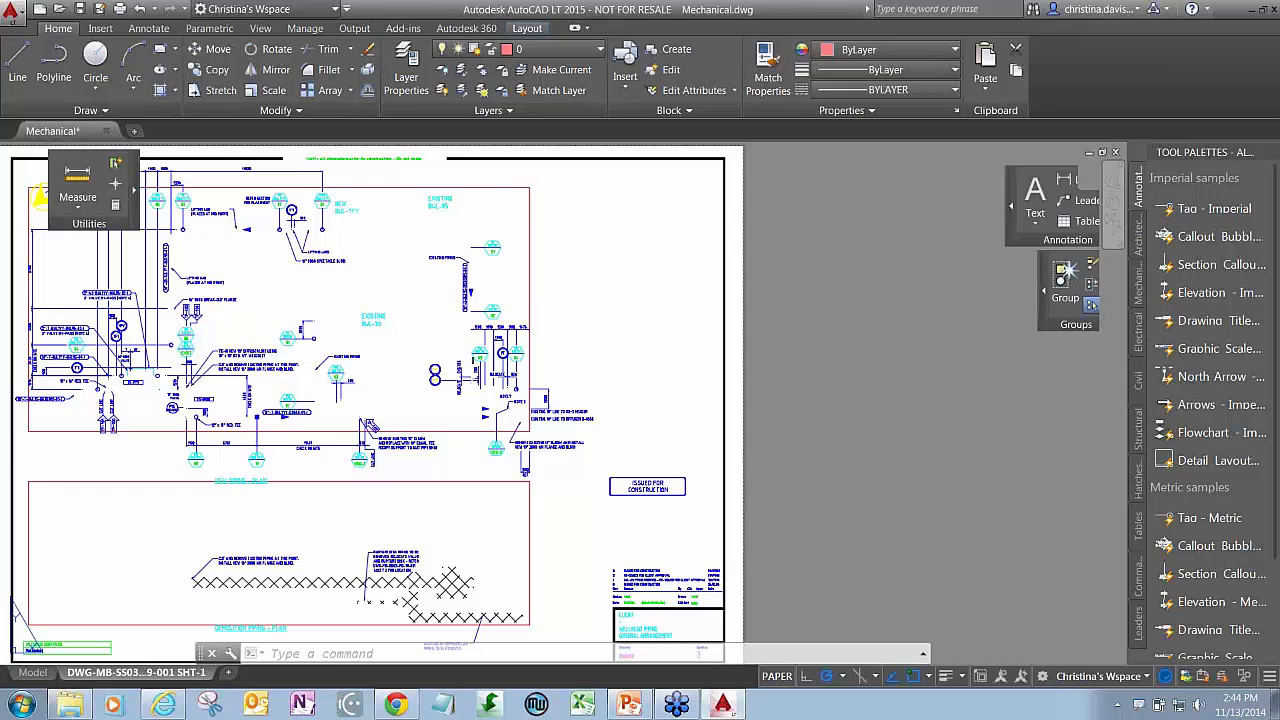
pyautogui.moveTo(743, 482); pyautogui.dragTo(910, 416, button='middle')
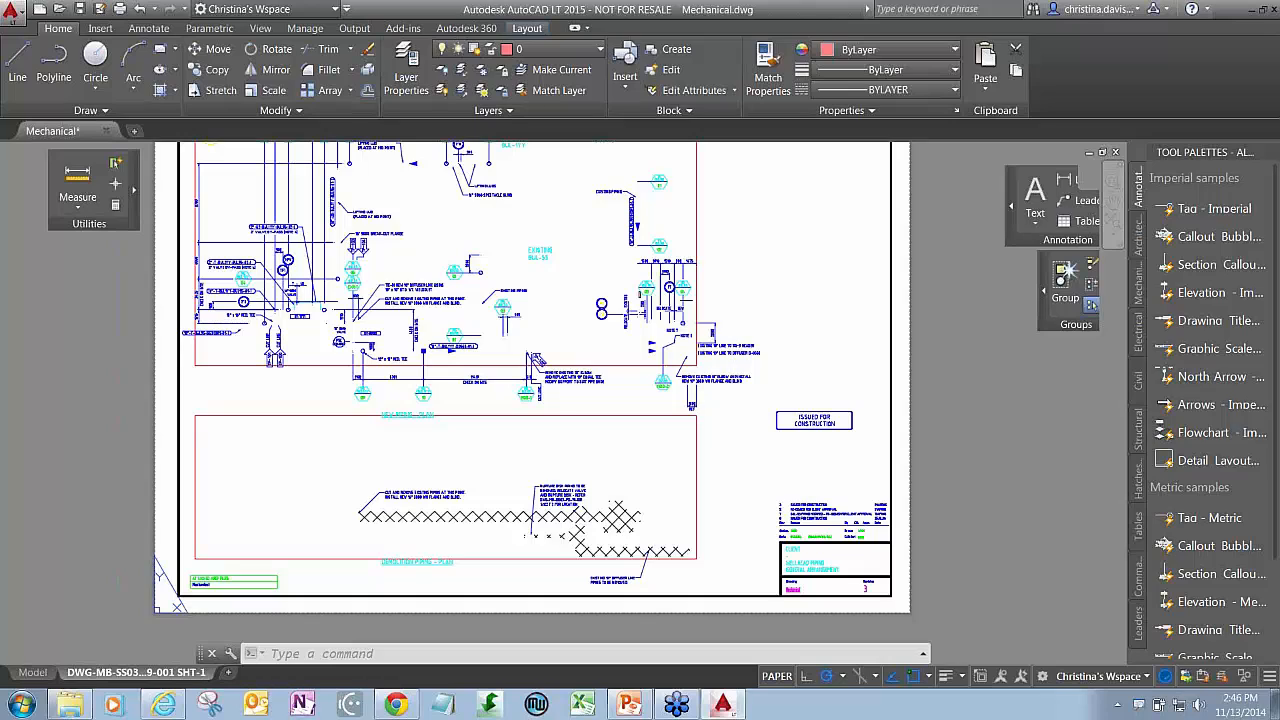
pyautogui.click(100, 371)
pyautogui.click(94, 350)
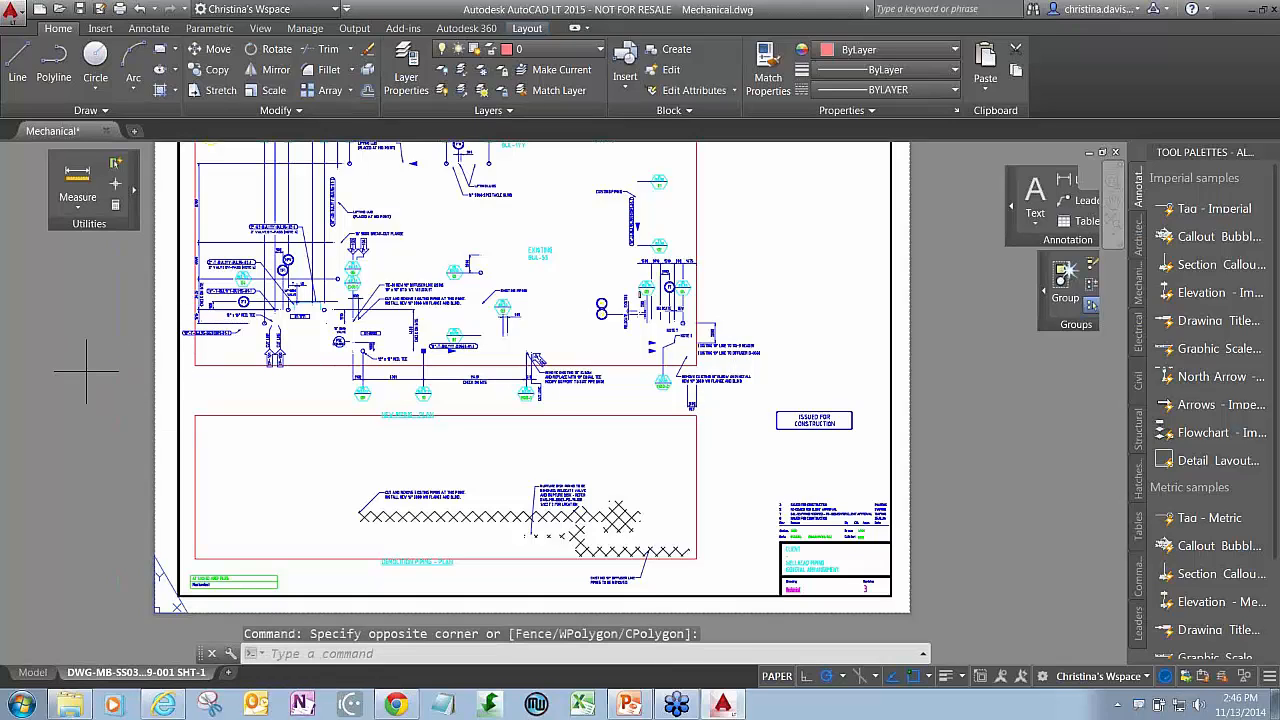
pyautogui.press('Escape')
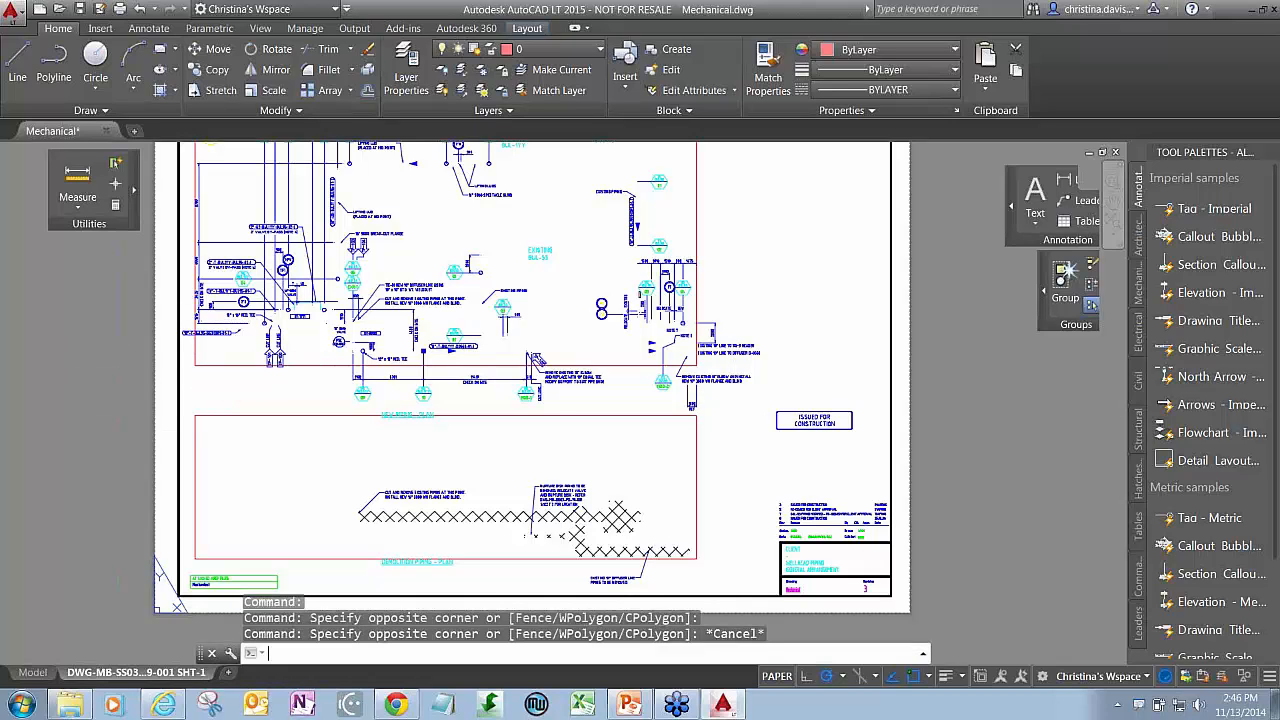
pyautogui.press('F1')
pyautogui.click(935, 199)
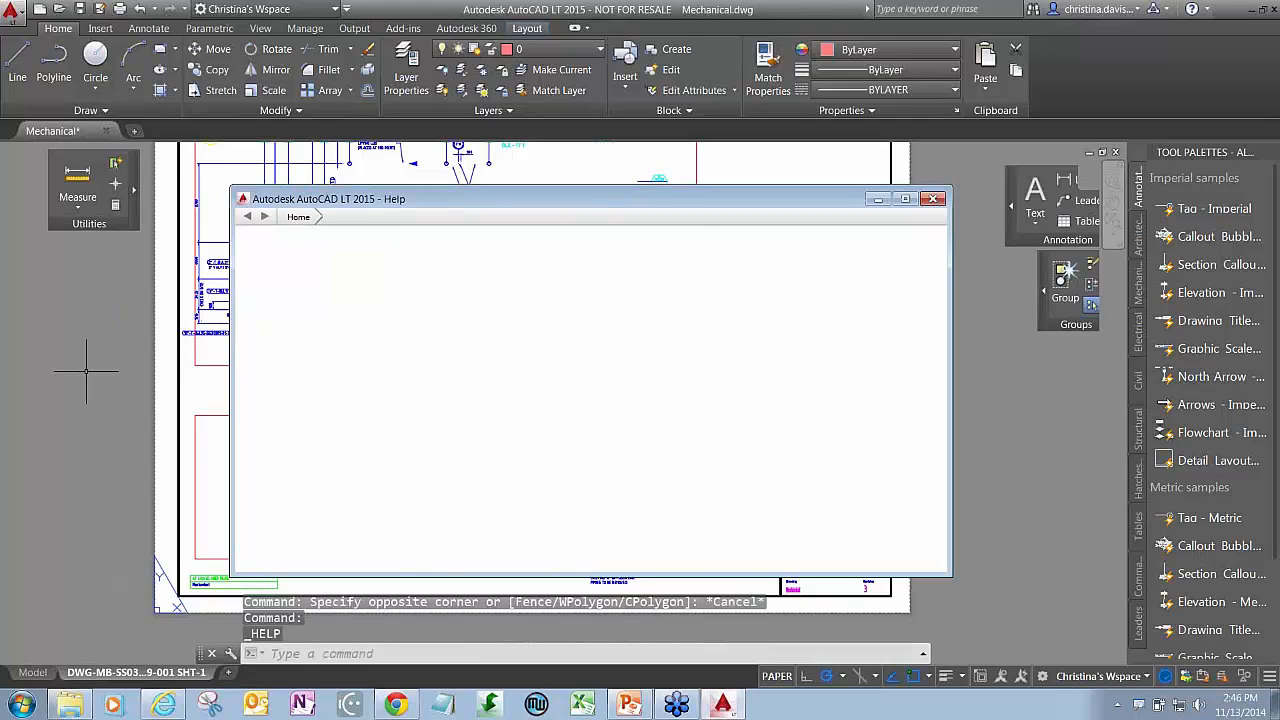
pyautogui.press('Escape')
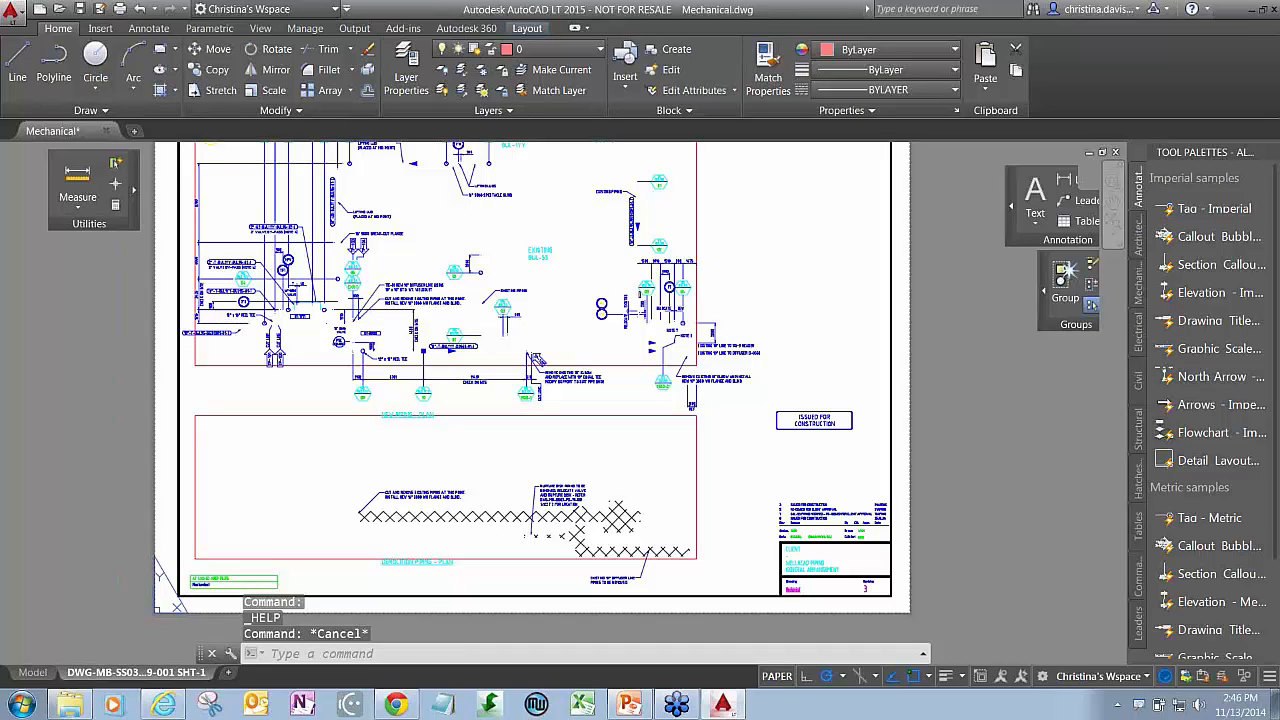
# Step: Start the CUI command and load acad.cuix for a customization transfer with the main customization file
pyautogui.write('CUI')
pyautogui.press('Return')
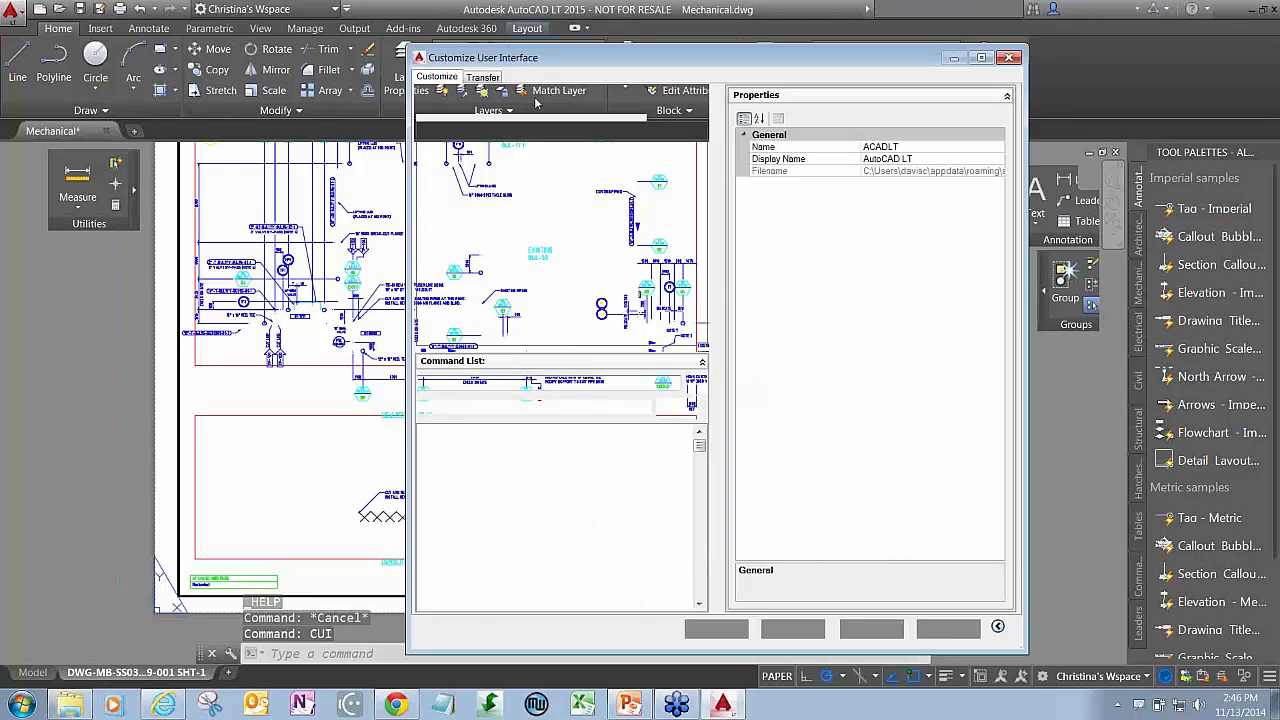
pyautogui.click(484, 78)
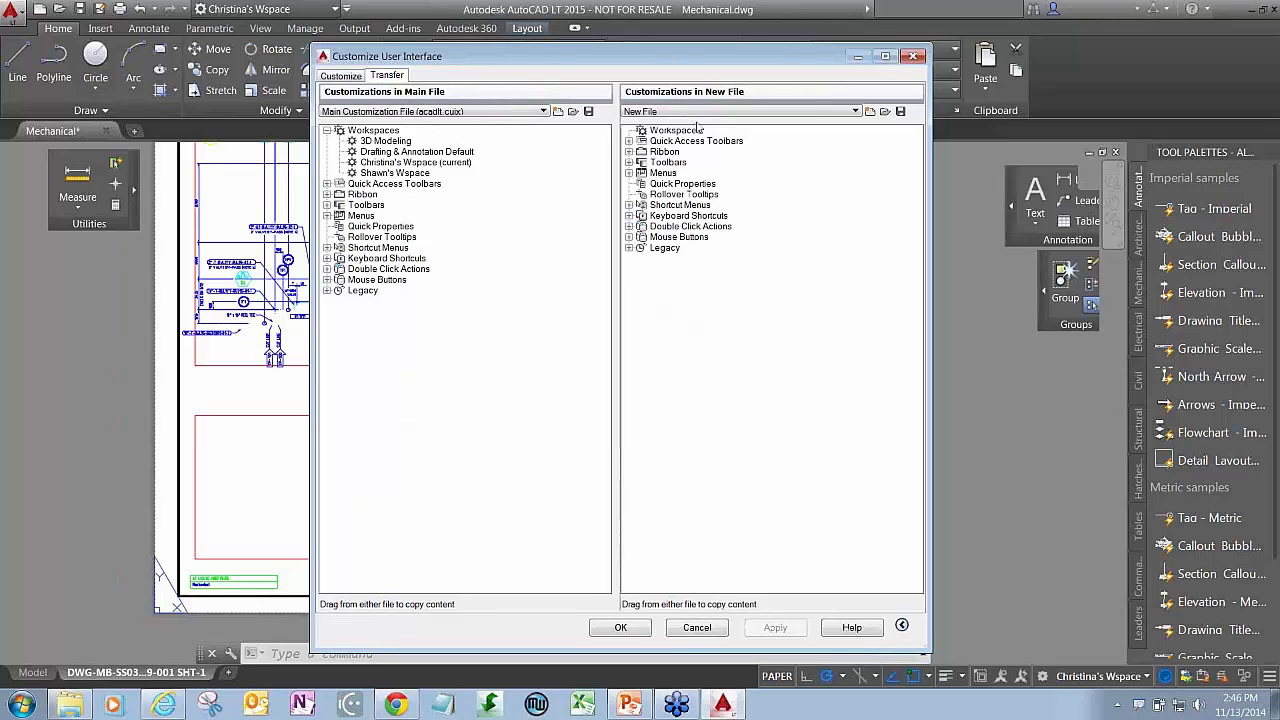
pyautogui.click(692, 112)
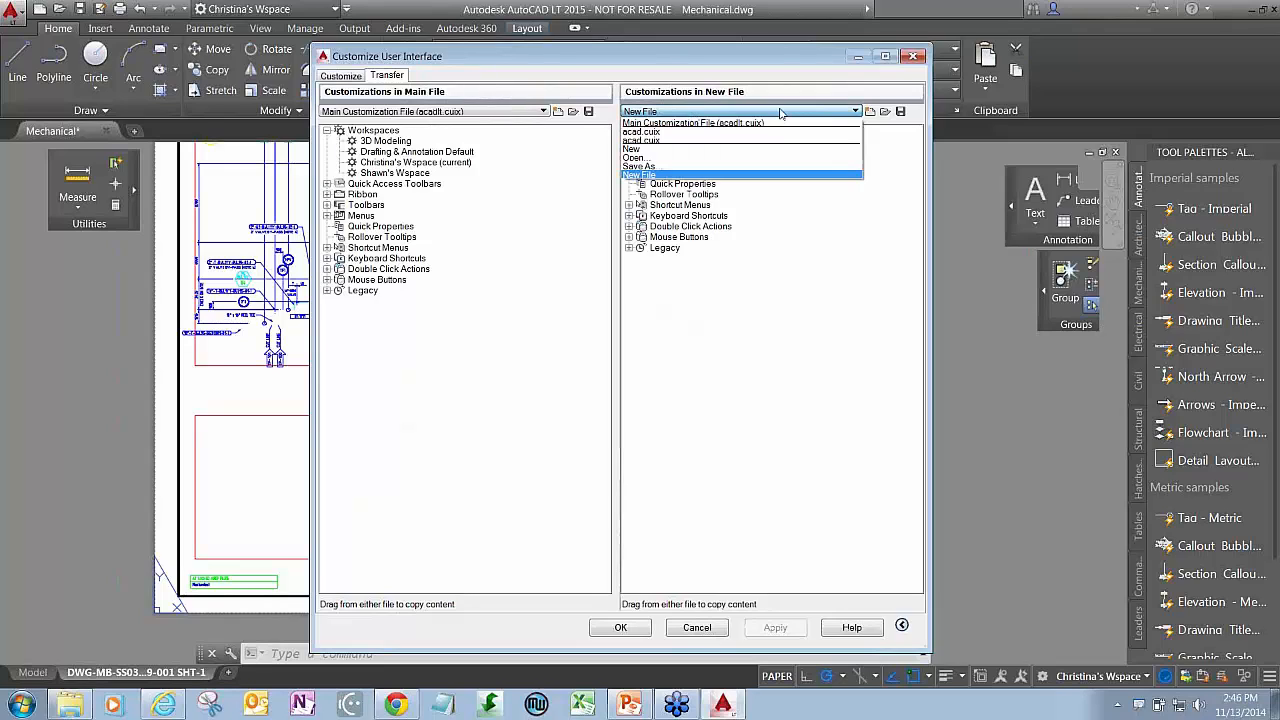
pyautogui.click(662, 135)
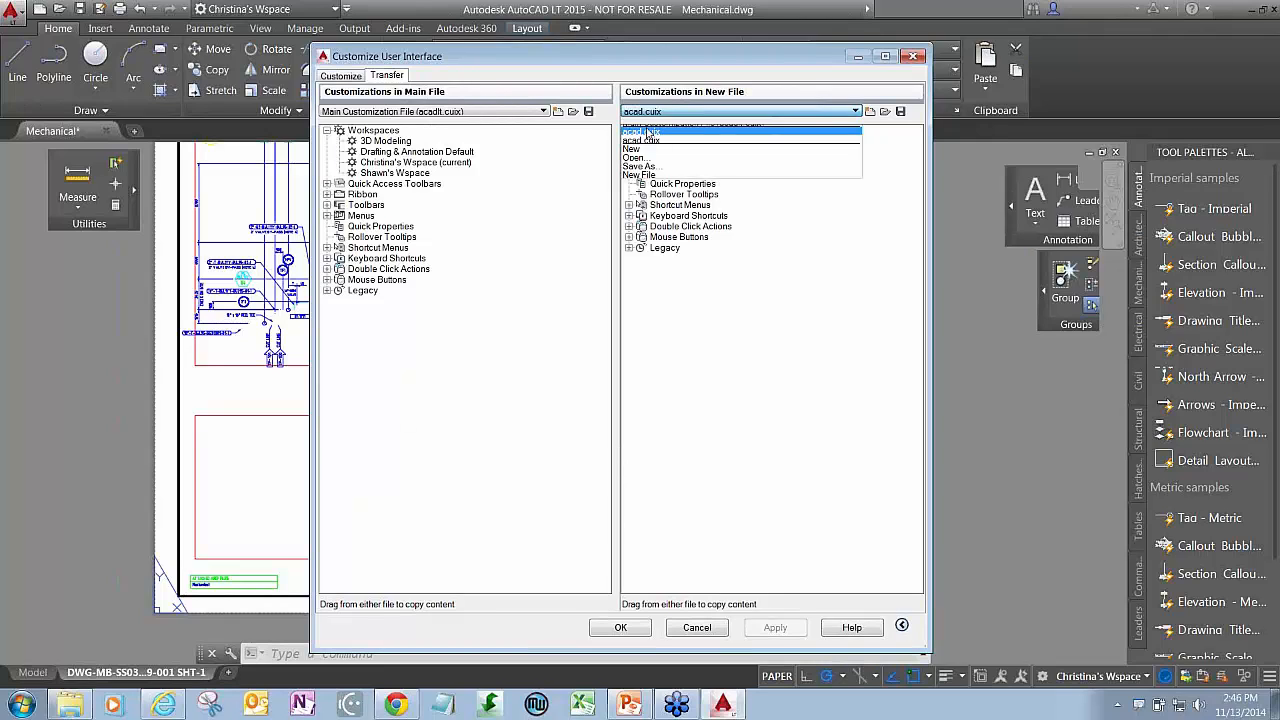
# Step: Copy the AutoCAD Classic workspace from acad.cuix into the main customization file, applying and accepting the change
pyautogui.click(722, 174)
pyautogui.moveTo(722, 174); pyautogui.dragTo(416, 142)
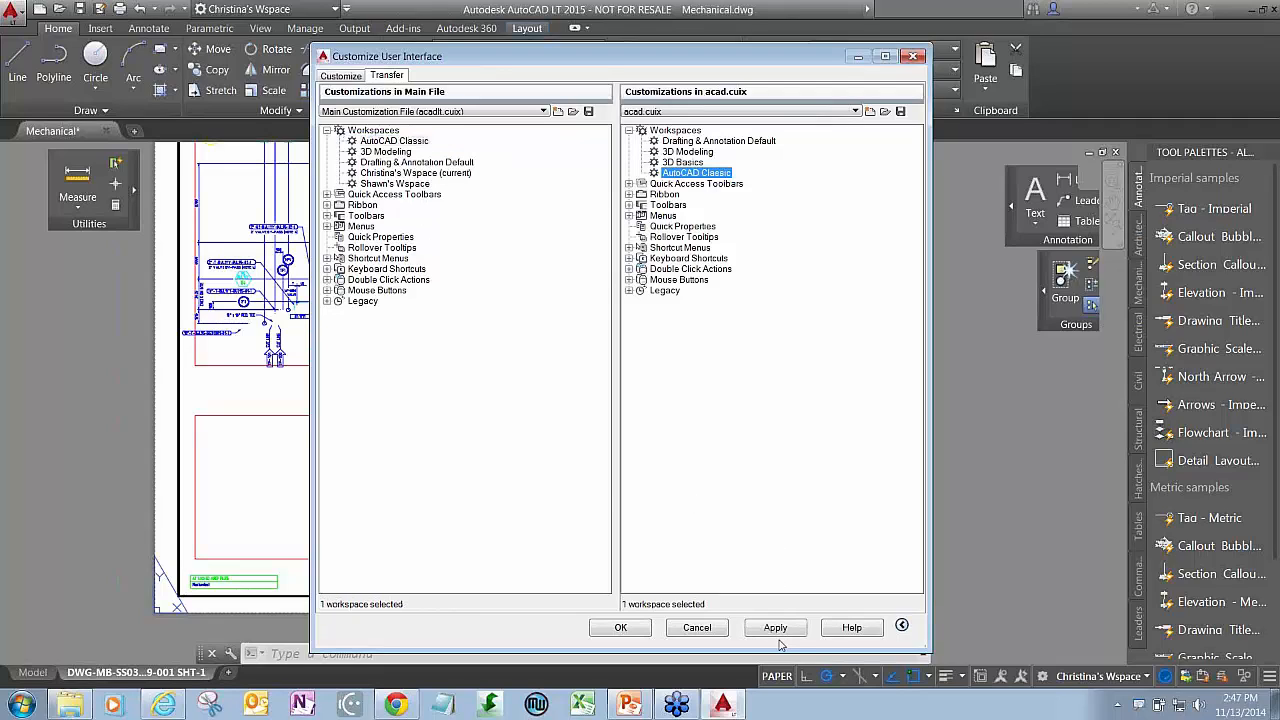
pyautogui.click(778, 630)
pyautogui.click(777, 632)
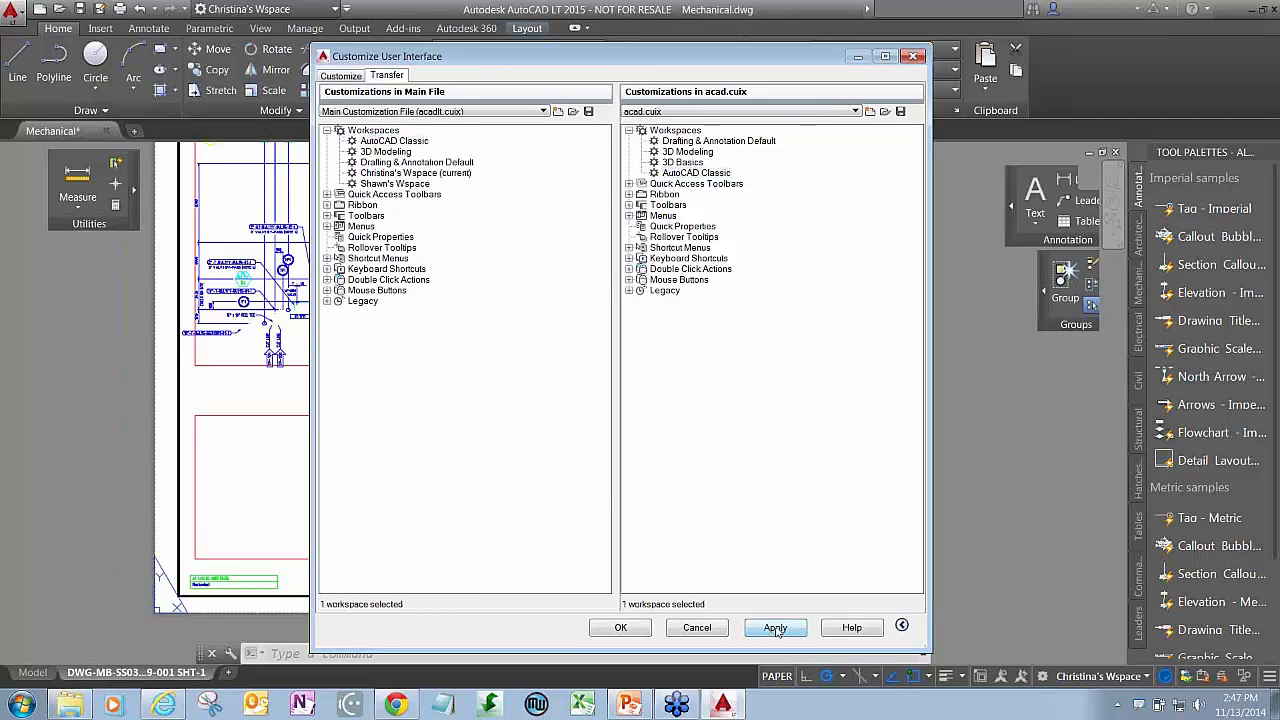
pyautogui.click(619, 627)
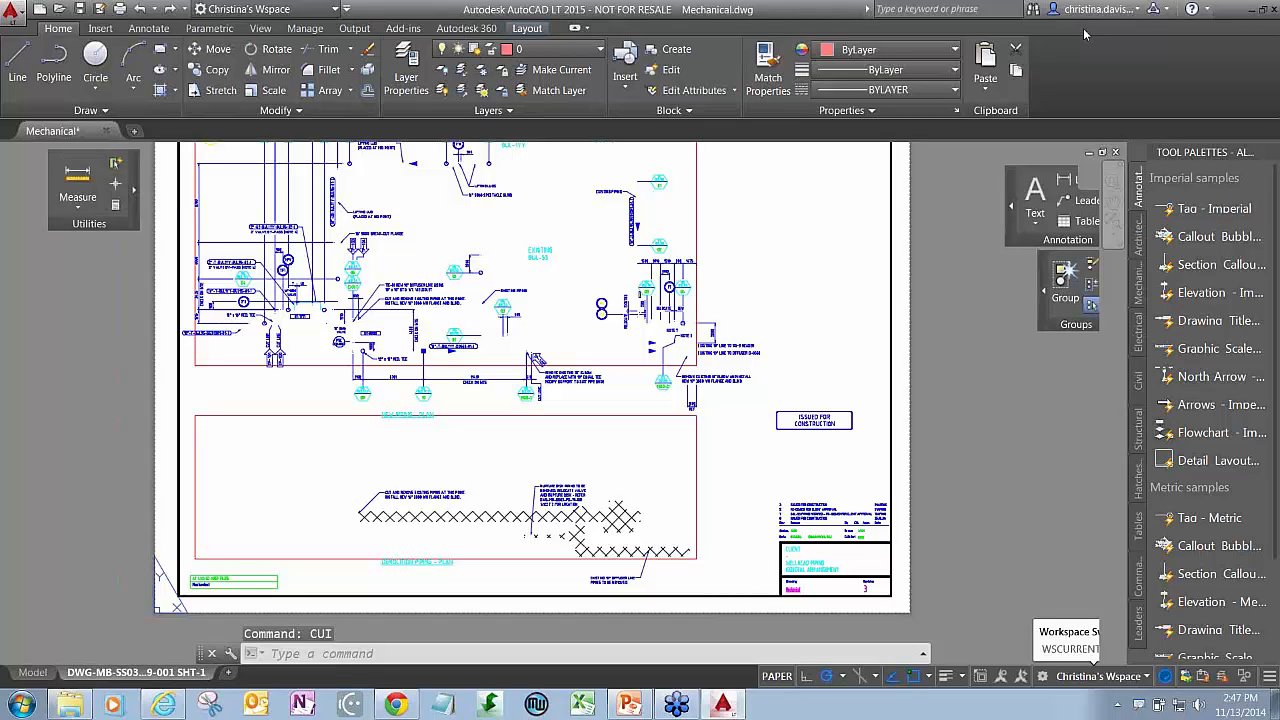
# Step: Switch the current workspace to AutoCAD Classic
pyautogui.click(1100, 676)
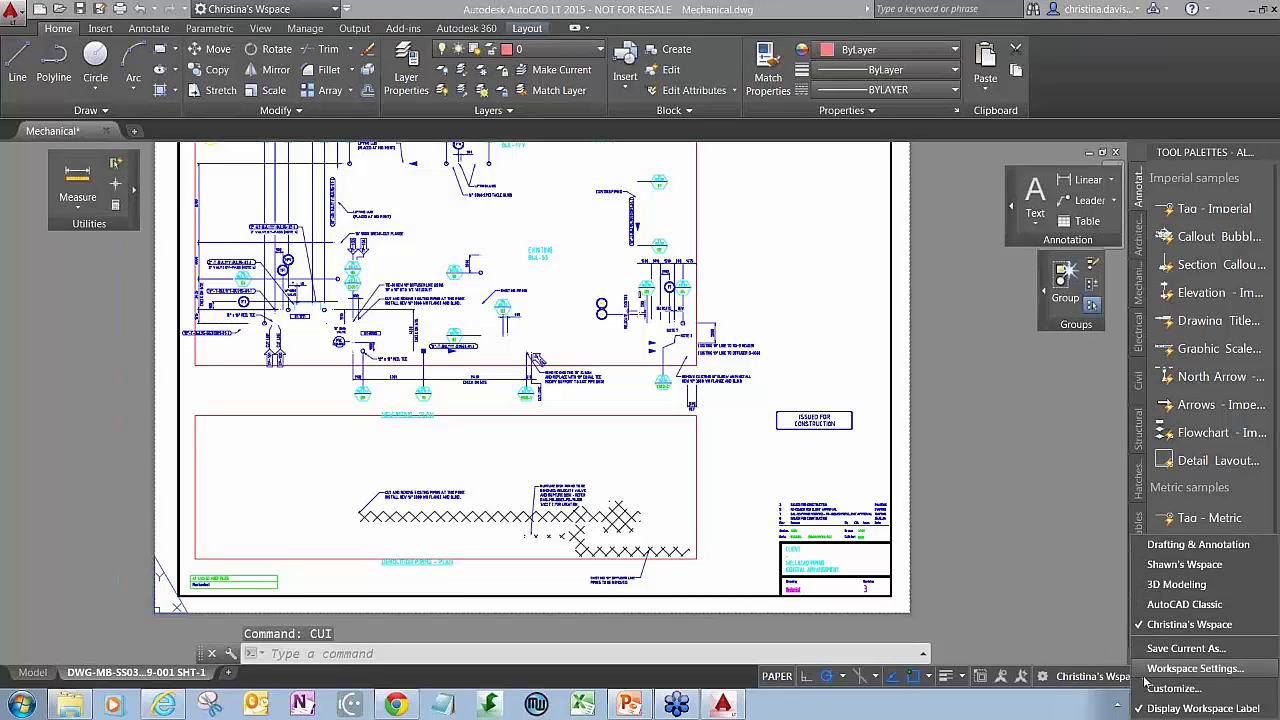
pyautogui.click(1189, 624)
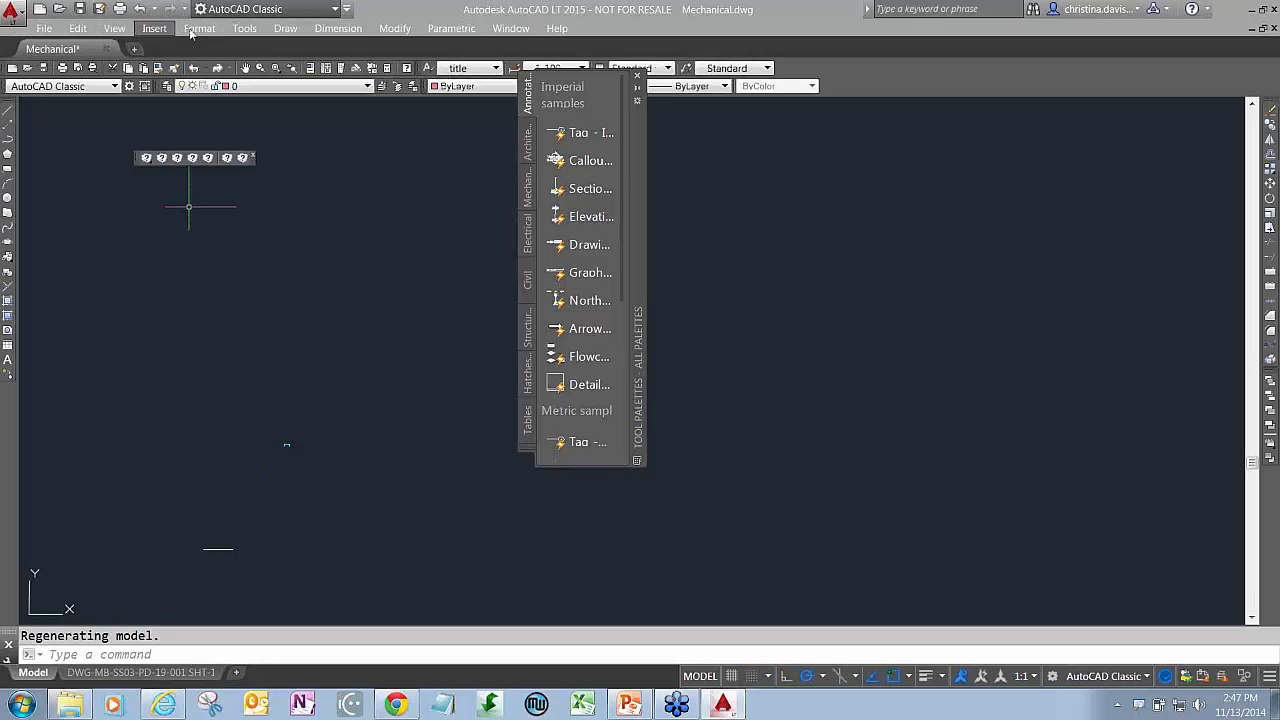
# Step: Hide the menu bar through the Quick Access Toolbar customization options
pyautogui.click(347, 9)
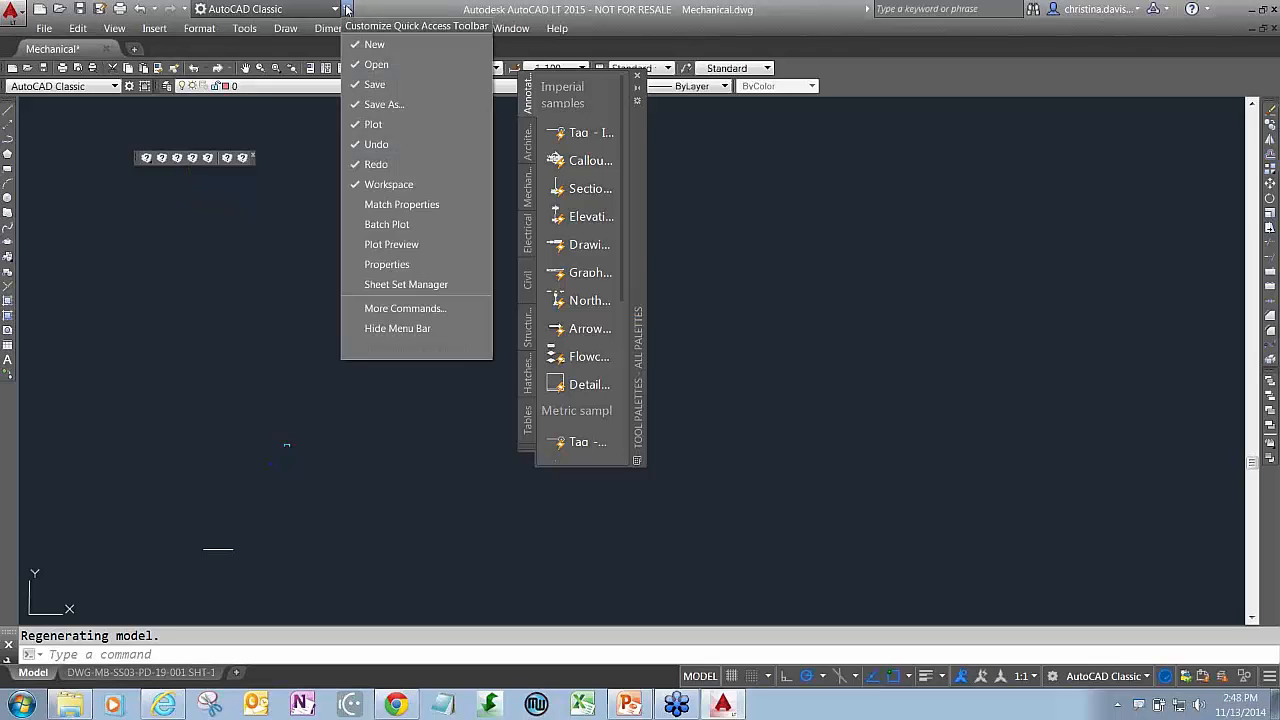
pyautogui.click(347, 9)
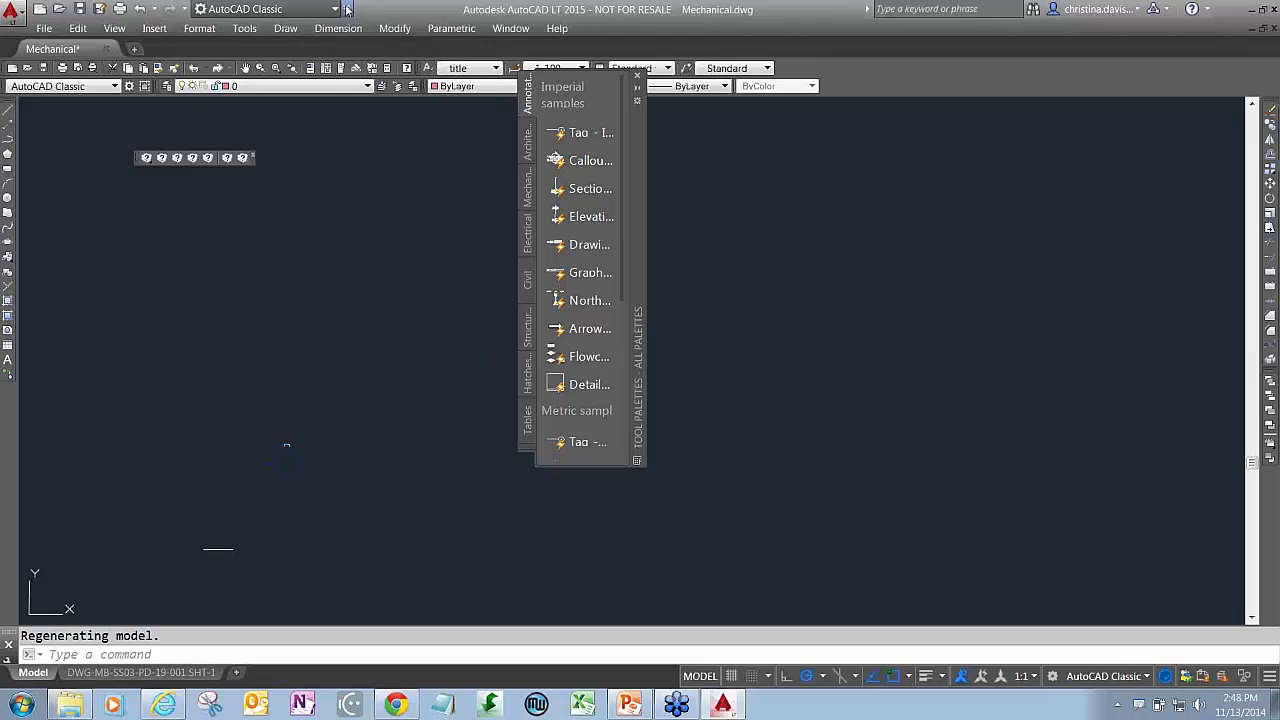
pyautogui.click(347, 9)
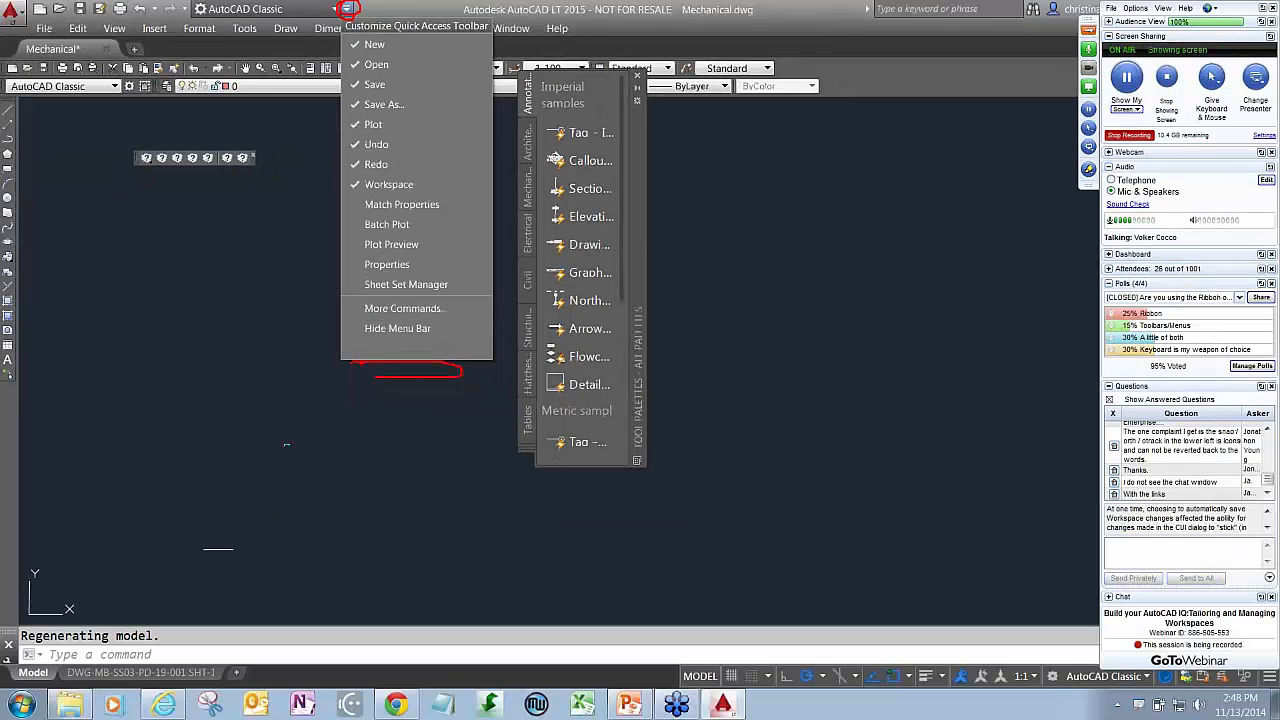
pyautogui.click(347, 9)
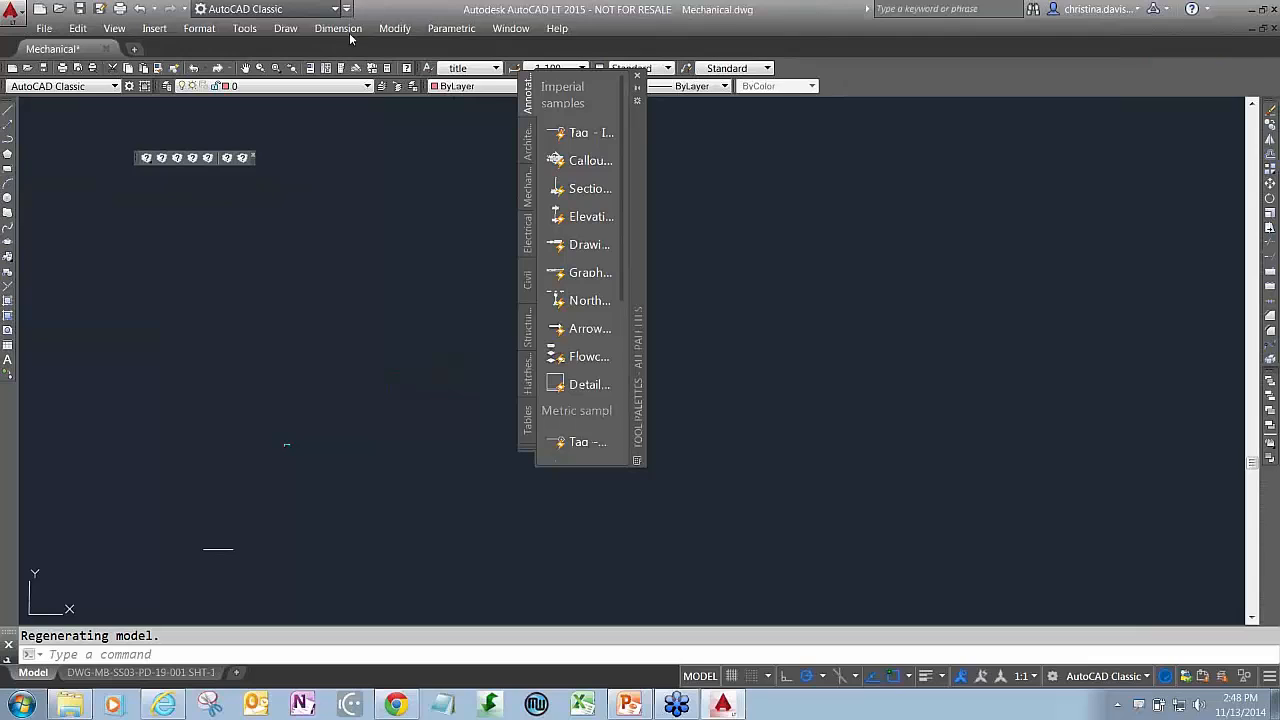
pyautogui.click(347, 9)
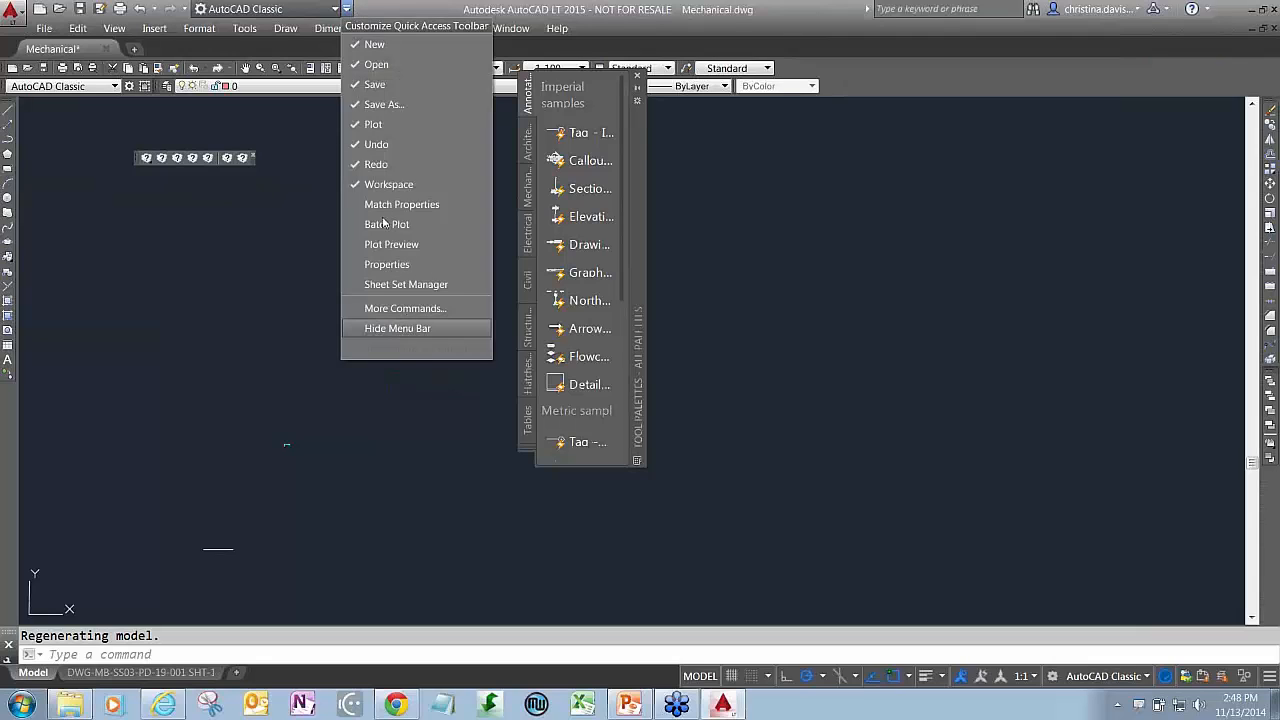
pyautogui.click(397, 328)
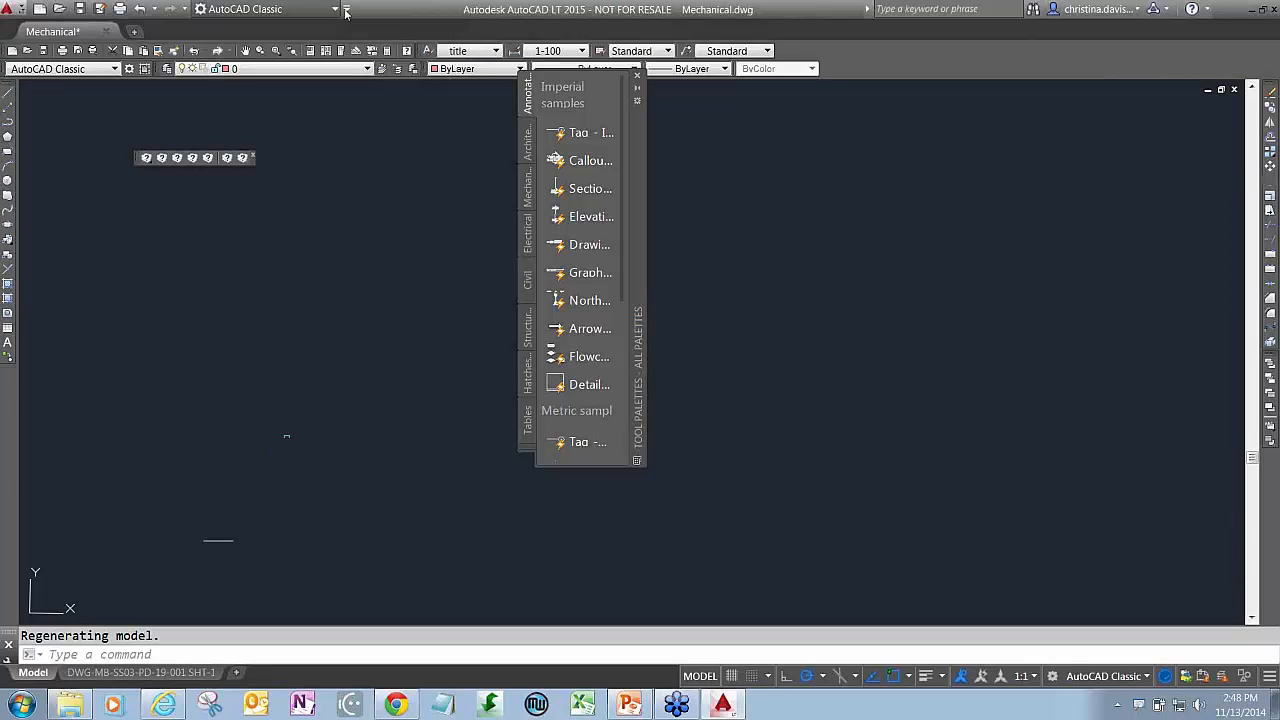
# Step: Show the menu bar again through the Quick Access Toolbar customization options
pyautogui.click(347, 9)
pyautogui.click(347, 9)
pyautogui.click(347, 9)
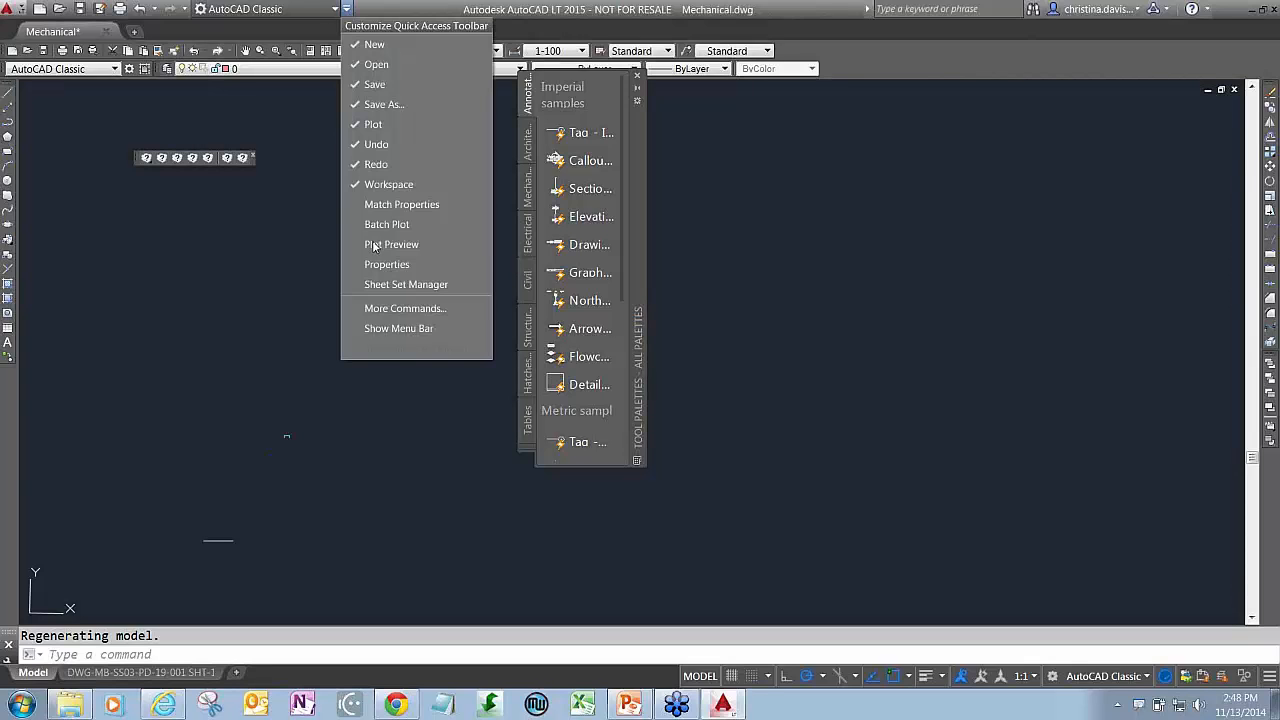
pyautogui.click(399, 329)
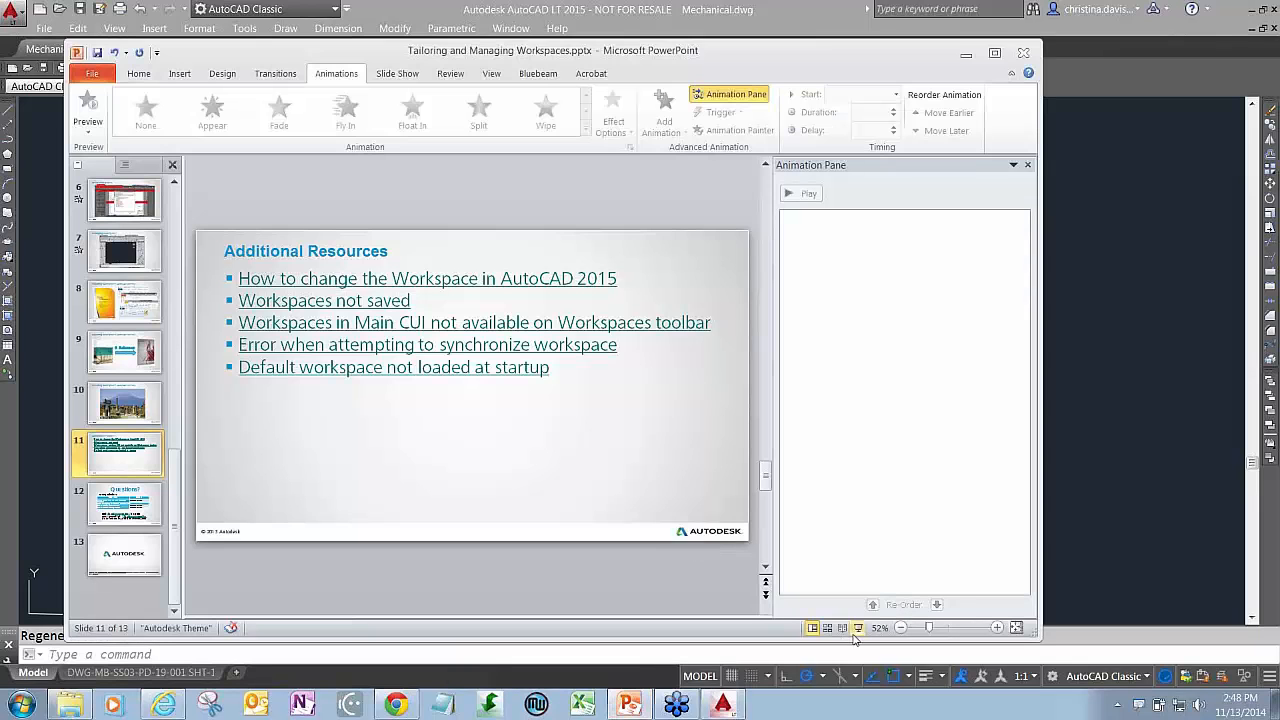
# Step: Switch to the PowerPoint presentation and start the slide show from the Additional Resources slide
pyautogui.click(858, 628)
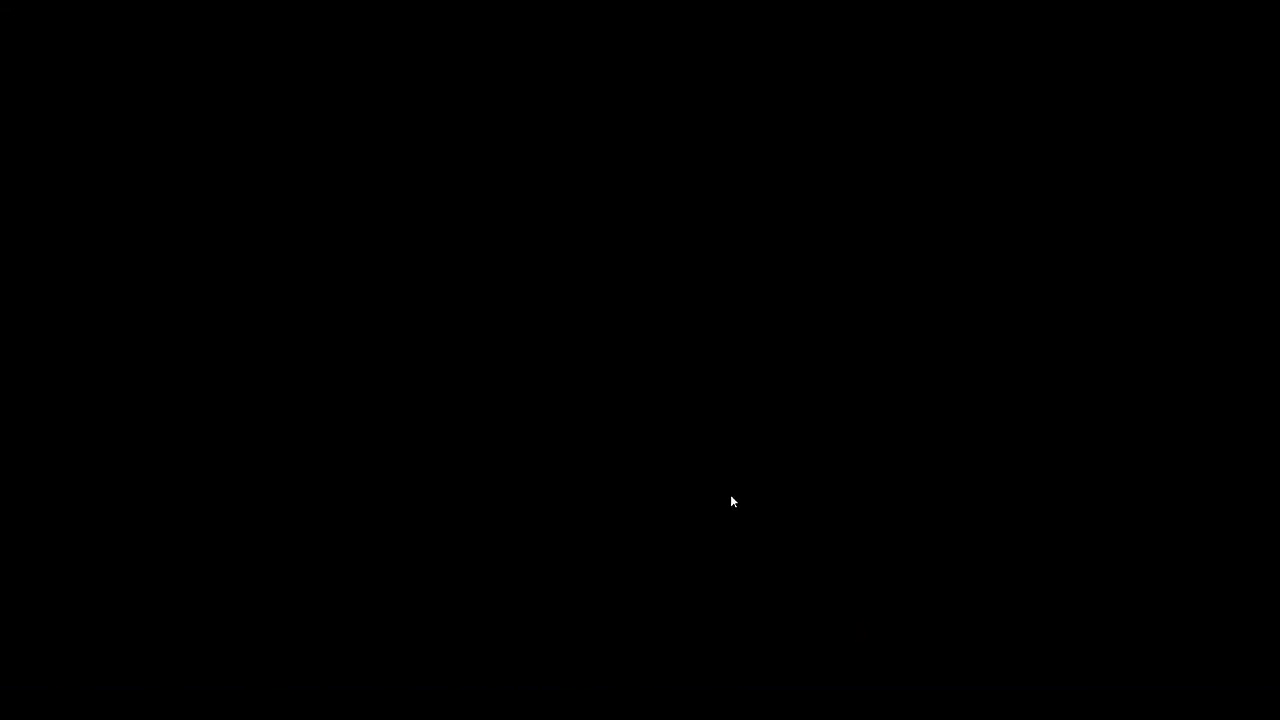